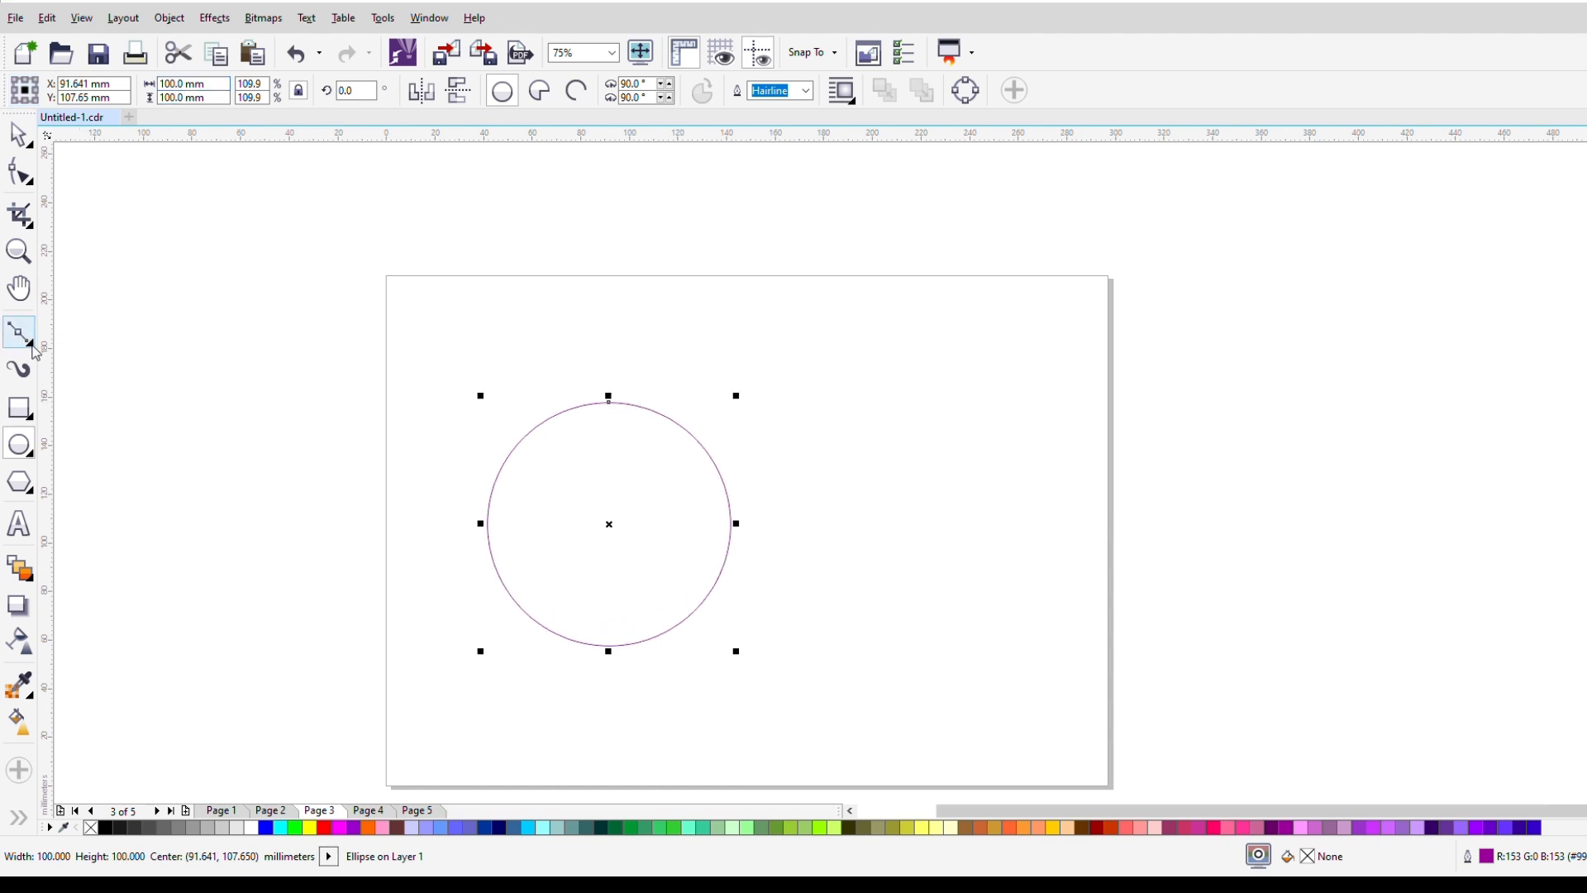
Draw a vertical freehand line about 83 mm long from the circle's centre up past its upper edge.
{"action": "key", "text": "F5"}
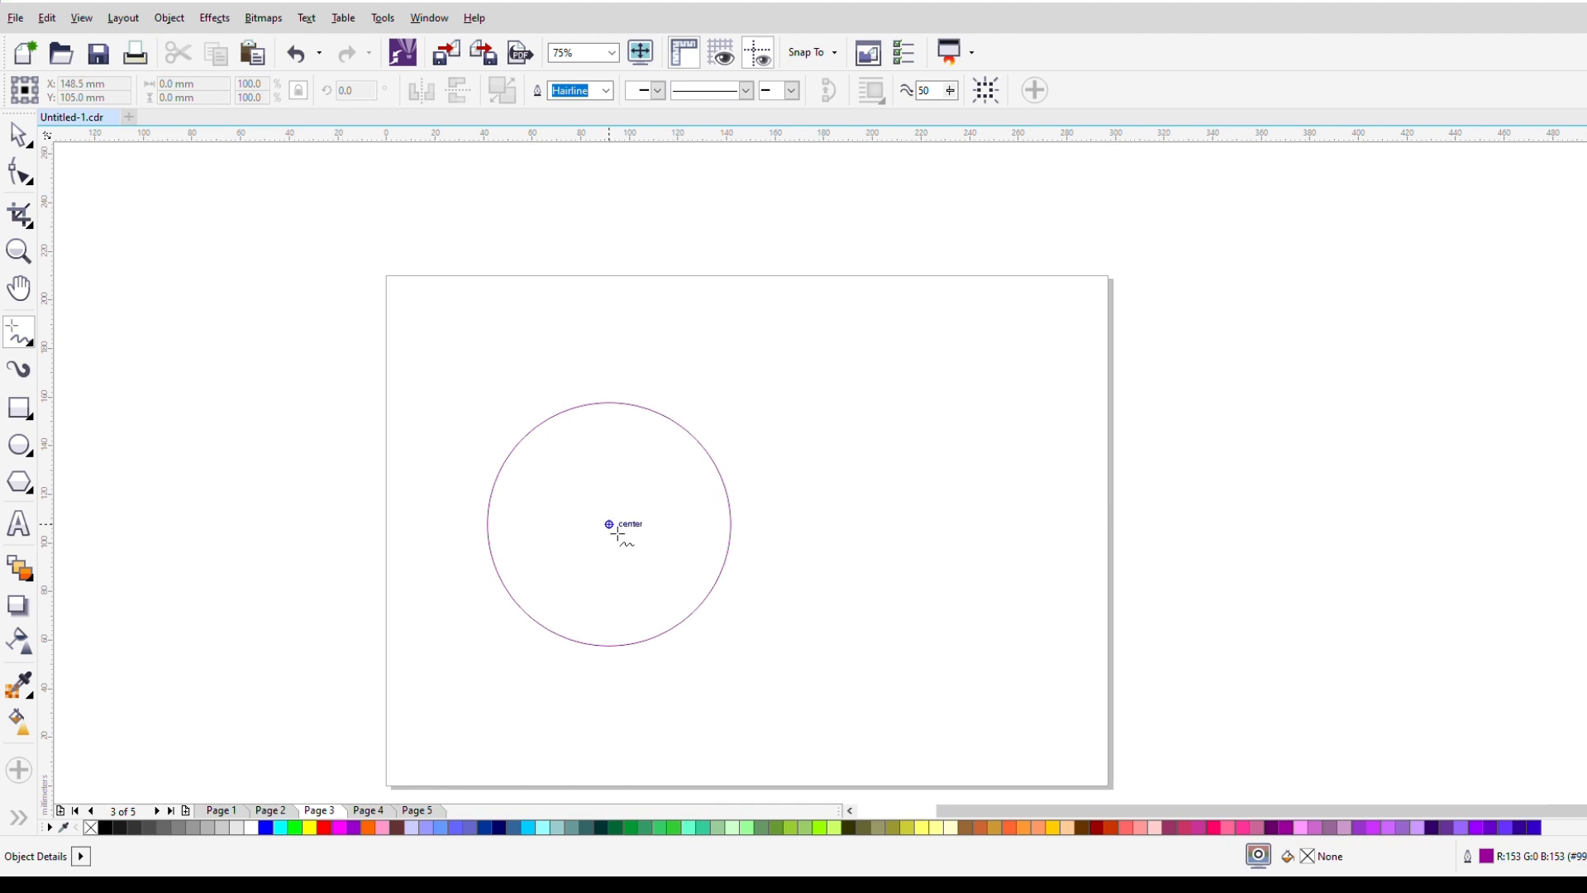
{"action": "left_click", "coordinate": [617, 536]}
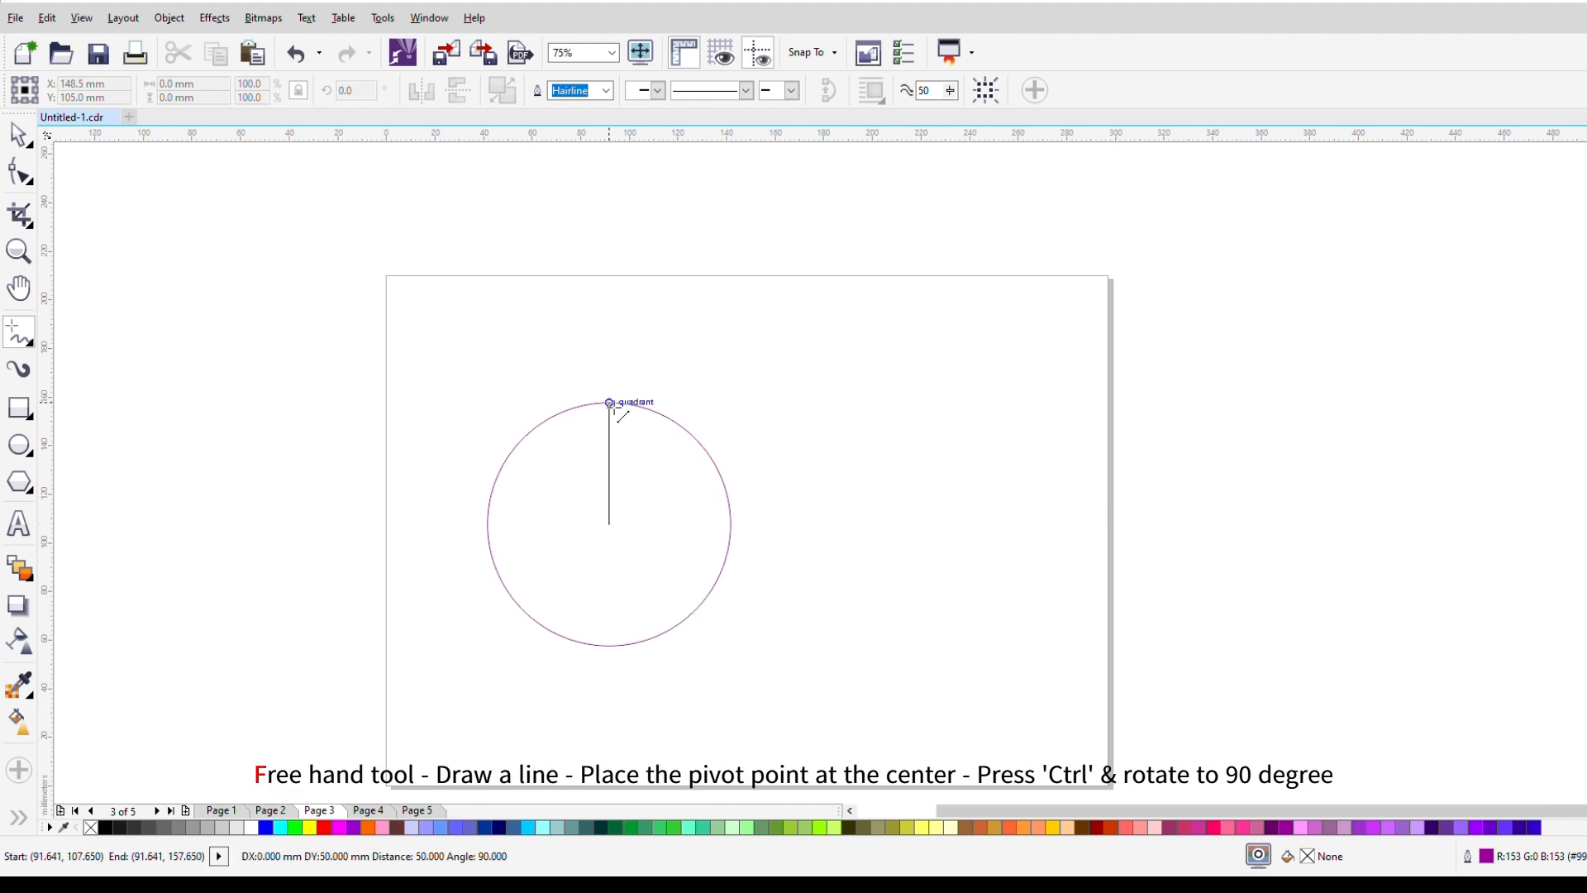
{"action": "left_click", "coordinate": [606, 334]}
{"action": "key", "text": "space"}
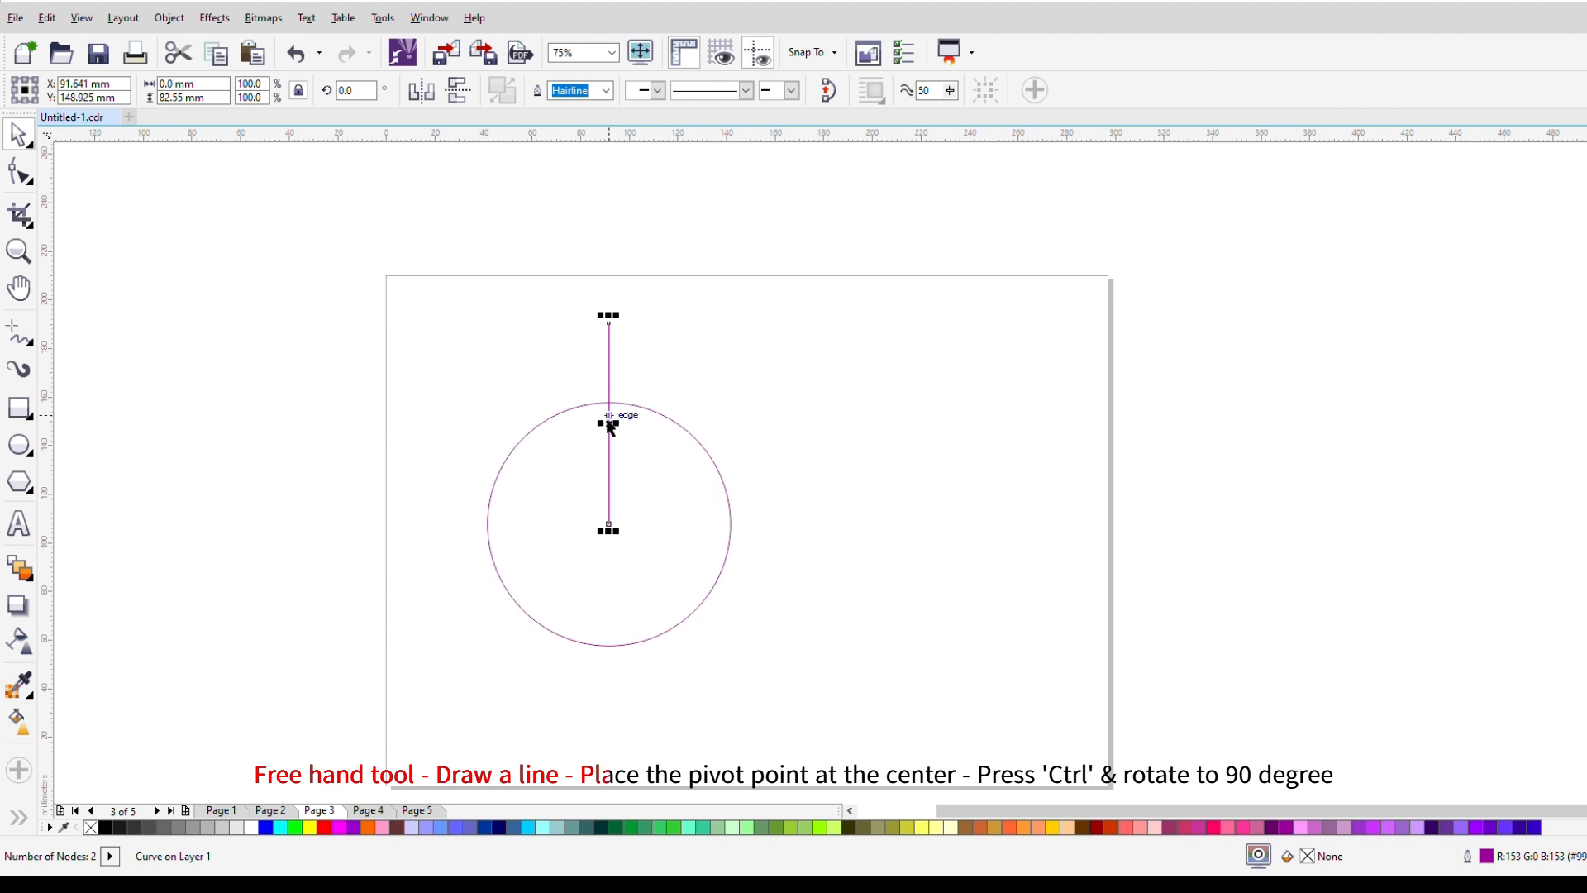
Move the line's rotation pivot to the circle's centre and make a copy rotated 90° clockwise to horizontal.
{"action": "left_click", "coordinate": [609, 426]}
{"action": "left_click_drag", "start_coordinate": [610, 424], "coordinate": [610, 529]}
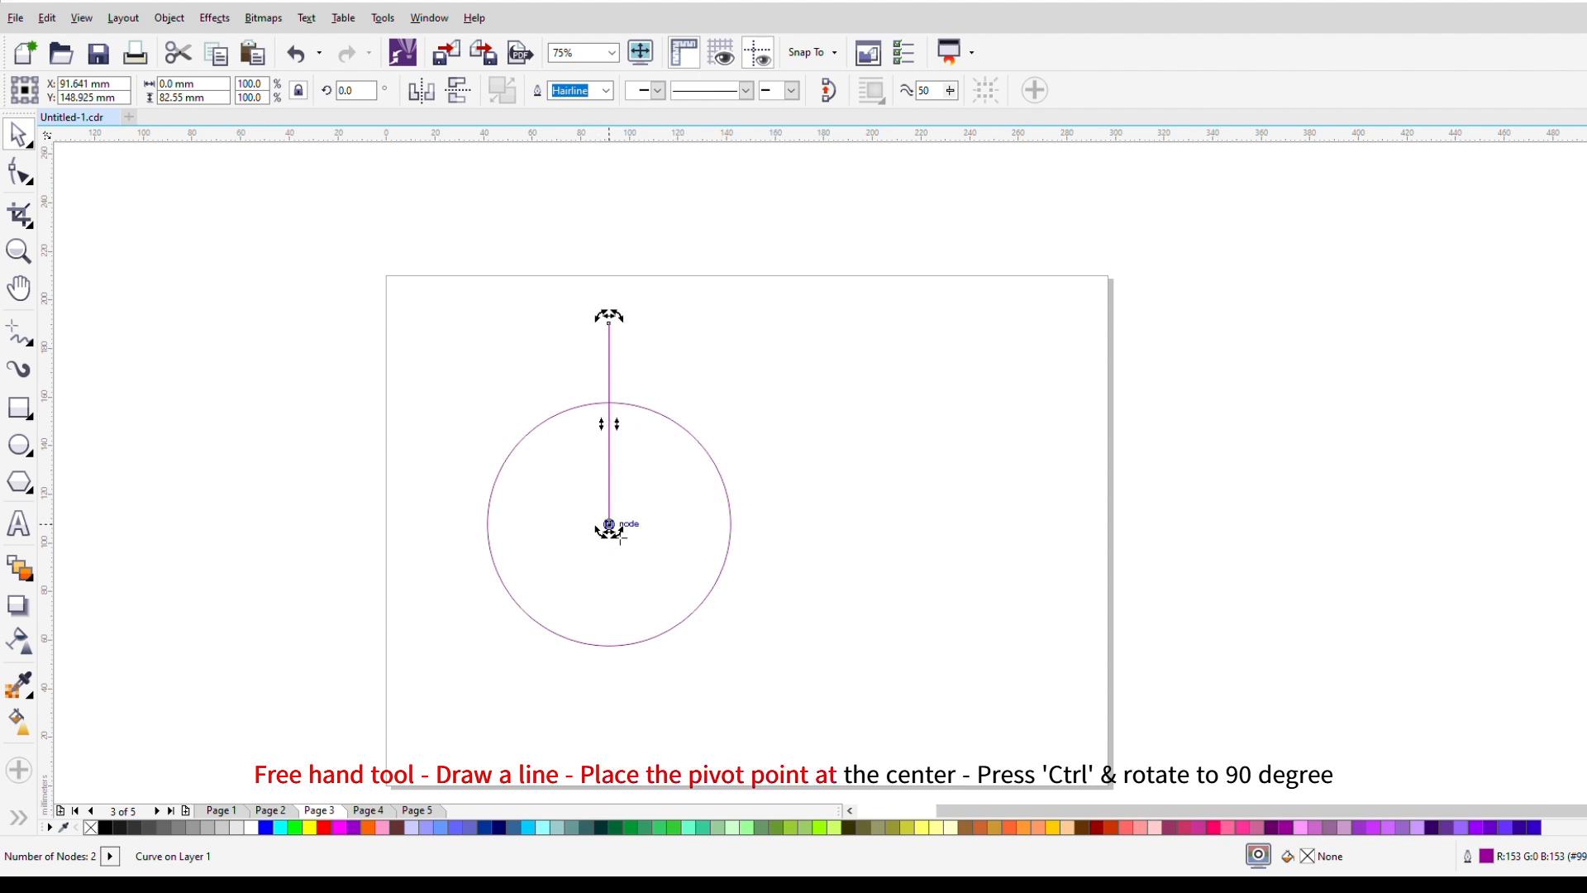
{"action": "left_click_drag", "start_coordinate": [610, 316], "coordinate": [771, 539]}
Make a smaller concentric copy of the circle, about 77 mm in diameter, inside the original.
{"action": "left_click", "coordinate": [687, 434]}
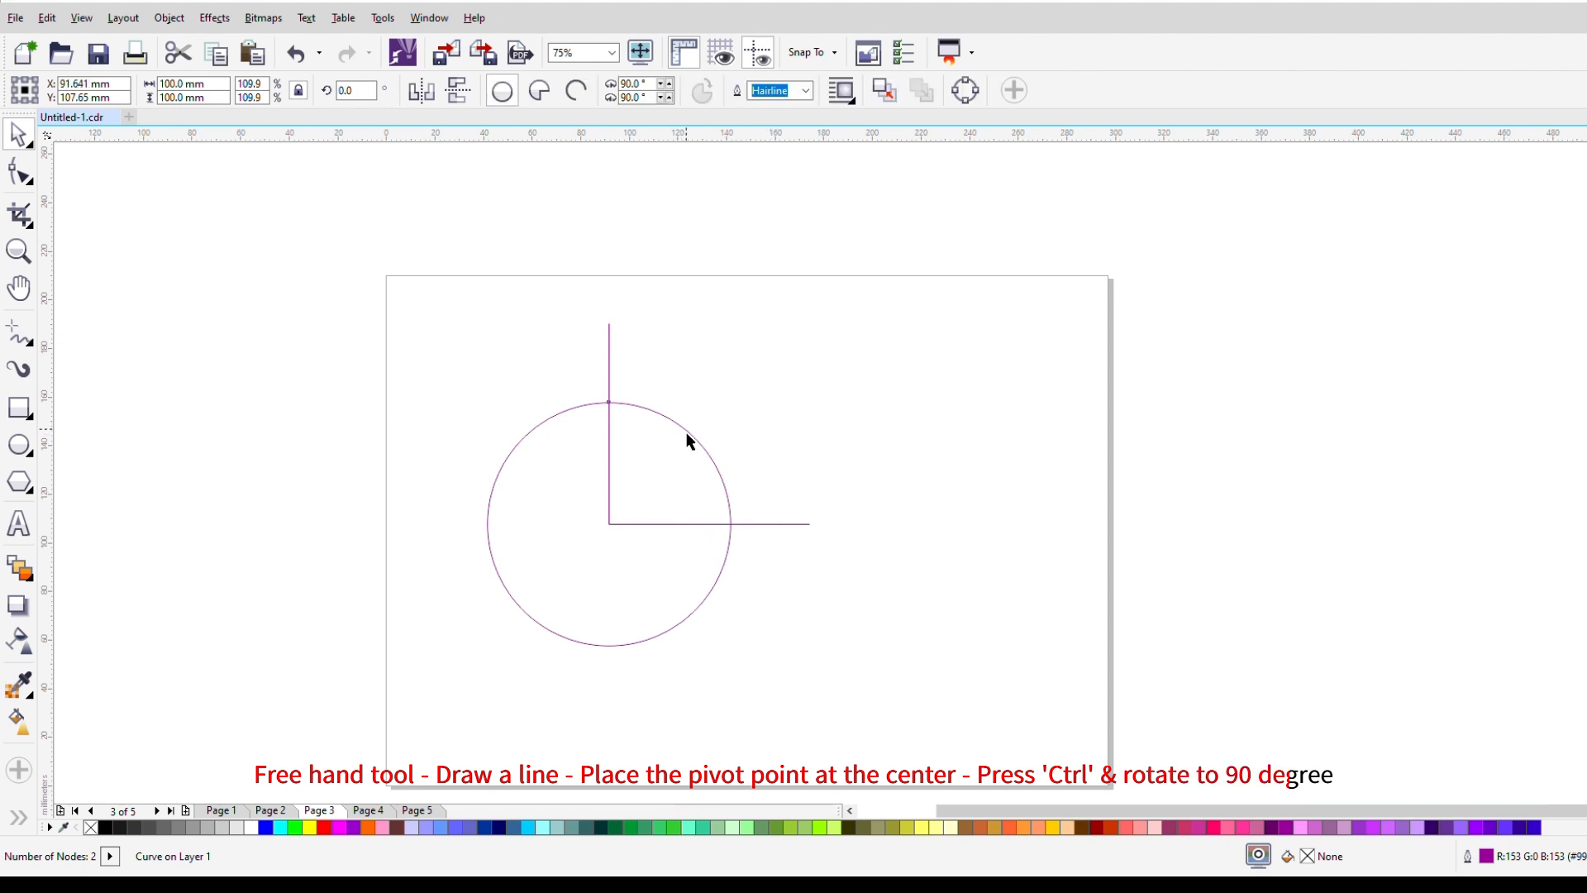
{"action": "left_click_drag", "start_coordinate": [743, 409], "coordinate": [731, 440]}
{"action": "right_click", "coordinate": [731, 440]}
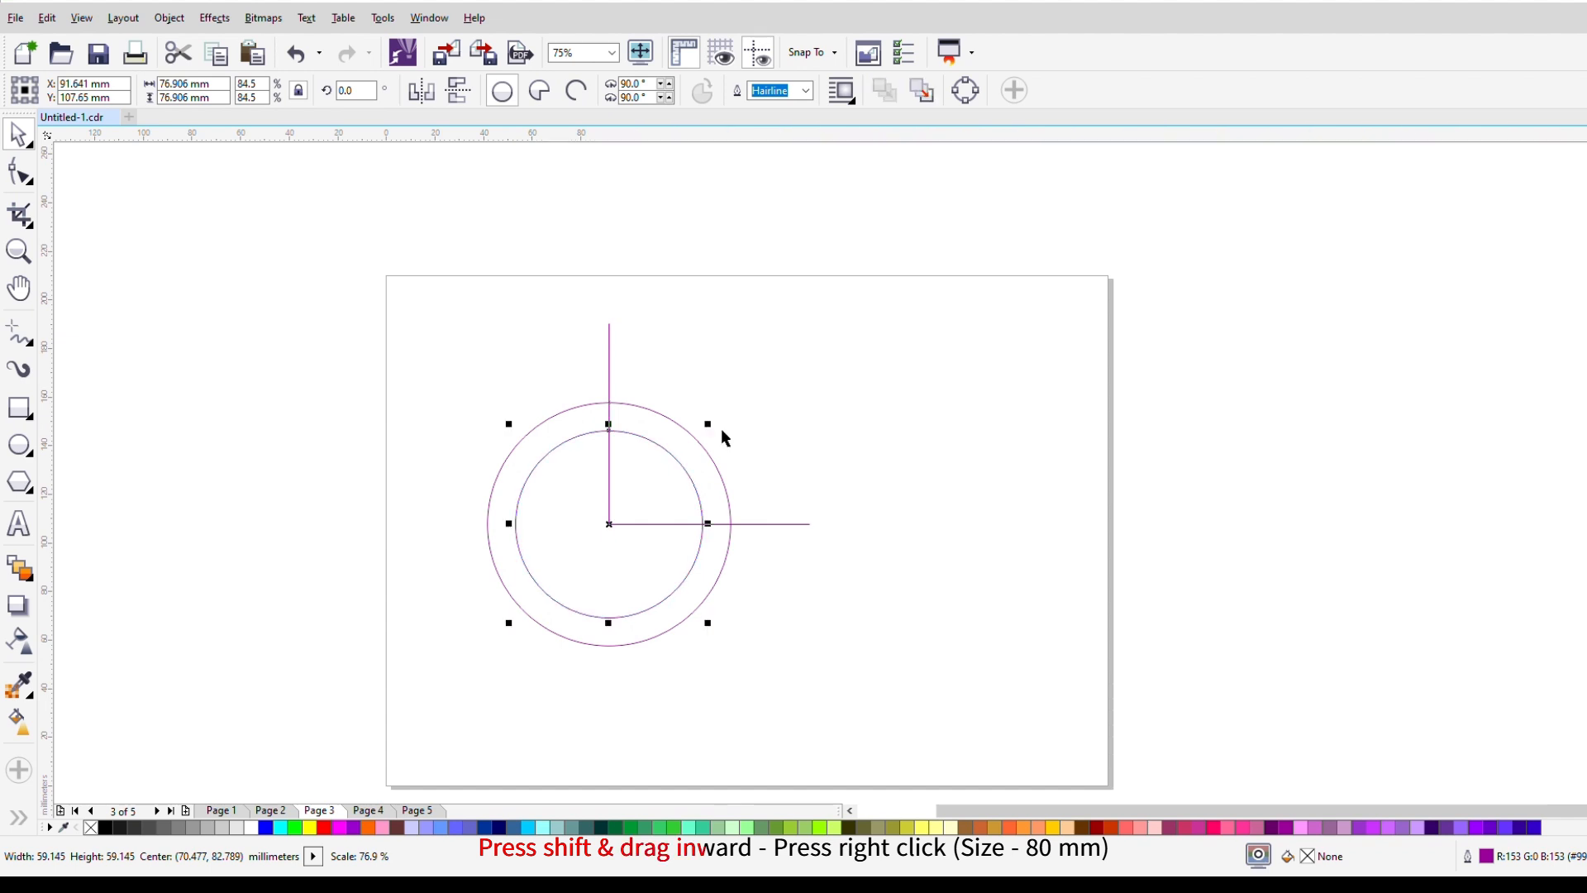
Set the inner circle's size to 80 mm, keeping it centred on the outer circle.
{"action": "left_click", "coordinate": [676, 422]}
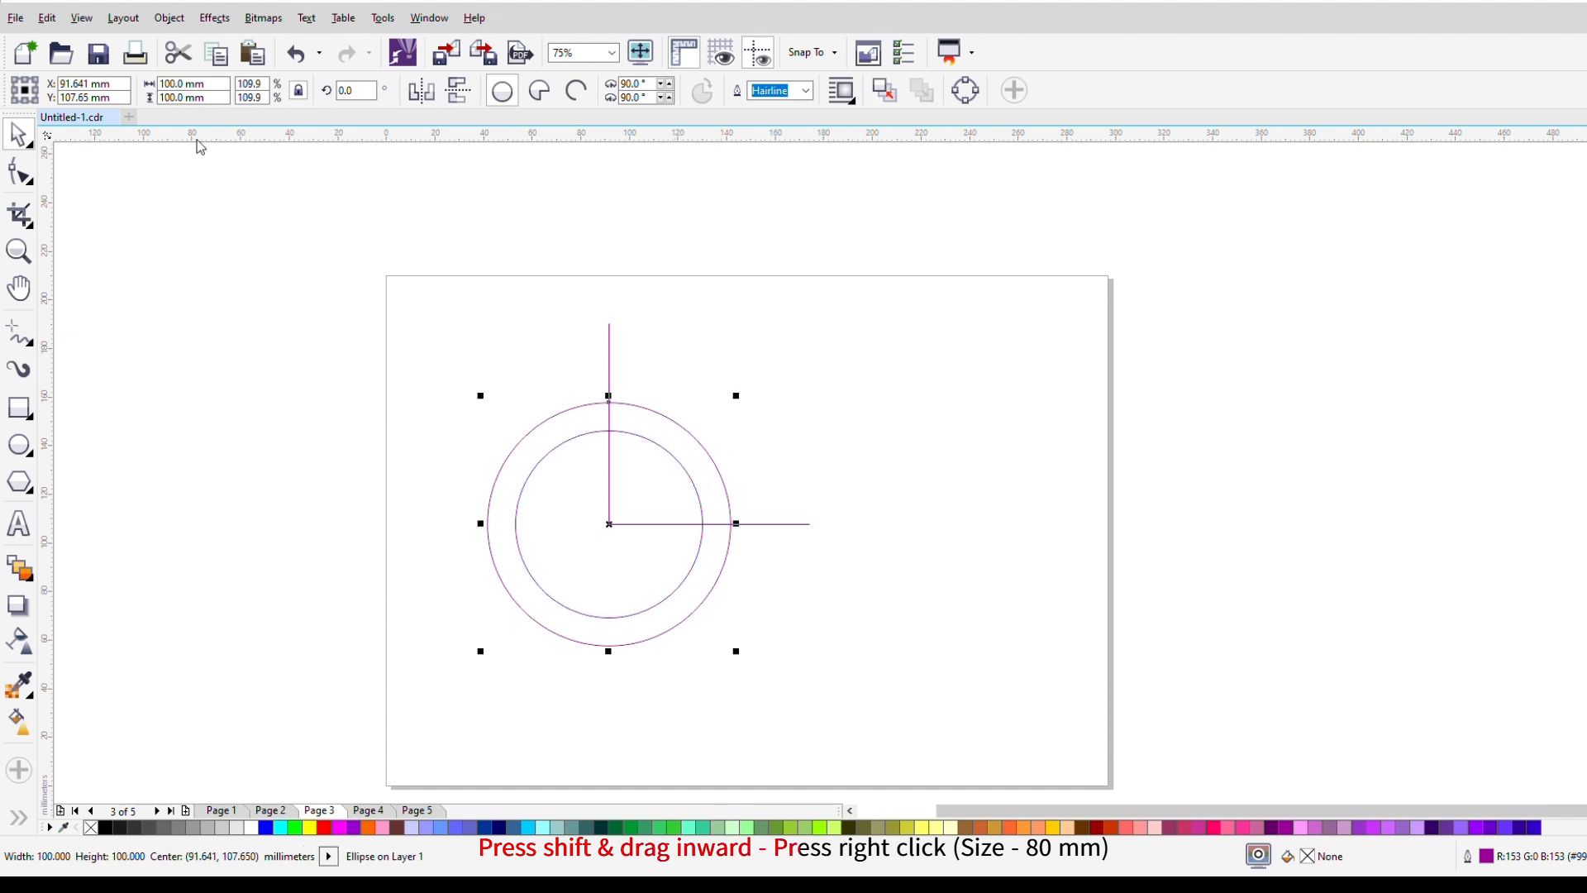
{"action": "left_click_drag", "start_coordinate": [207, 85], "coordinate": [103, 107]}
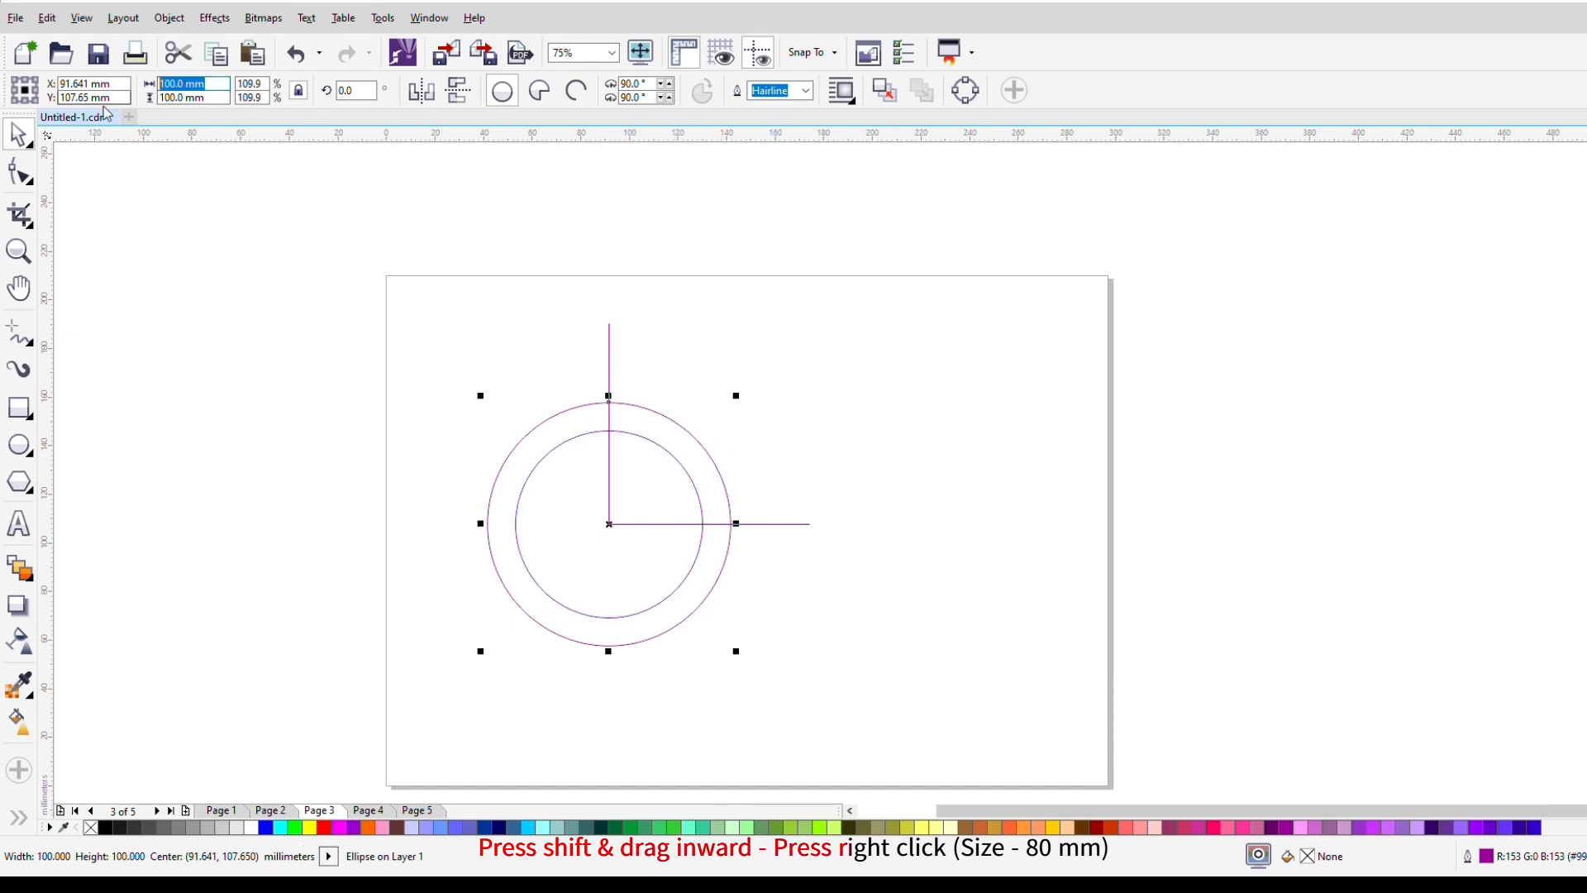
{"action": "left_click", "coordinate": [676, 465]}
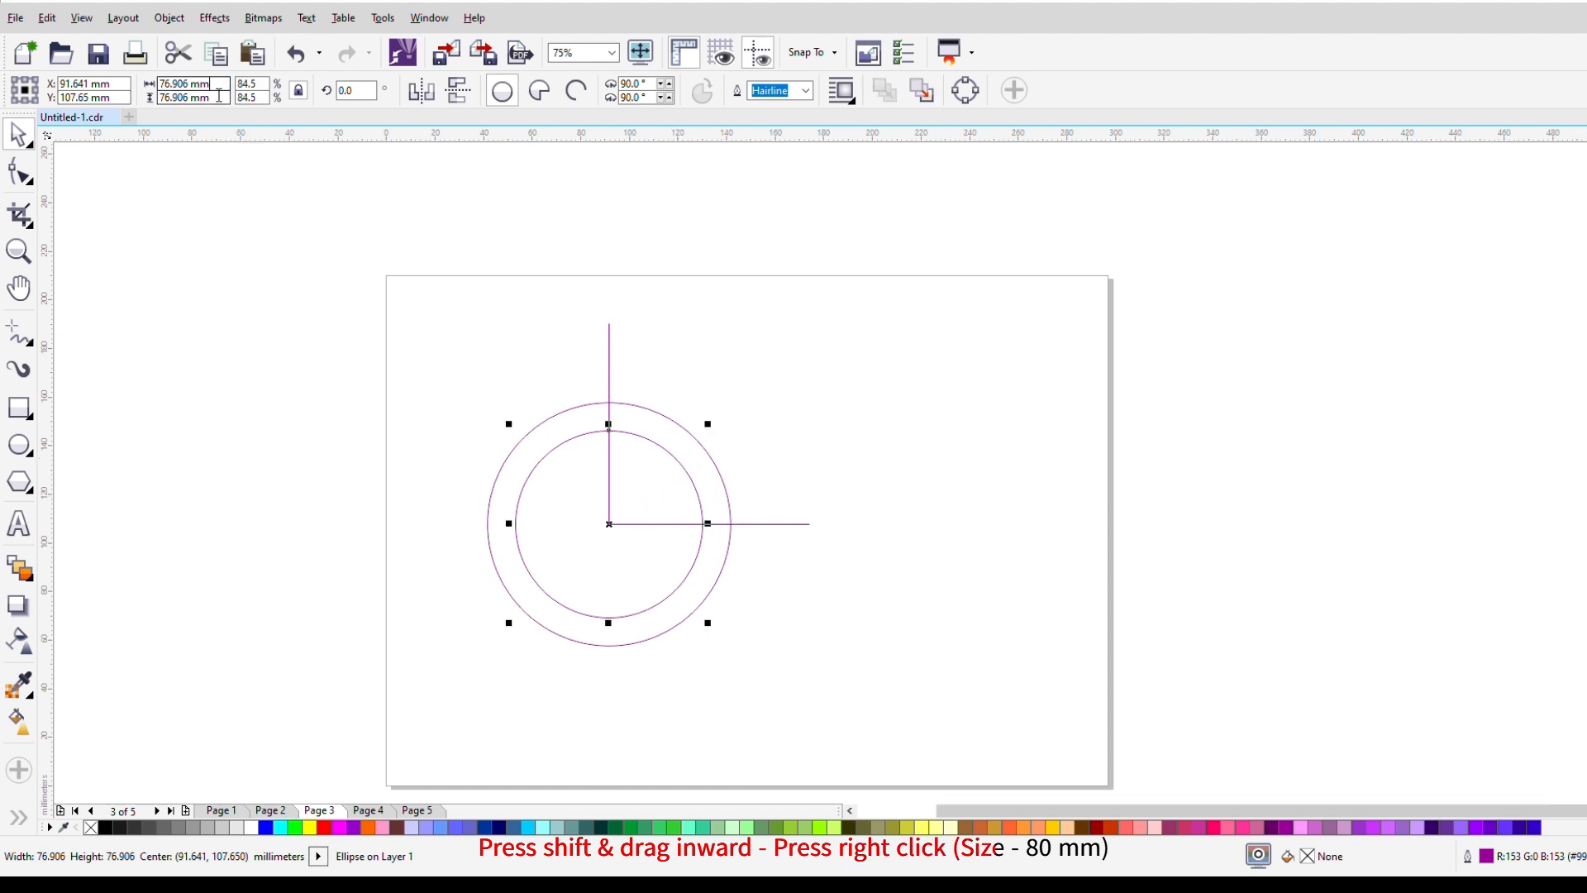
{"action": "left_click_drag", "start_coordinate": [219, 95], "coordinate": [47, 110]}
{"action": "type", "text": "80"}
{"action": "key", "text": "Return"}
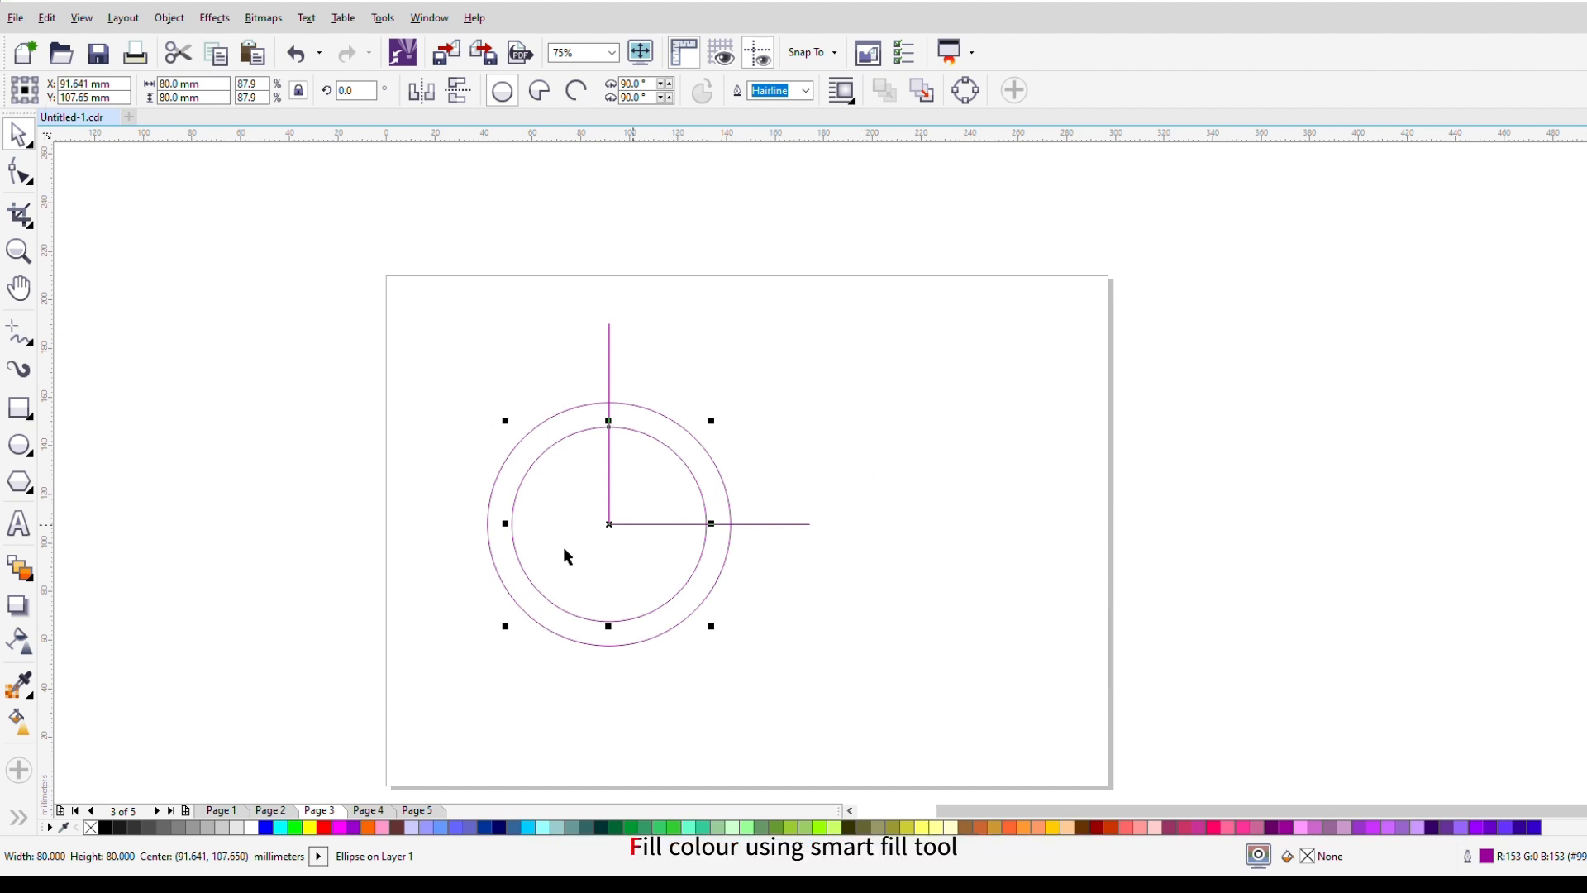
Fill the upper-right quarter of the ring between the two circles with red using Smart Fill.
{"action": "left_click", "coordinate": [16, 817]}
{"action": "left_click", "coordinate": [48, 814]}
{"action": "left_click", "coordinate": [672, 448]}
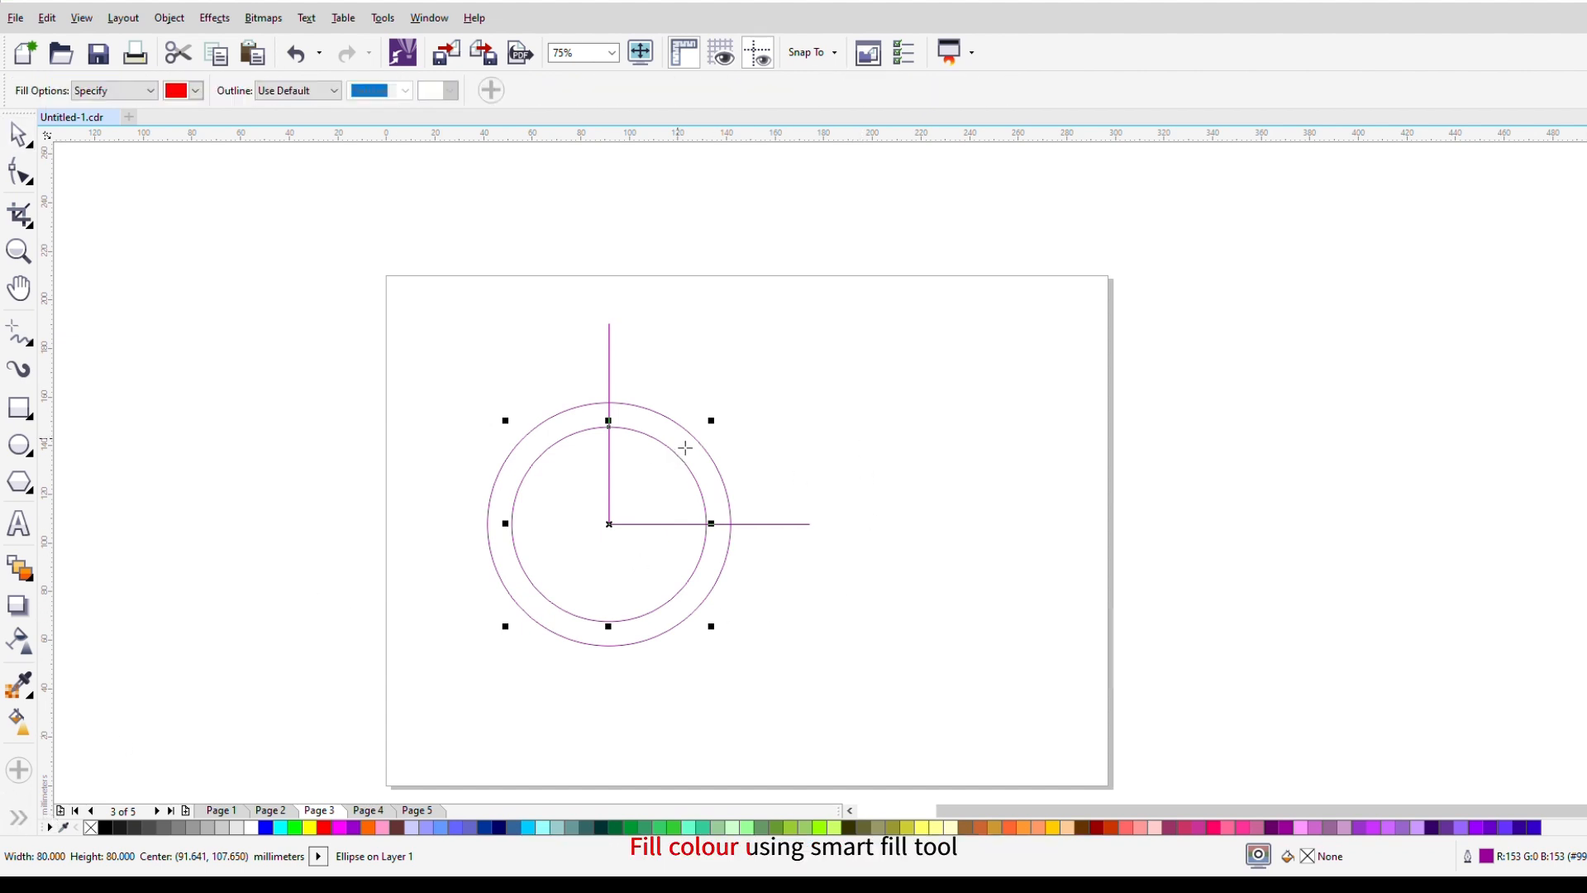
{"action": "left_click", "coordinate": [684, 446]}
Move the red quarter ring clear of the construction circles and lines, delete those, and bring the arc back near the page's middle.
{"action": "left_click", "coordinate": [19, 134]}
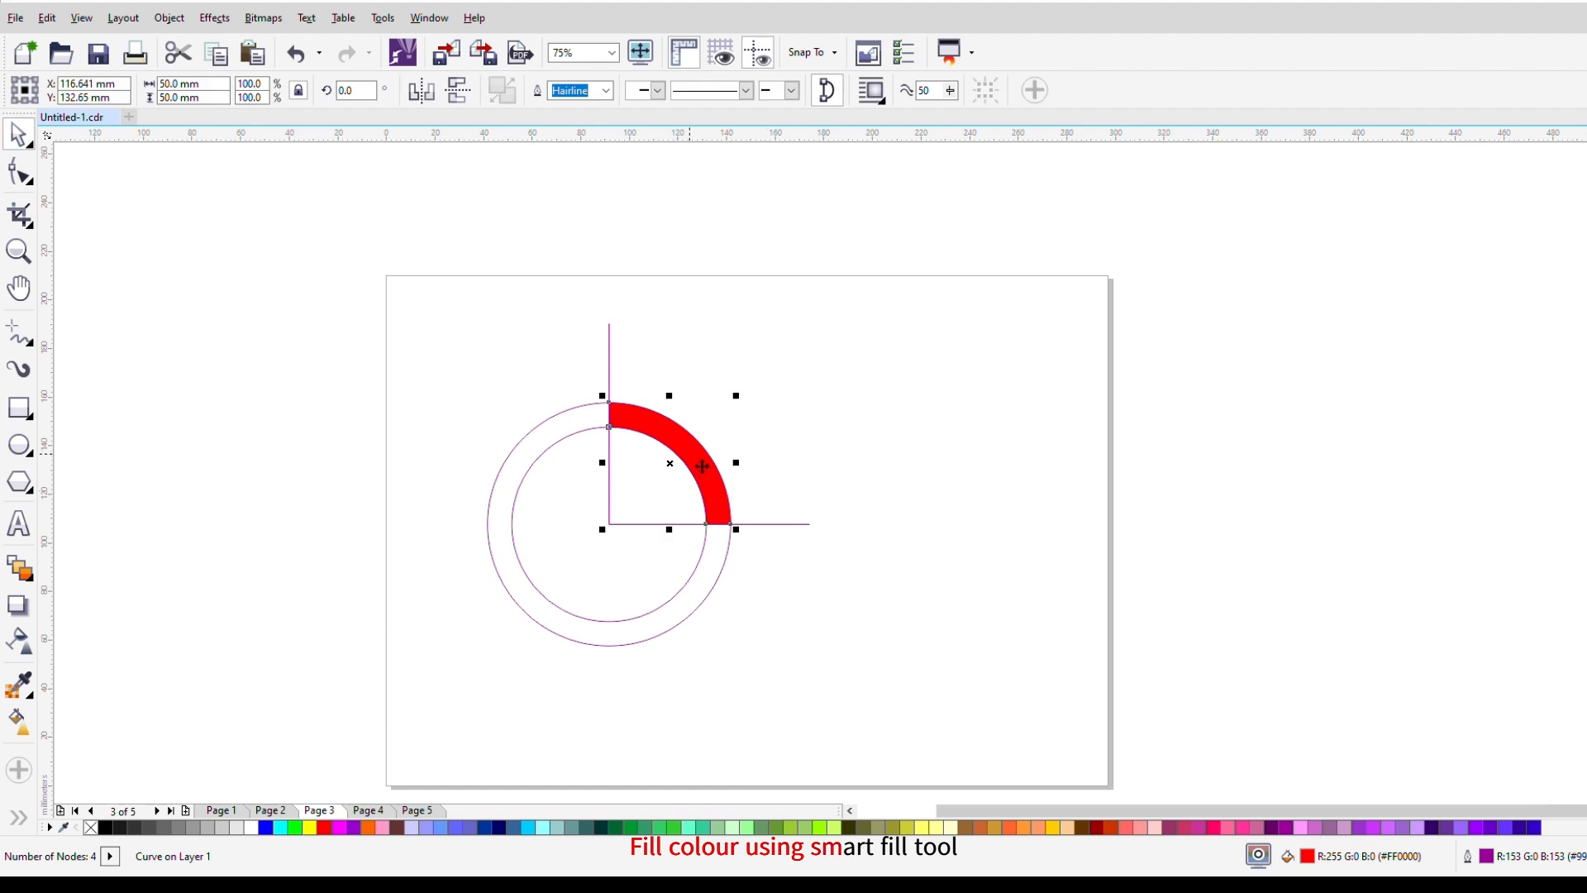
{"action": "left_click_drag", "start_coordinate": [702, 467], "coordinate": [1076, 448]}
{"action": "left_click_drag", "start_coordinate": [360, 279], "coordinate": [951, 748]}
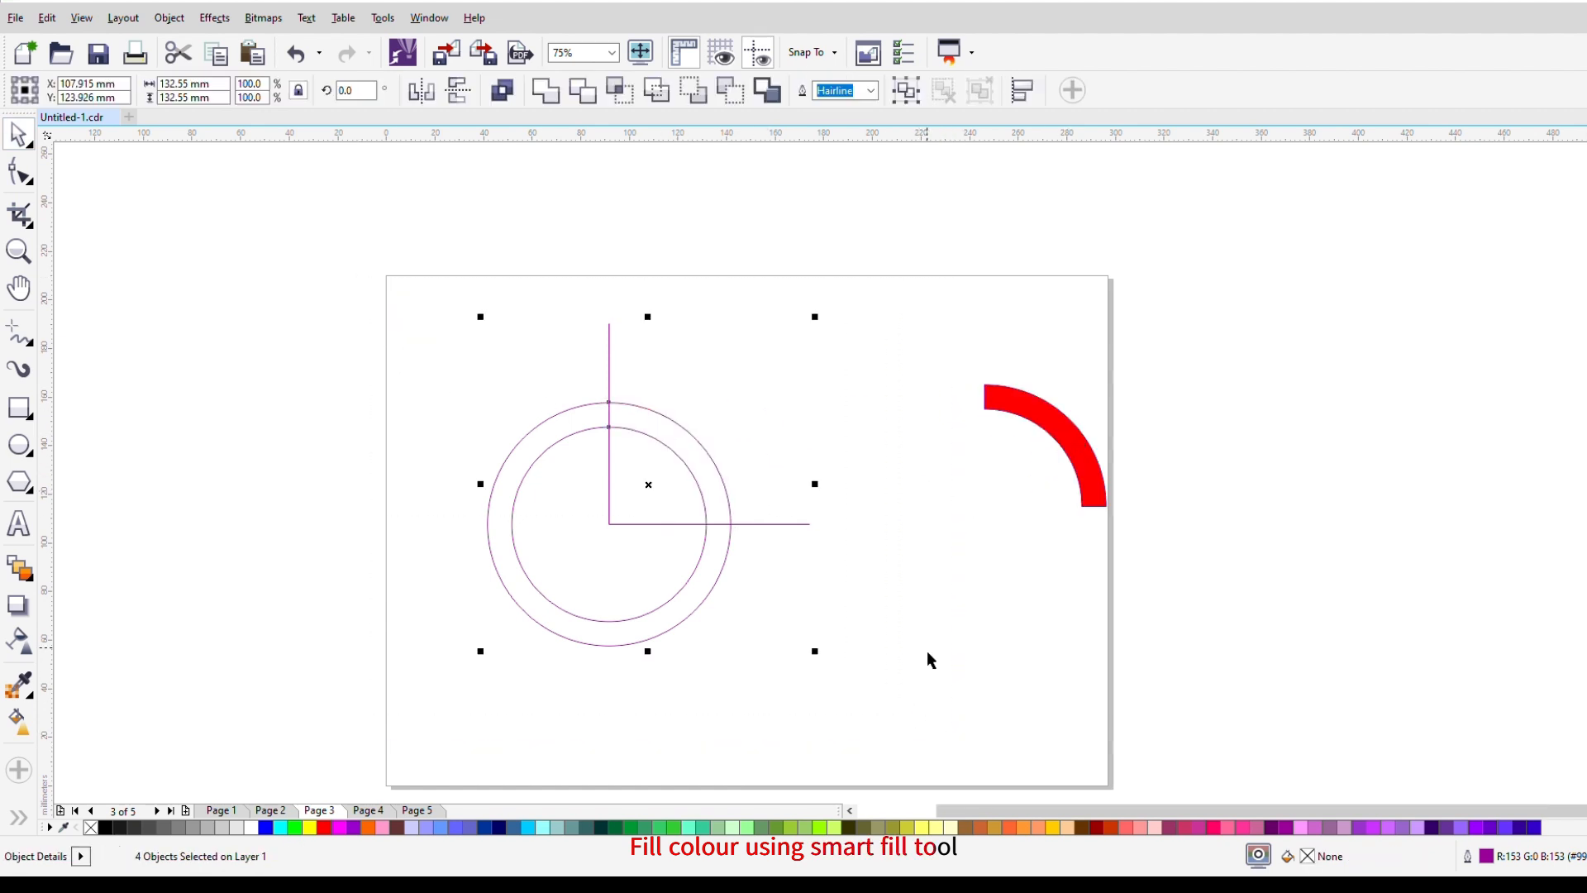
{"action": "key", "text": "Delete"}
{"action": "left_click_drag", "start_coordinate": [1077, 455], "coordinate": [809, 444]}
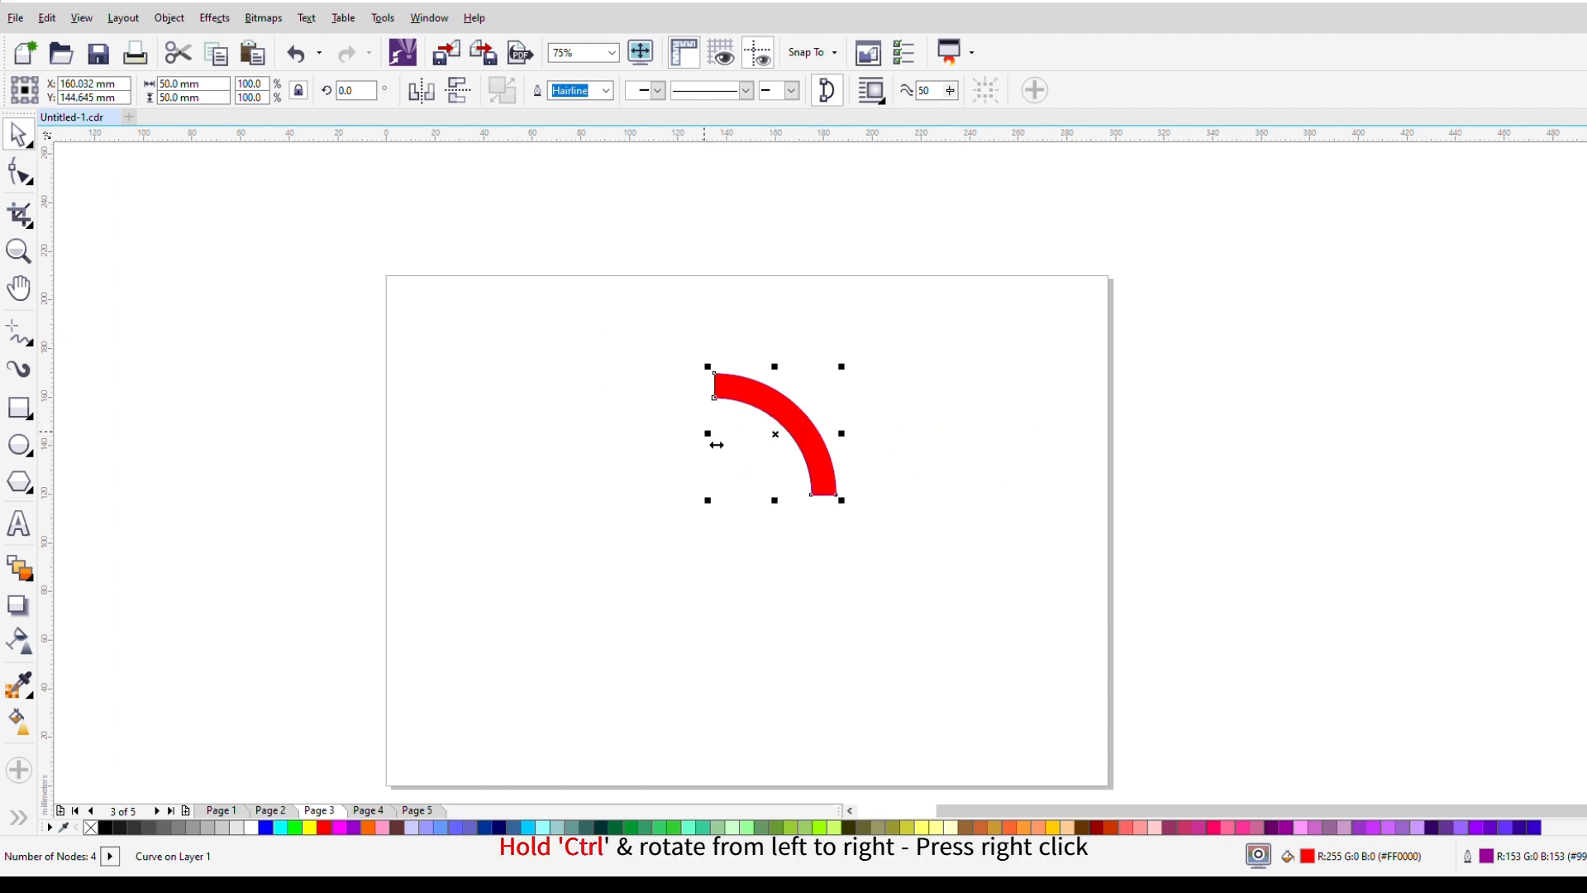
Mirror a copy of the red arc horizontally to its right and shift it so both arcs' lower ends overlap exactly.
{"action": "left_click_drag", "start_coordinate": [717, 445], "coordinate": [900, 429]}
{"action": "right_click", "coordinate": [900, 429]}
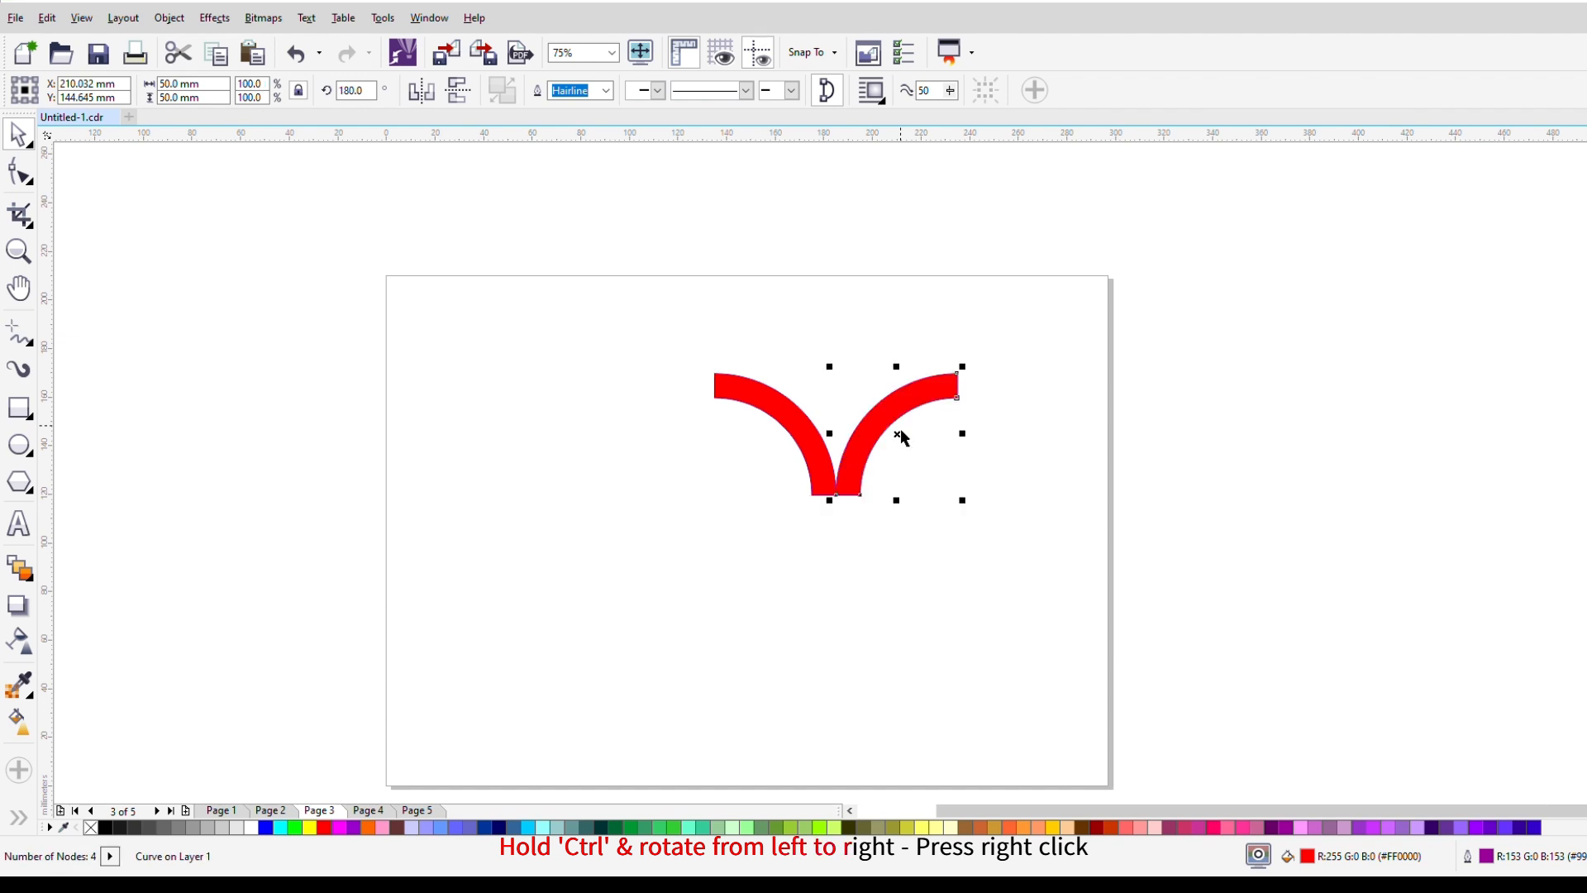
{"action": "left_click", "coordinate": [875, 465]}
{"action": "scroll", "coordinate": [874, 465], "scroll_direction": "up", "scroll_amount": 2}
{"action": "left_click", "coordinate": [901, 548]}
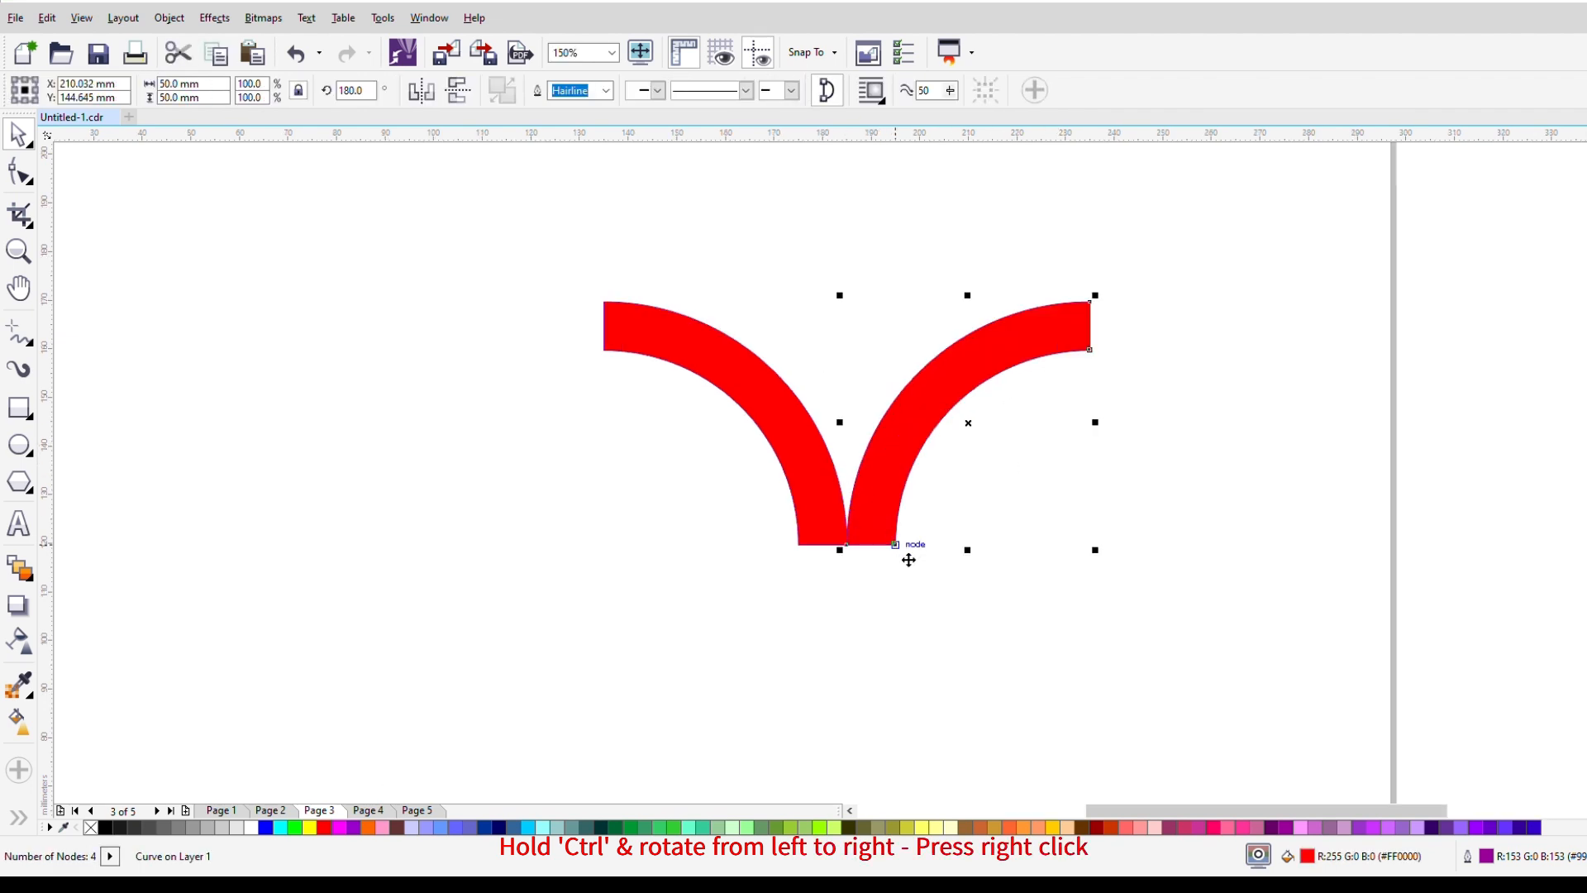
{"action": "left_click_drag", "start_coordinate": [901, 547], "coordinate": [680, 533]}
{"action": "scroll", "coordinate": [925, 579], "scroll_direction": "up", "scroll_amount": 2}
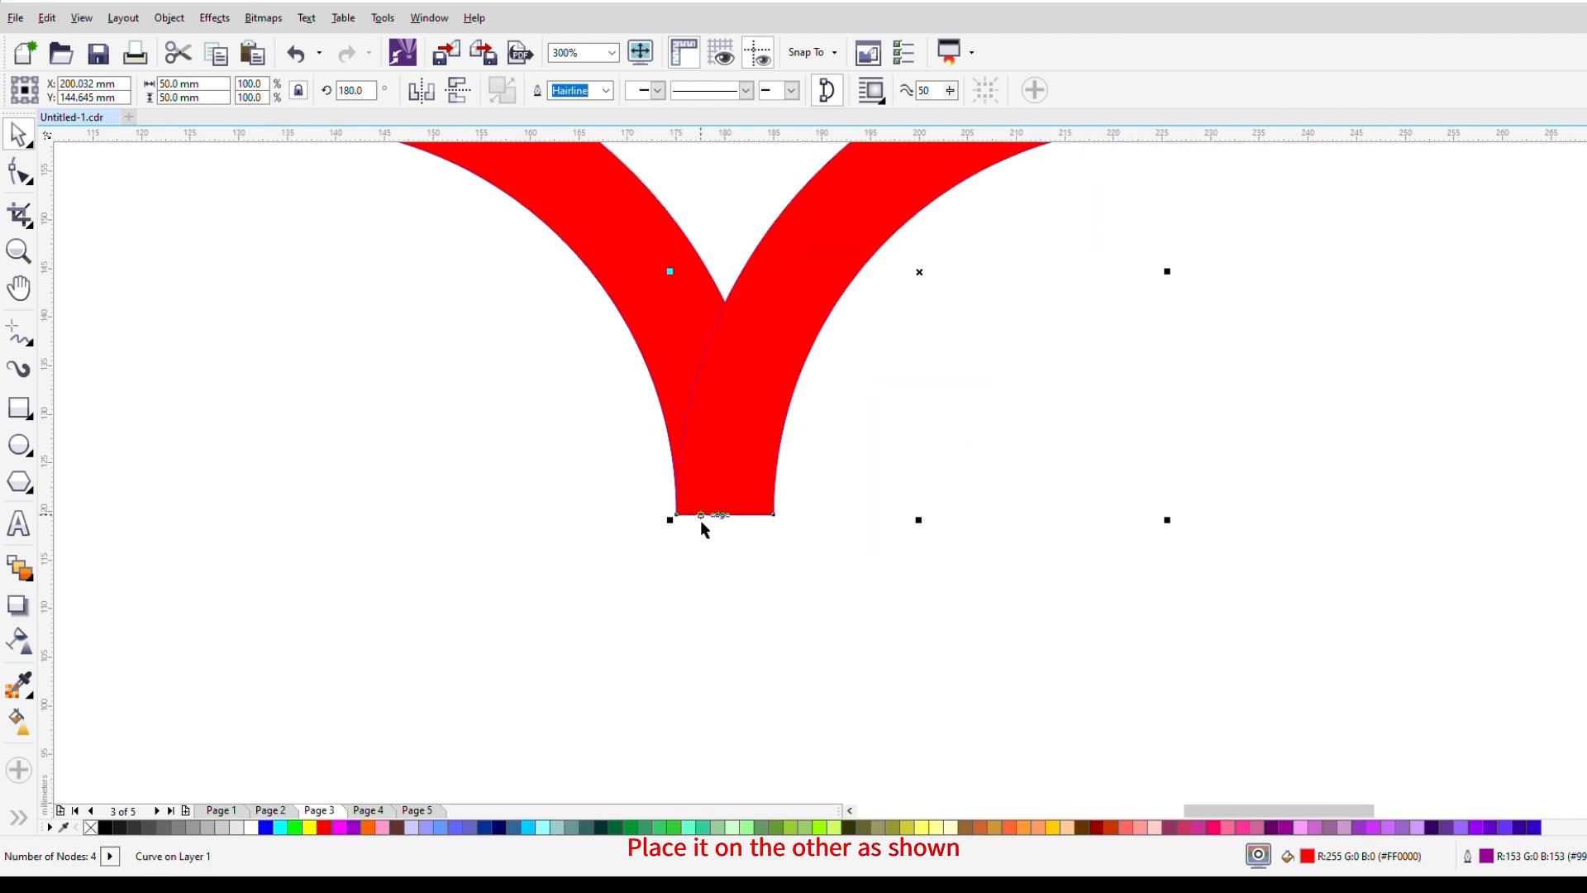
Mirror a copy of both arcs upward and lower it so its side ends overlap the original pair's ends.
{"action": "scroll", "coordinate": [701, 519], "scroll_direction": "down", "scroll_amount": 4}
{"action": "left_click_drag", "start_coordinate": [549, 326], "coordinate": [851, 530]}
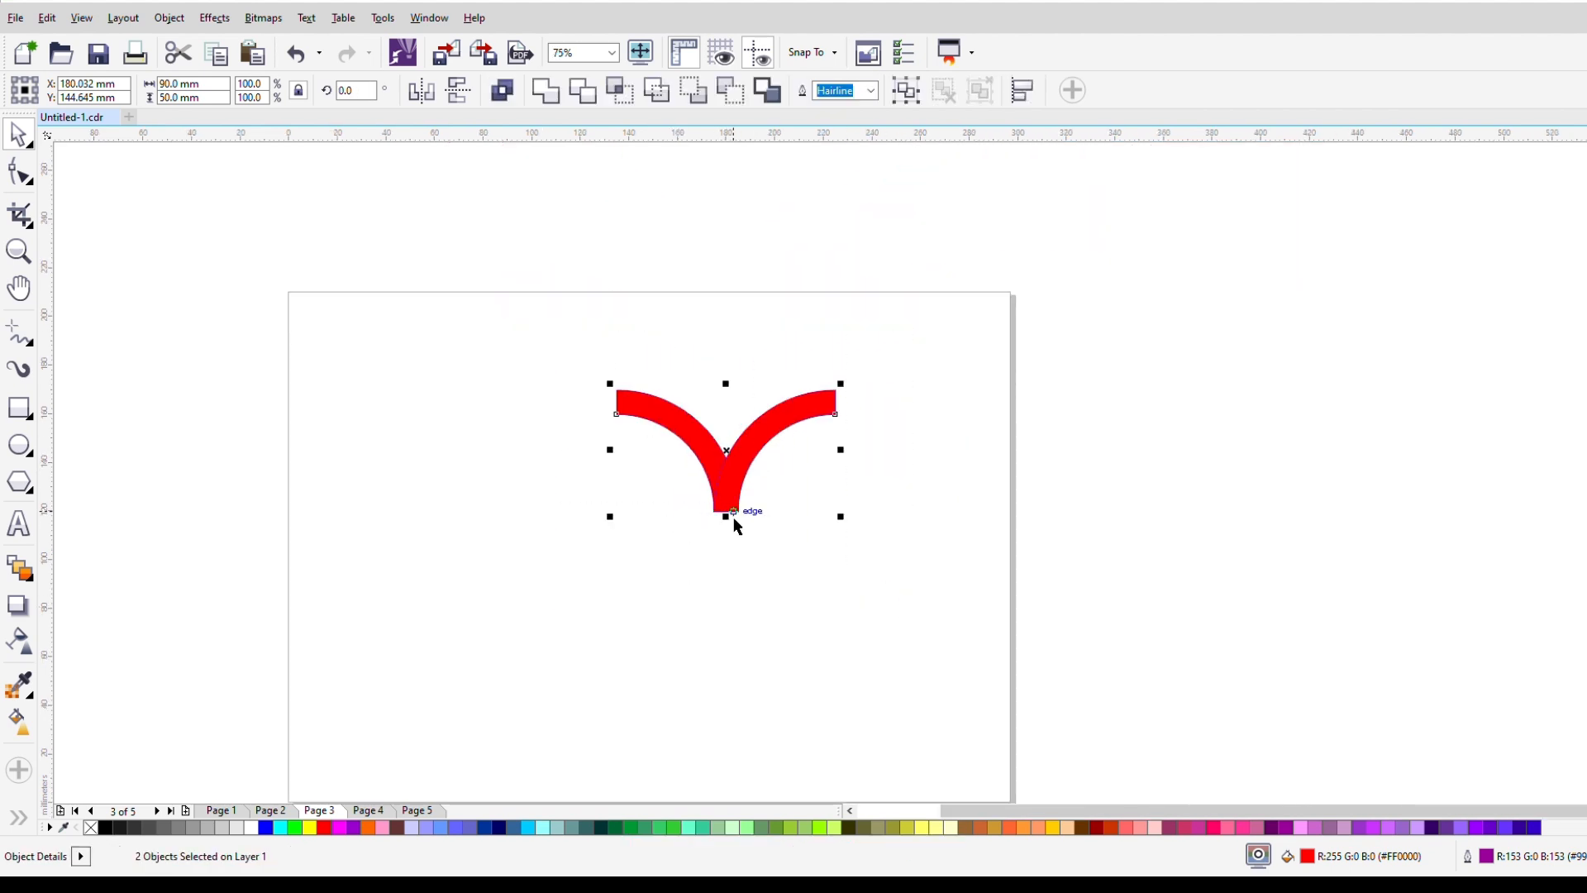
{"action": "left_click_drag", "start_coordinate": [727, 518], "coordinate": [713, 352]}
{"action": "right_click", "coordinate": [713, 353]}
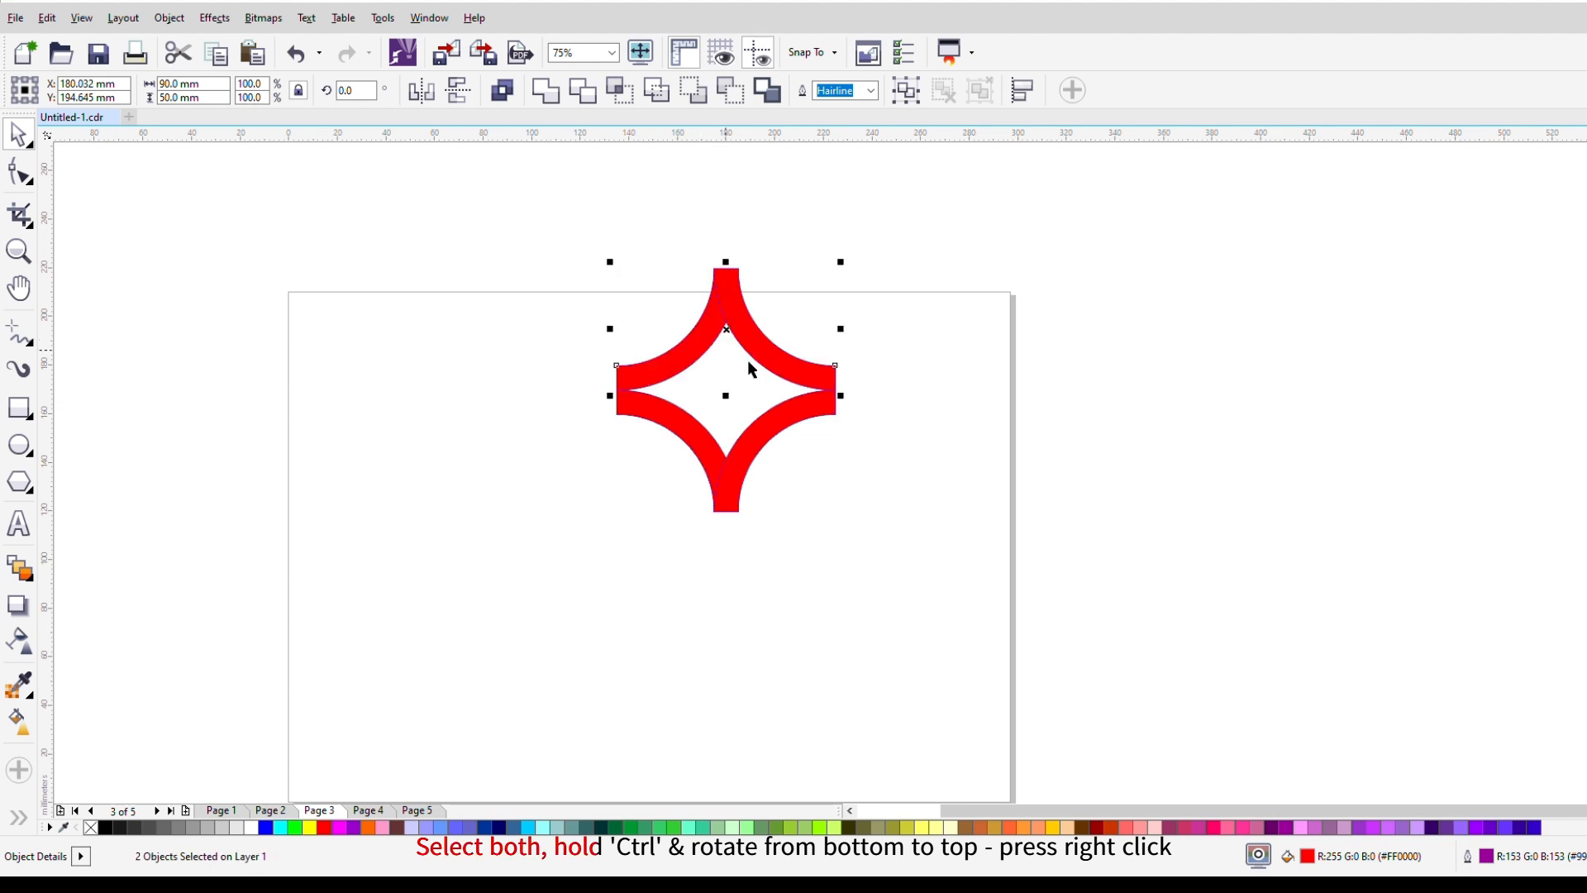
{"action": "scroll", "coordinate": [862, 389], "scroll_direction": "up", "scroll_amount": 2}
{"action": "scroll", "coordinate": [825, 406], "scroll_direction": "up", "scroll_amount": 2}
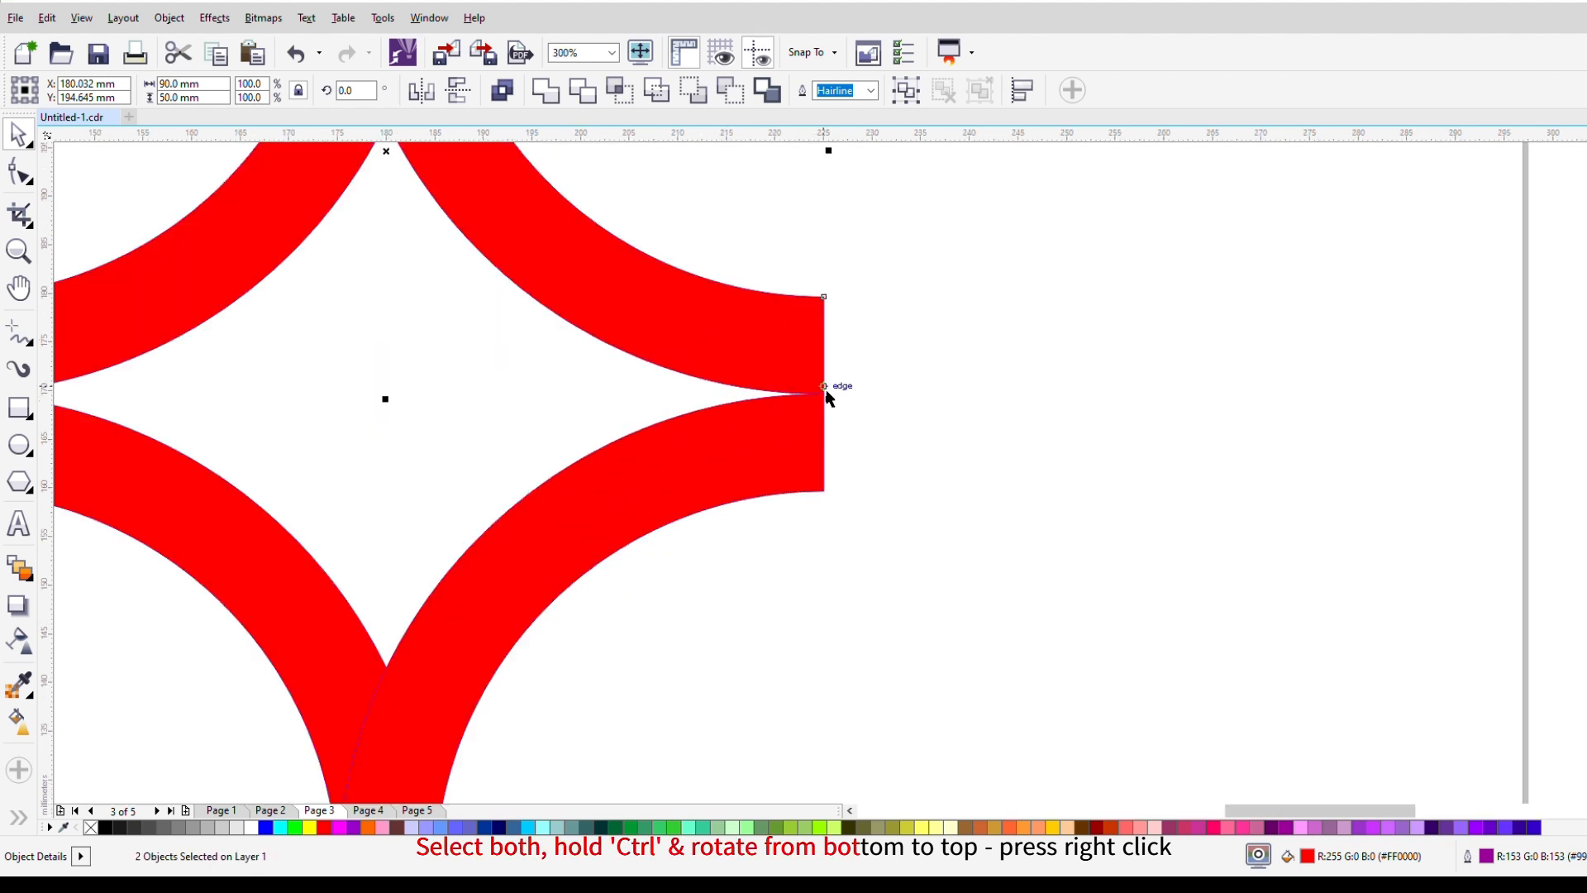
{"action": "left_click_drag", "start_coordinate": [831, 395], "coordinate": [834, 496]}
{"action": "scroll", "coordinate": [839, 480], "scroll_direction": "down", "scroll_amount": 6}
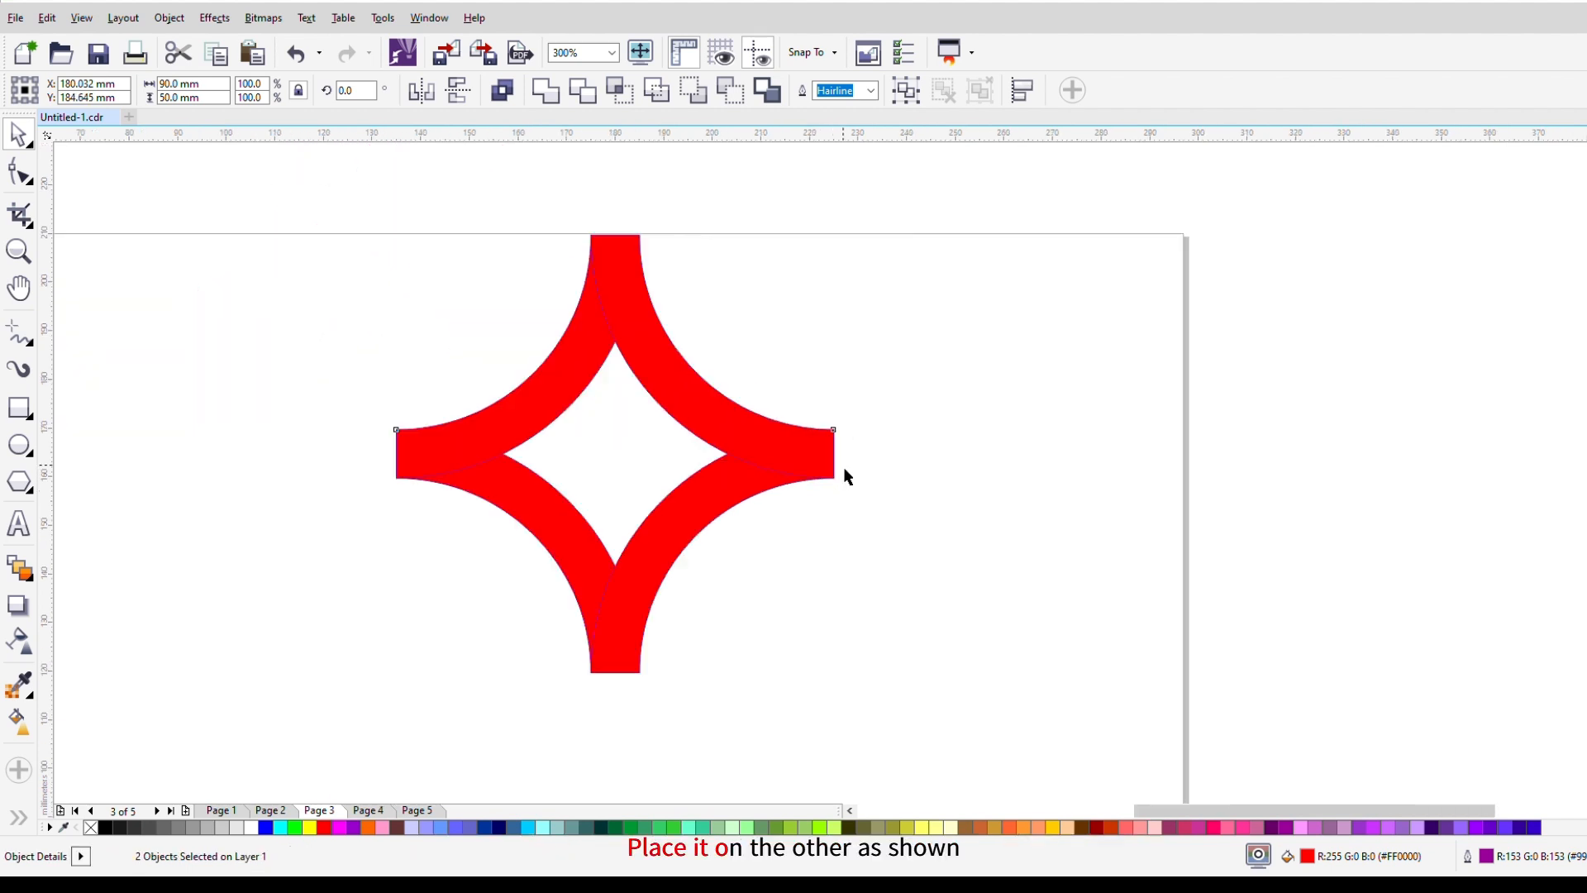
Select all four arcs, move the star shape down the page and group them.
{"action": "scroll", "coordinate": [821, 481], "scroll_direction": "up", "scroll_amount": 2}
{"action": "left_click_drag", "start_coordinate": [524, 298], "coordinate": [946, 627]}
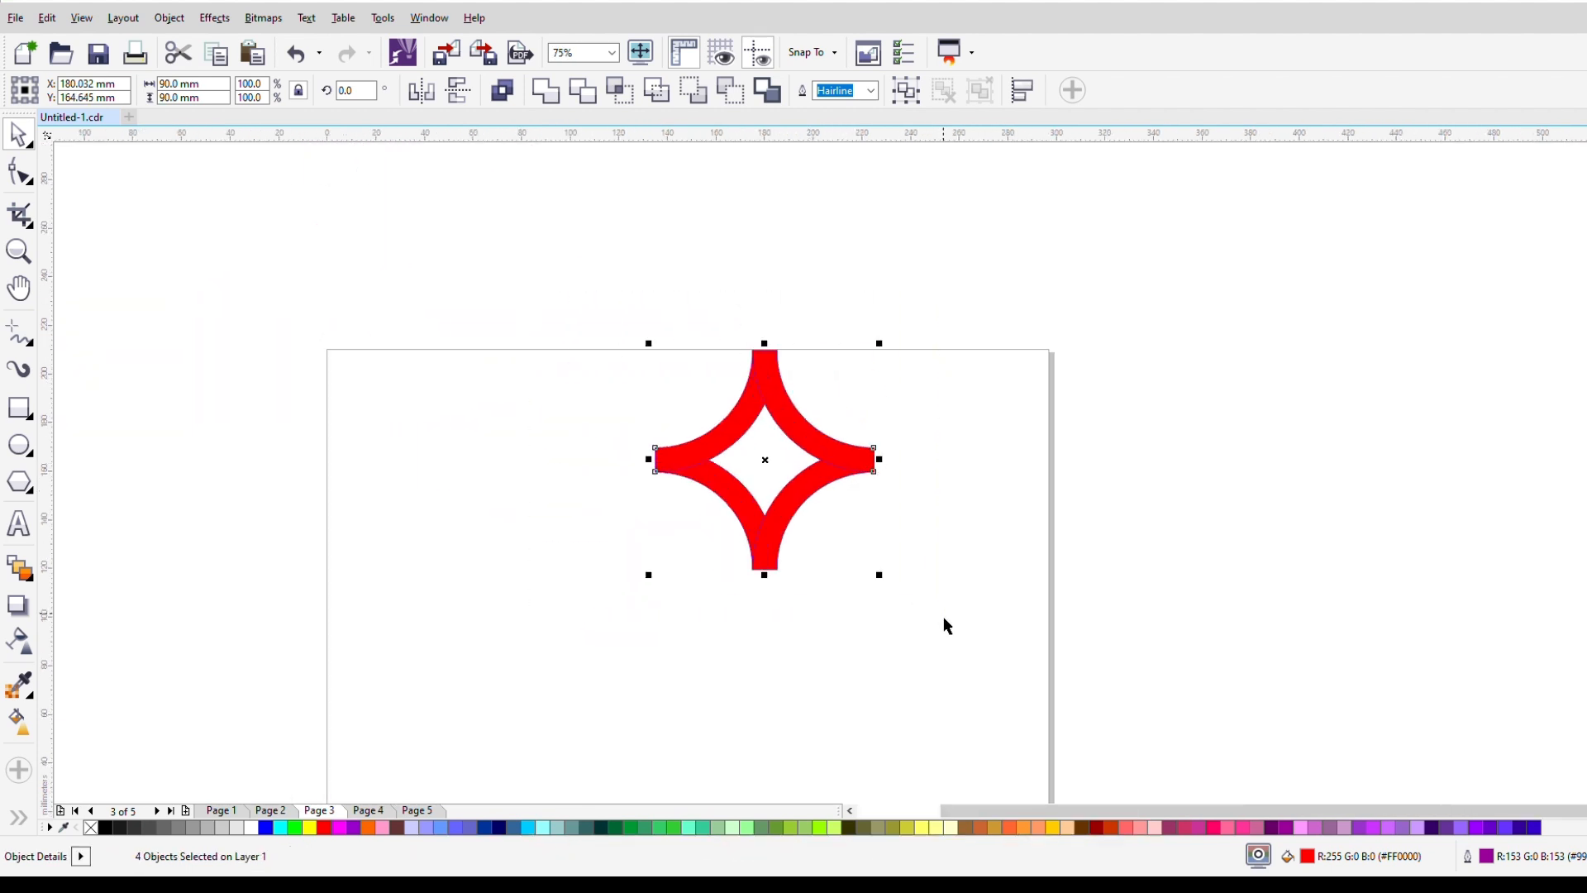
{"action": "scroll", "coordinate": [825, 653], "scroll_direction": "up", "scroll_amount": 2}
{"action": "left_click_drag", "start_coordinate": [714, 273], "coordinate": [732, 503]}
{"action": "left_click", "coordinate": [906, 90]}
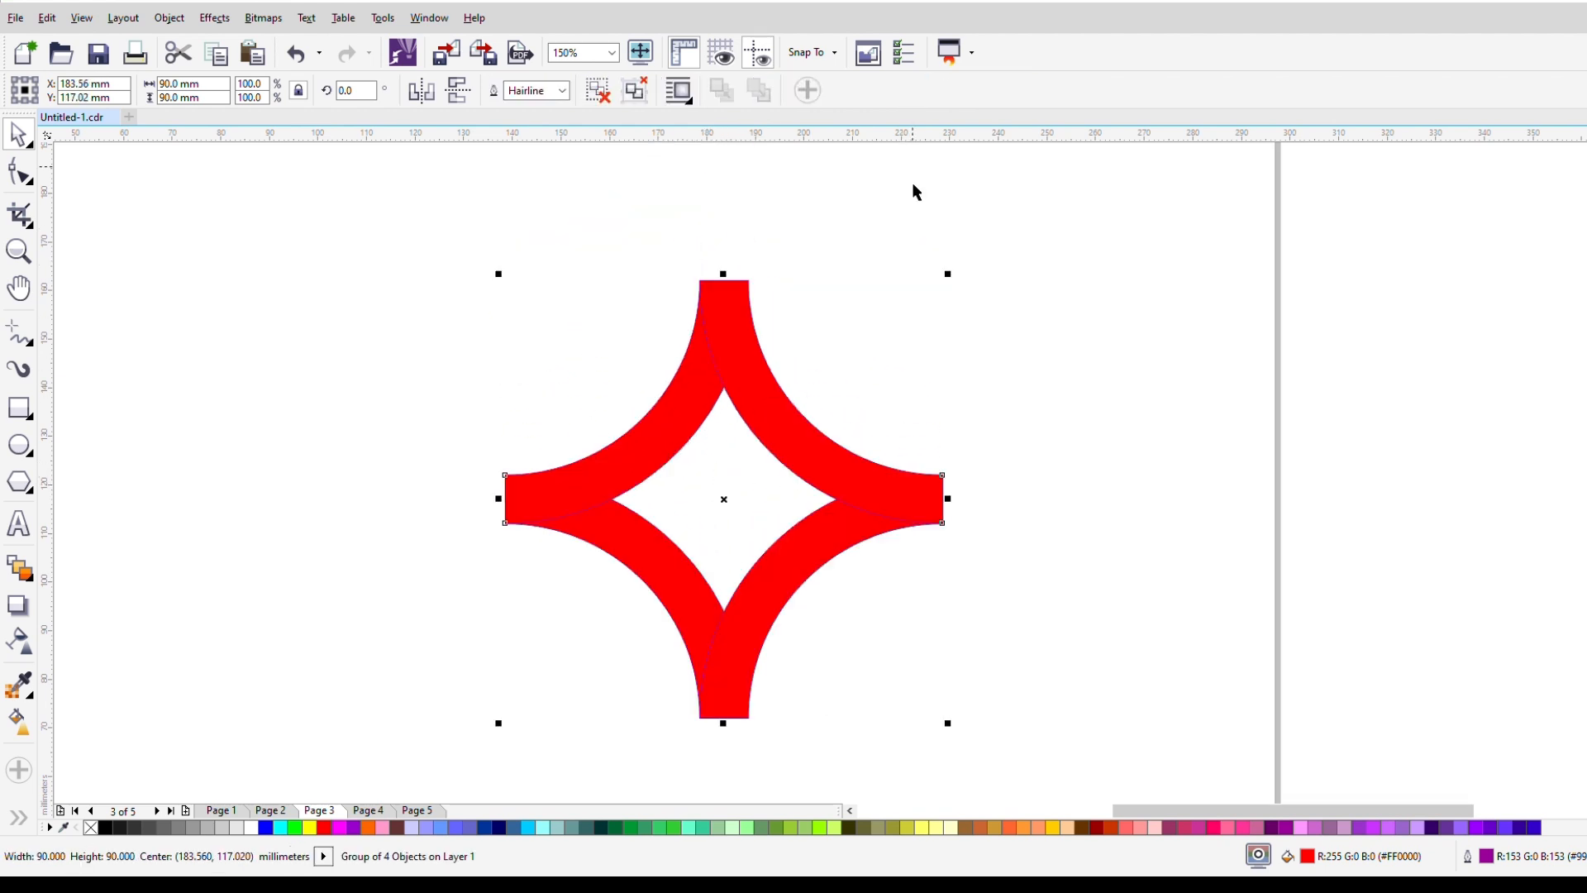
Copy the grouped star rotated 30° clockwise about its centre and repeat the rotation for a third copy.
{"action": "key", "text": "Escape"}
{"action": "left_click", "coordinate": [837, 479]}
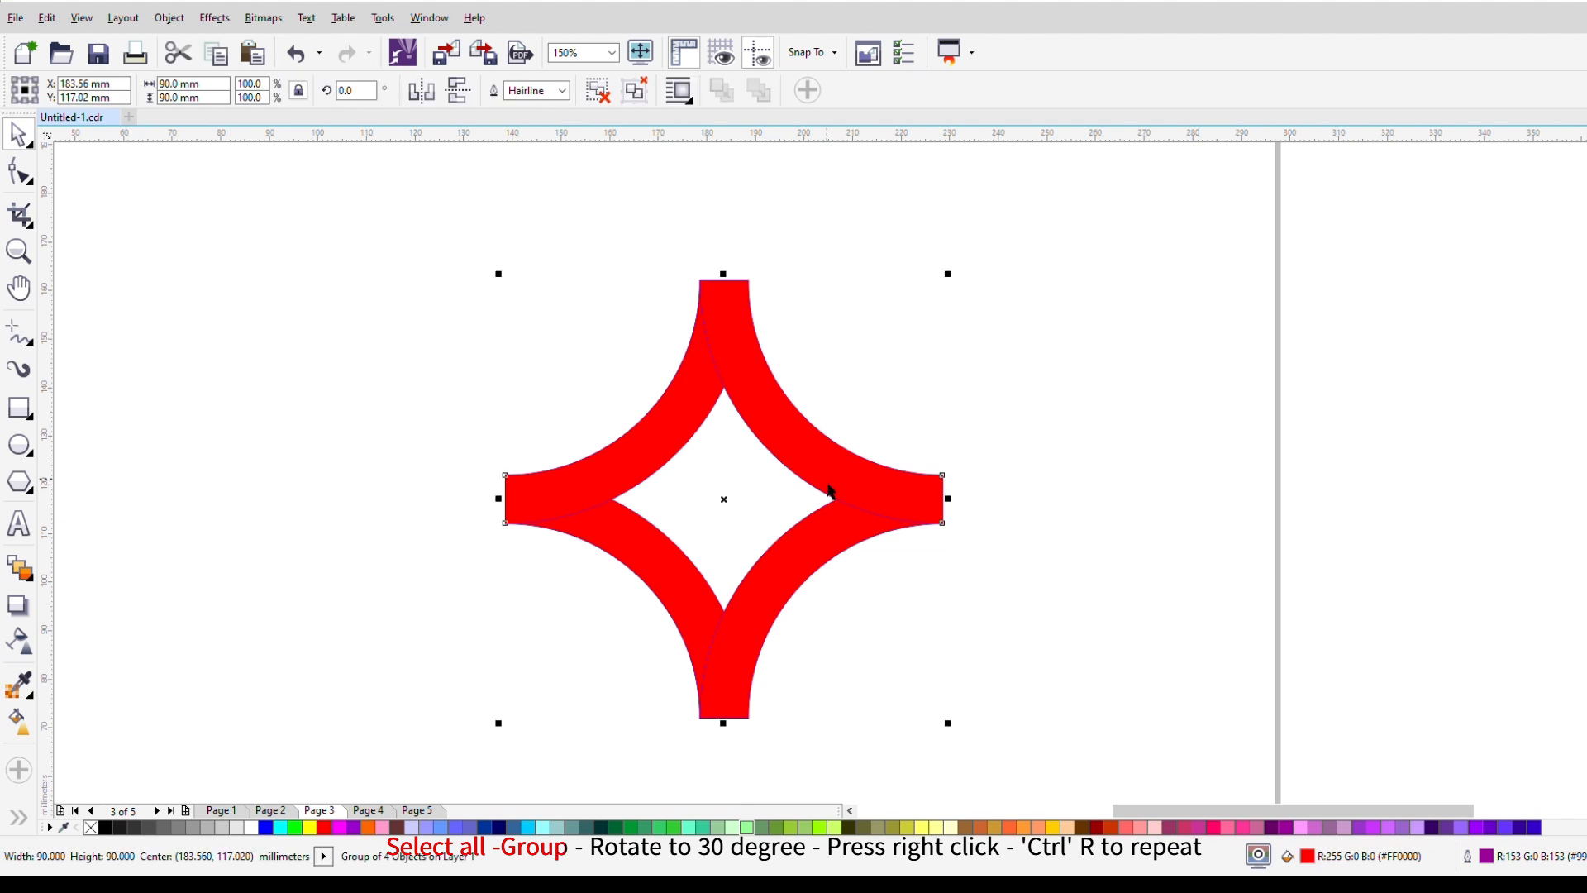
{"action": "left_click", "coordinate": [829, 475]}
{"action": "left_click_drag", "start_coordinate": [962, 282], "coordinate": [1023, 393]}
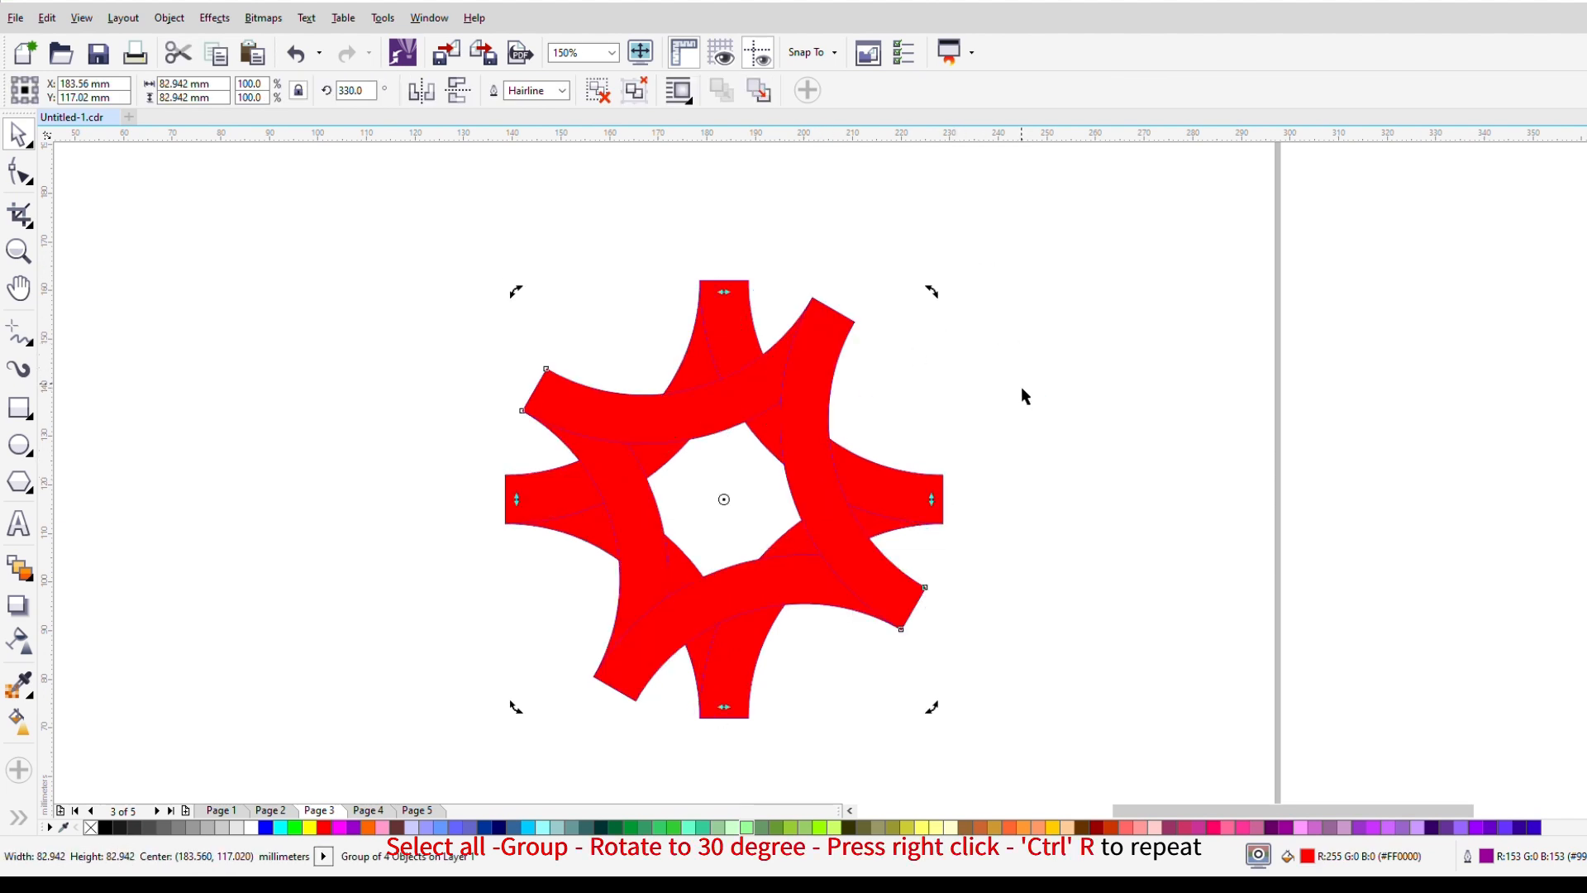
{"action": "key", "text": "ctrl+r"}
{"action": "left_click", "coordinate": [1073, 285]}
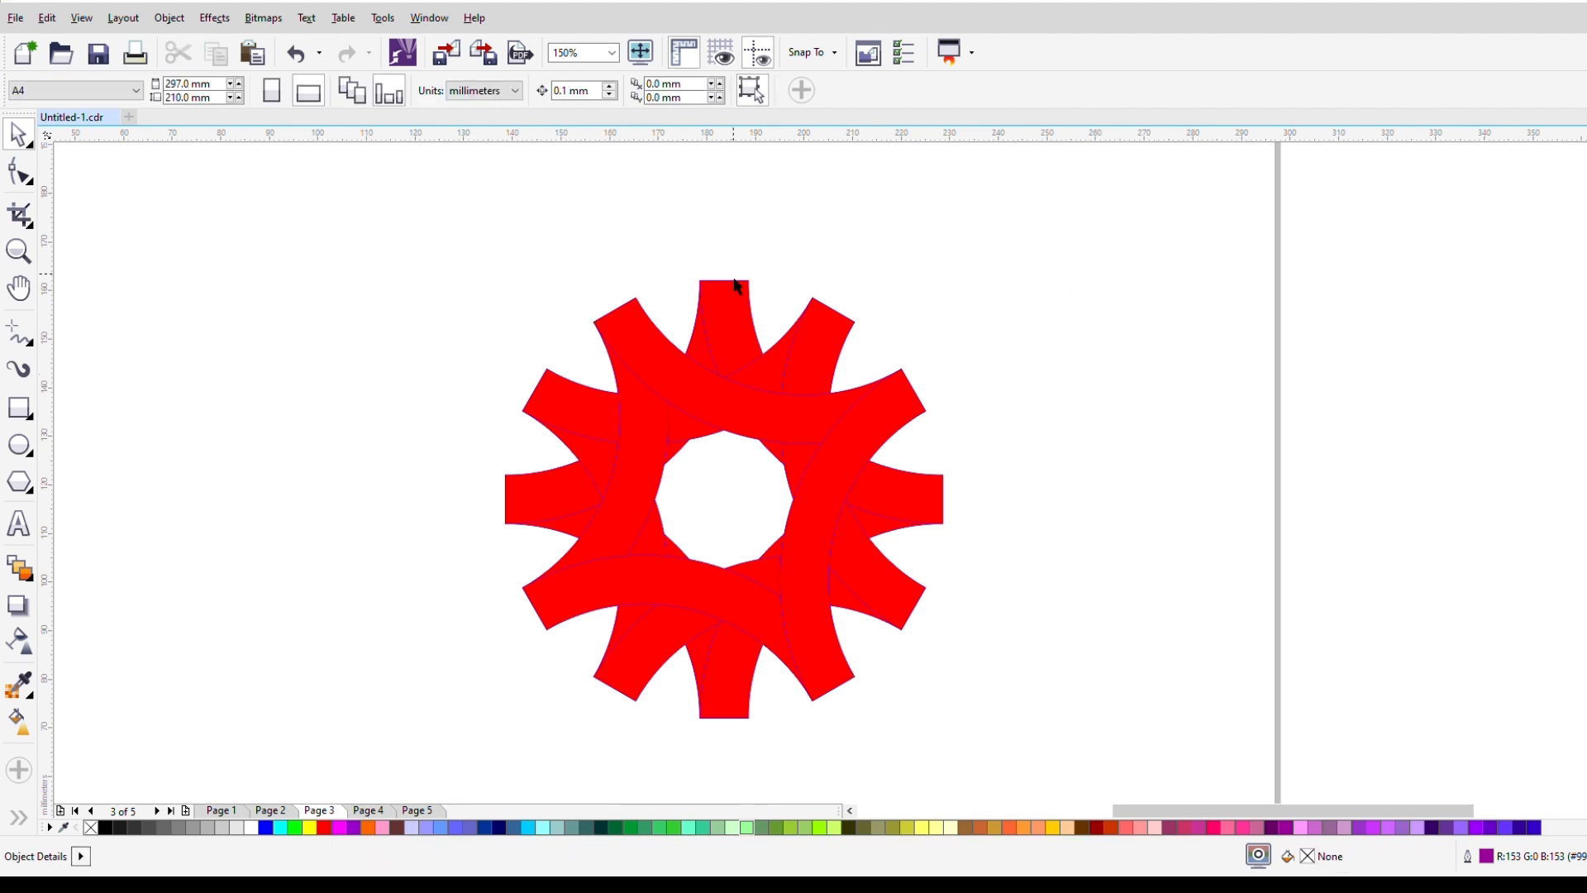
Select all three star groups and remove their fill, leaving only the outlines.
{"action": "left_click_drag", "start_coordinate": [444, 225], "coordinate": [968, 756]}
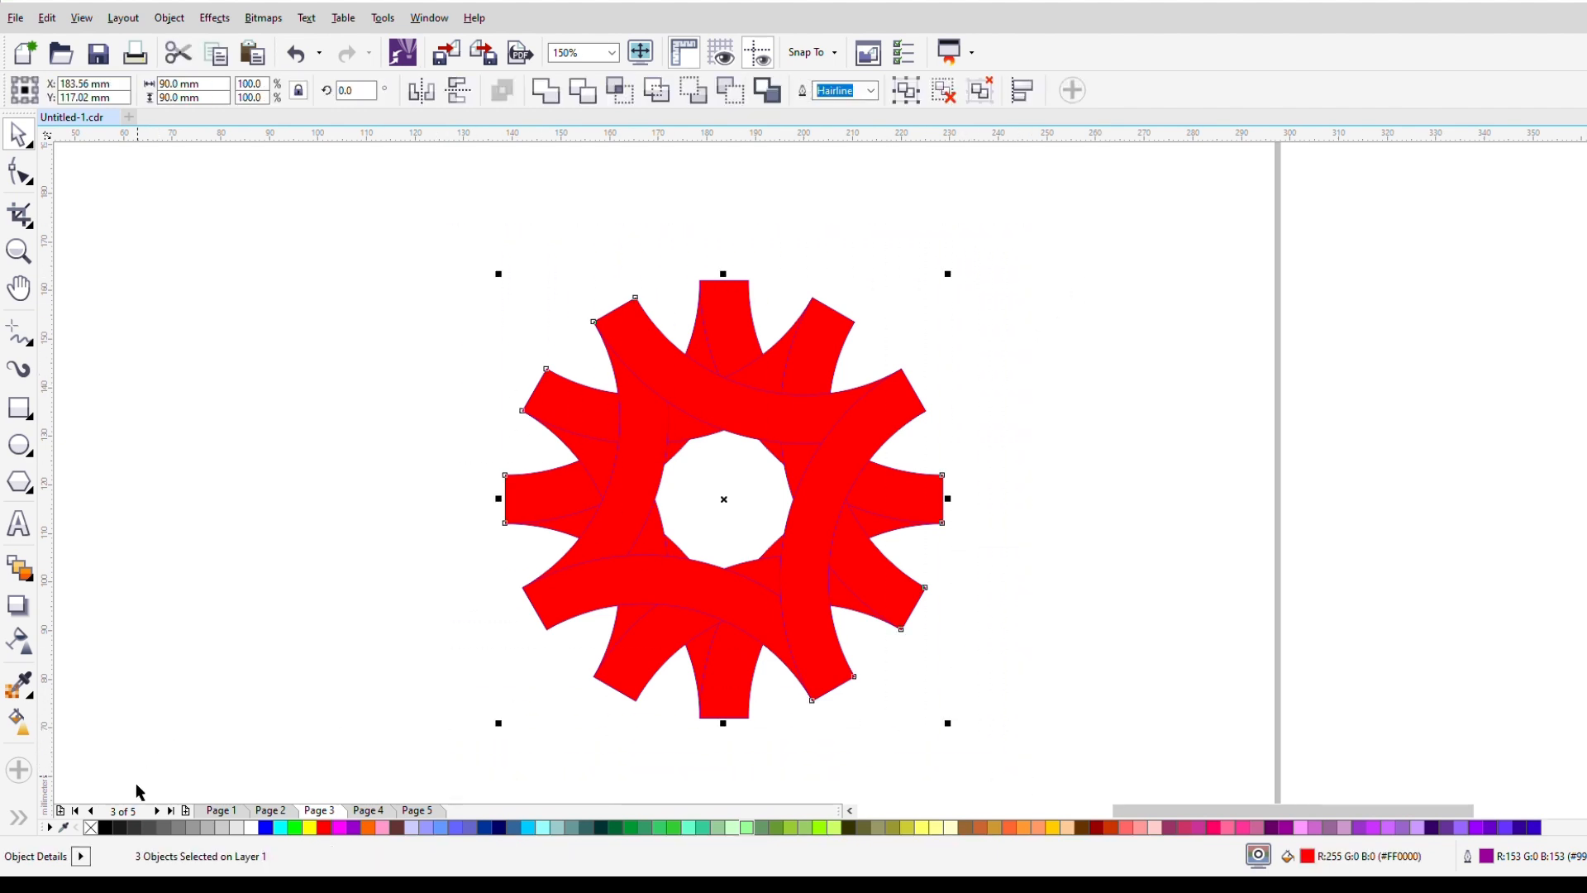
{"action": "left_click", "coordinate": [91, 828]}
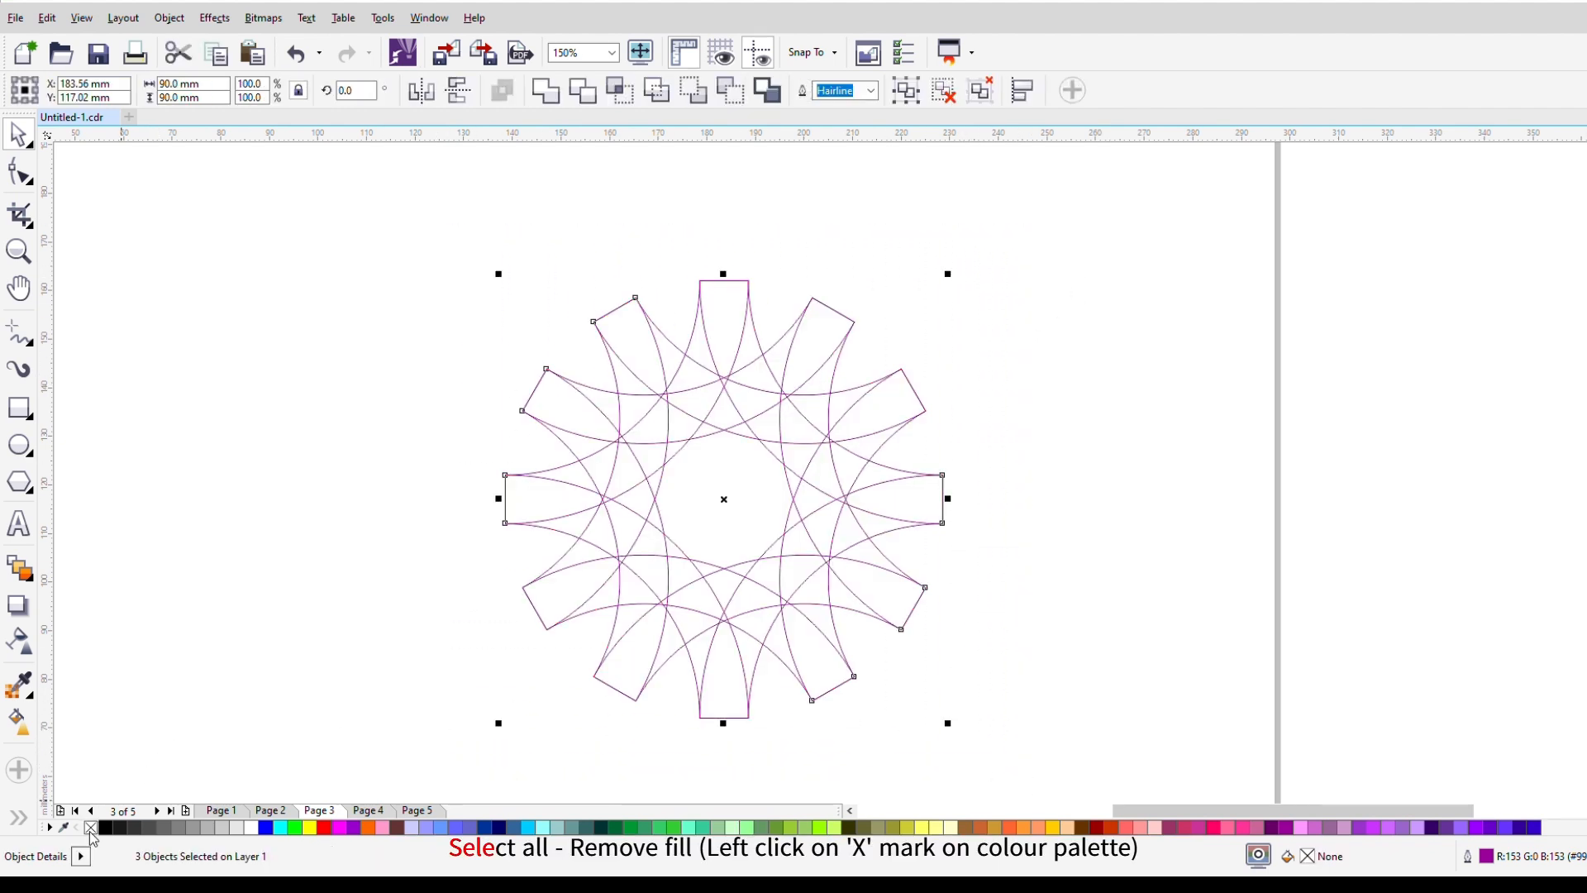
{"action": "left_click", "coordinate": [975, 346]}
Smart-fill the pointed region below the topmost end and the small triangle at its tip with red.
{"action": "scroll", "coordinate": [724, 360], "scroll_direction": "up", "scroll_amount": 2}
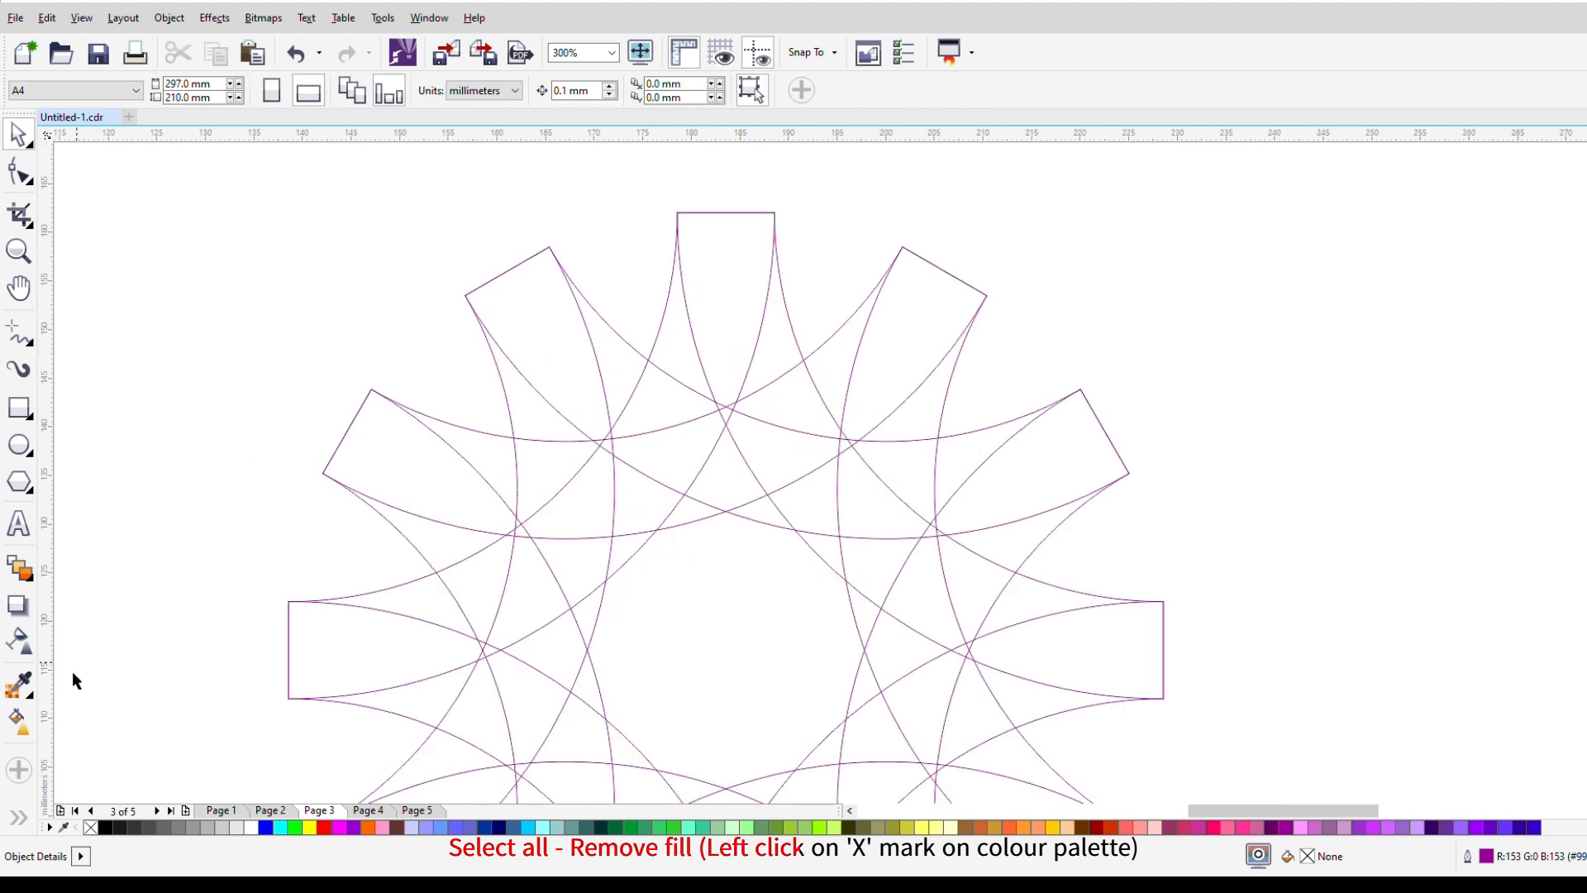
{"action": "left_click", "coordinate": [31, 819]}
{"action": "left_click", "coordinate": [59, 819]}
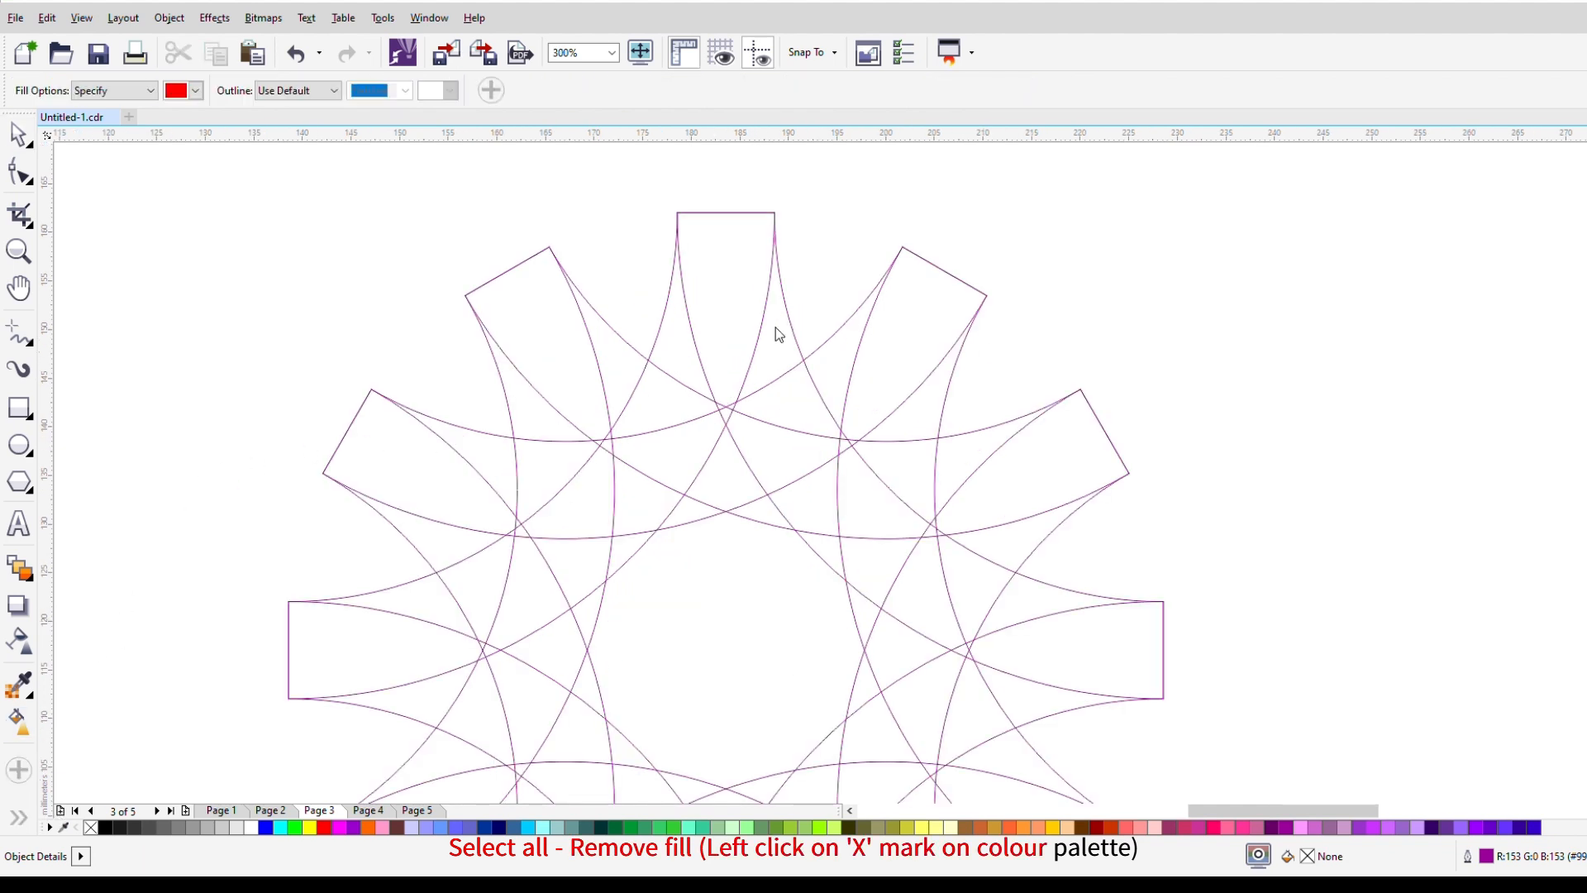
{"action": "key", "text": "space"}
{"action": "key", "text": "space"}
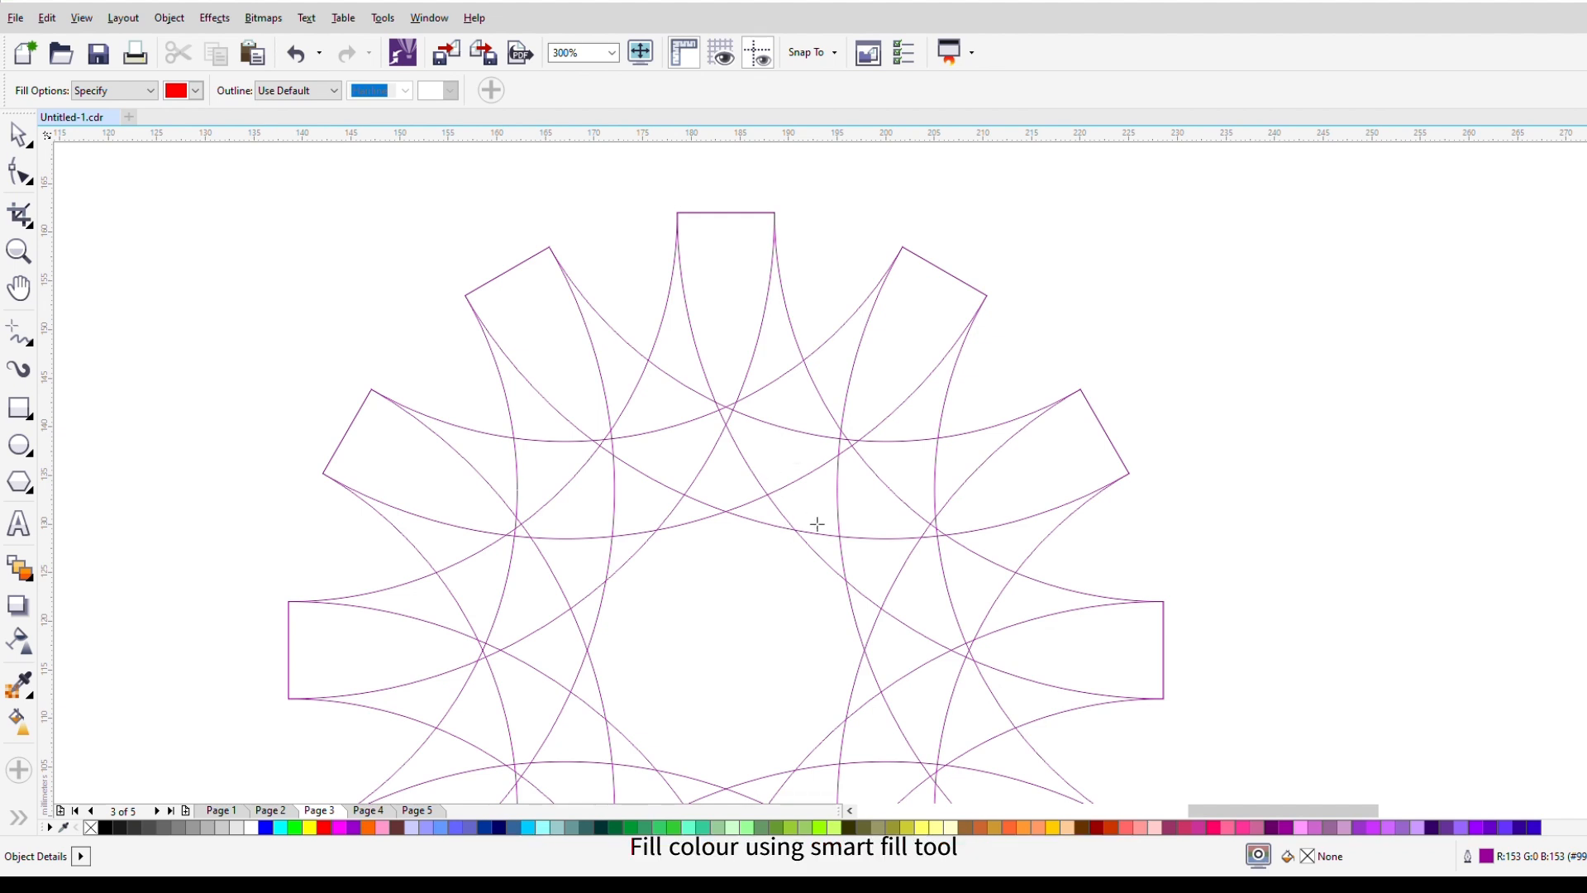
{"action": "left_click", "coordinate": [731, 382]}
{"action": "scroll", "coordinate": [733, 384], "scroll_direction": "up", "scroll_amount": 2}
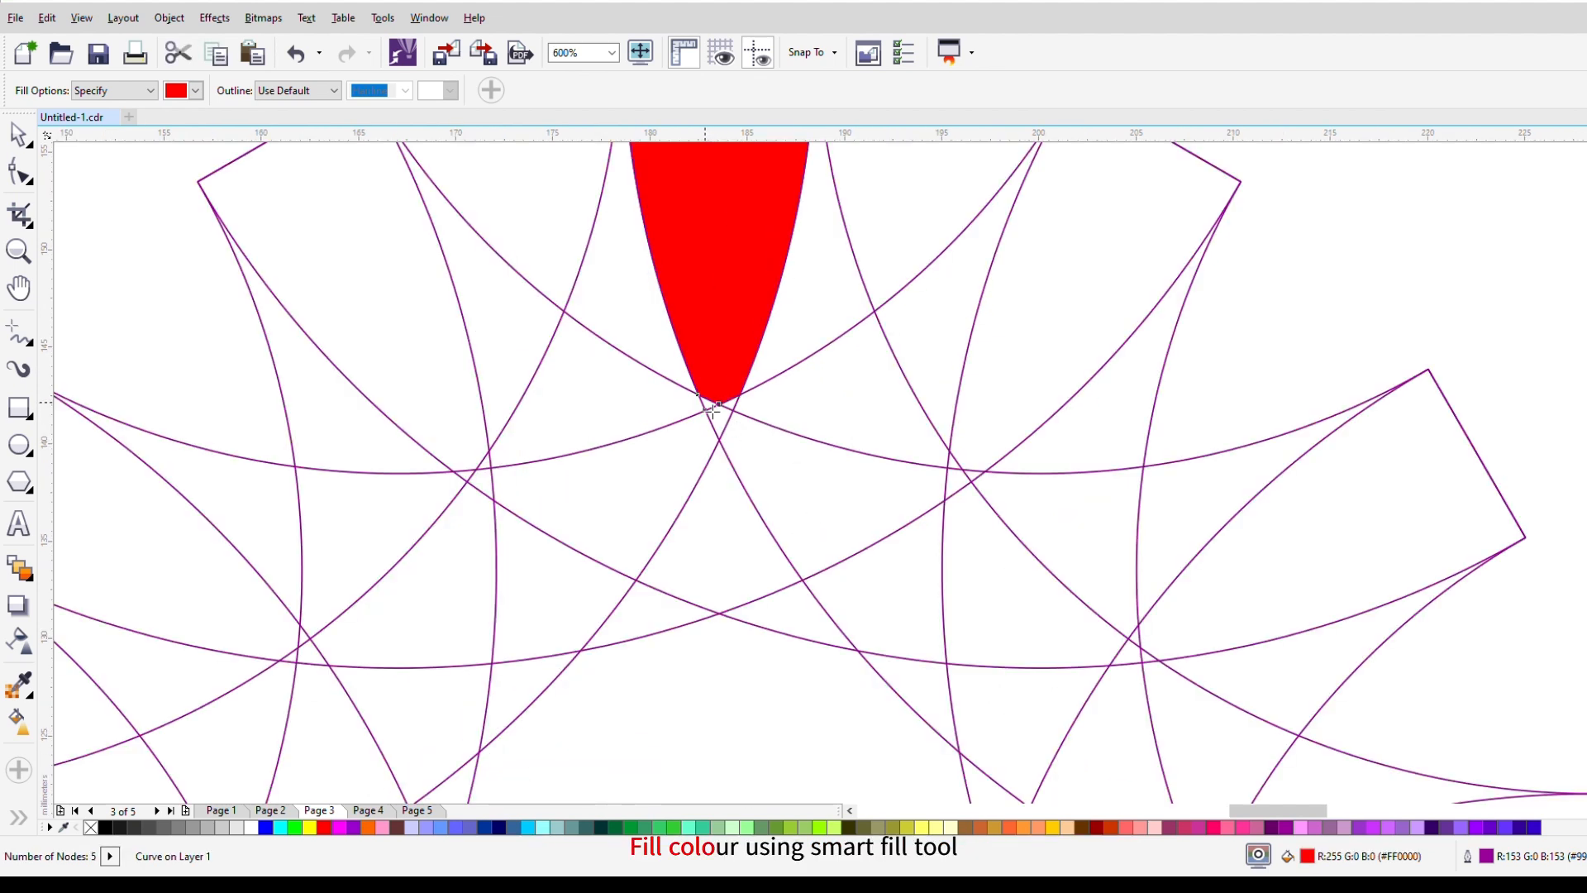
{"action": "left_click", "coordinate": [720, 420]}
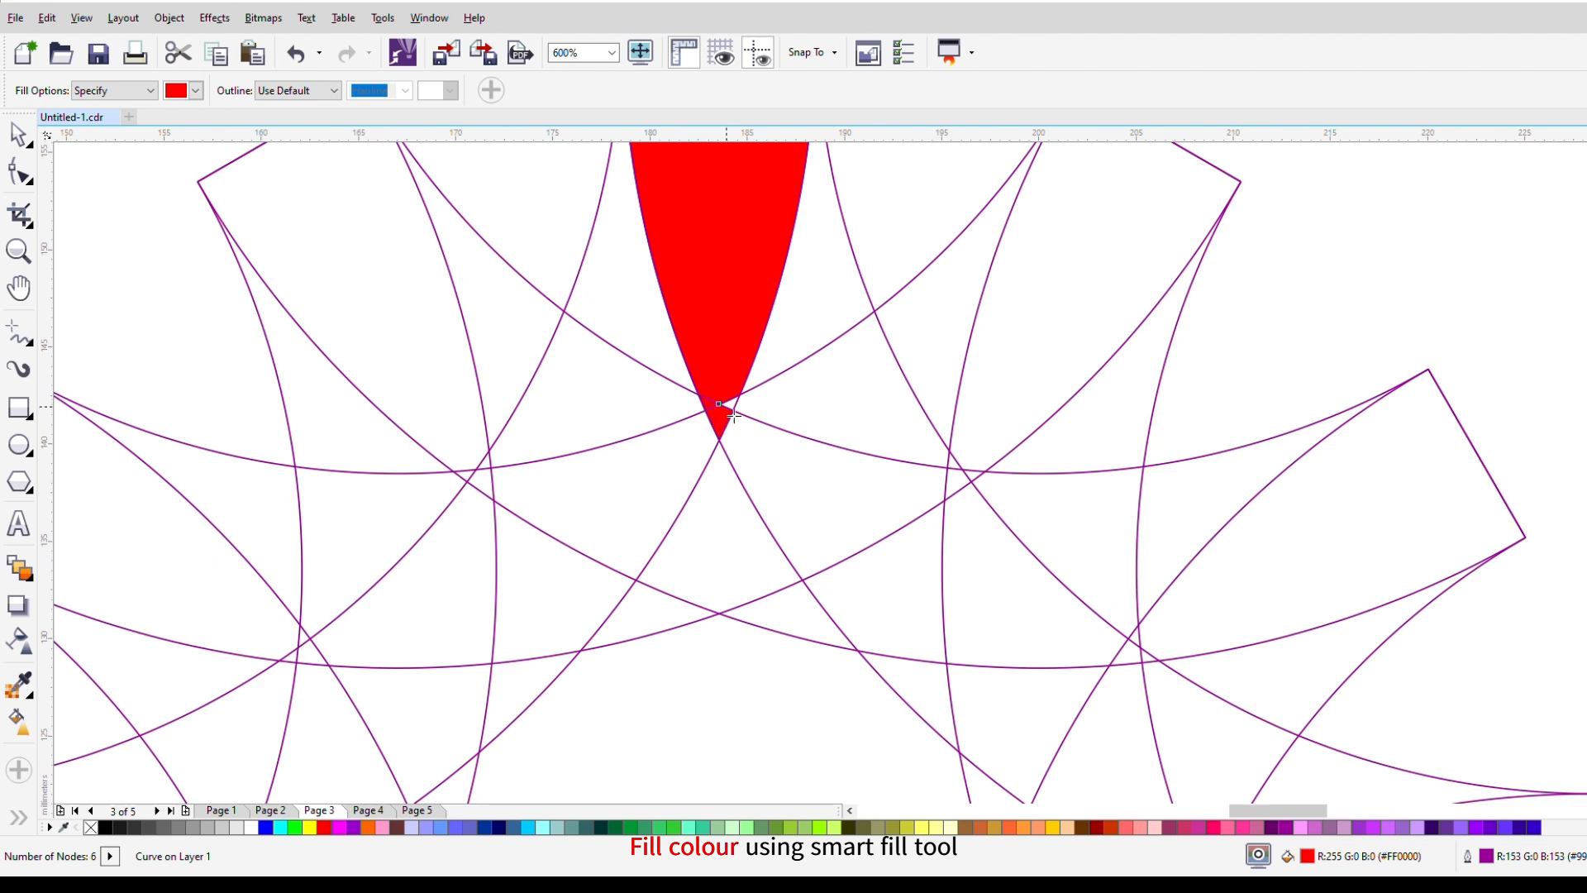
Smart-fill the remaining regions of the curved band with red, from its topmost end down to the pointed tip near the centre.
{"action": "left_click", "coordinate": [801, 348]}
{"action": "left_click", "coordinate": [829, 398]}
{"action": "left_click", "coordinate": [791, 465]}
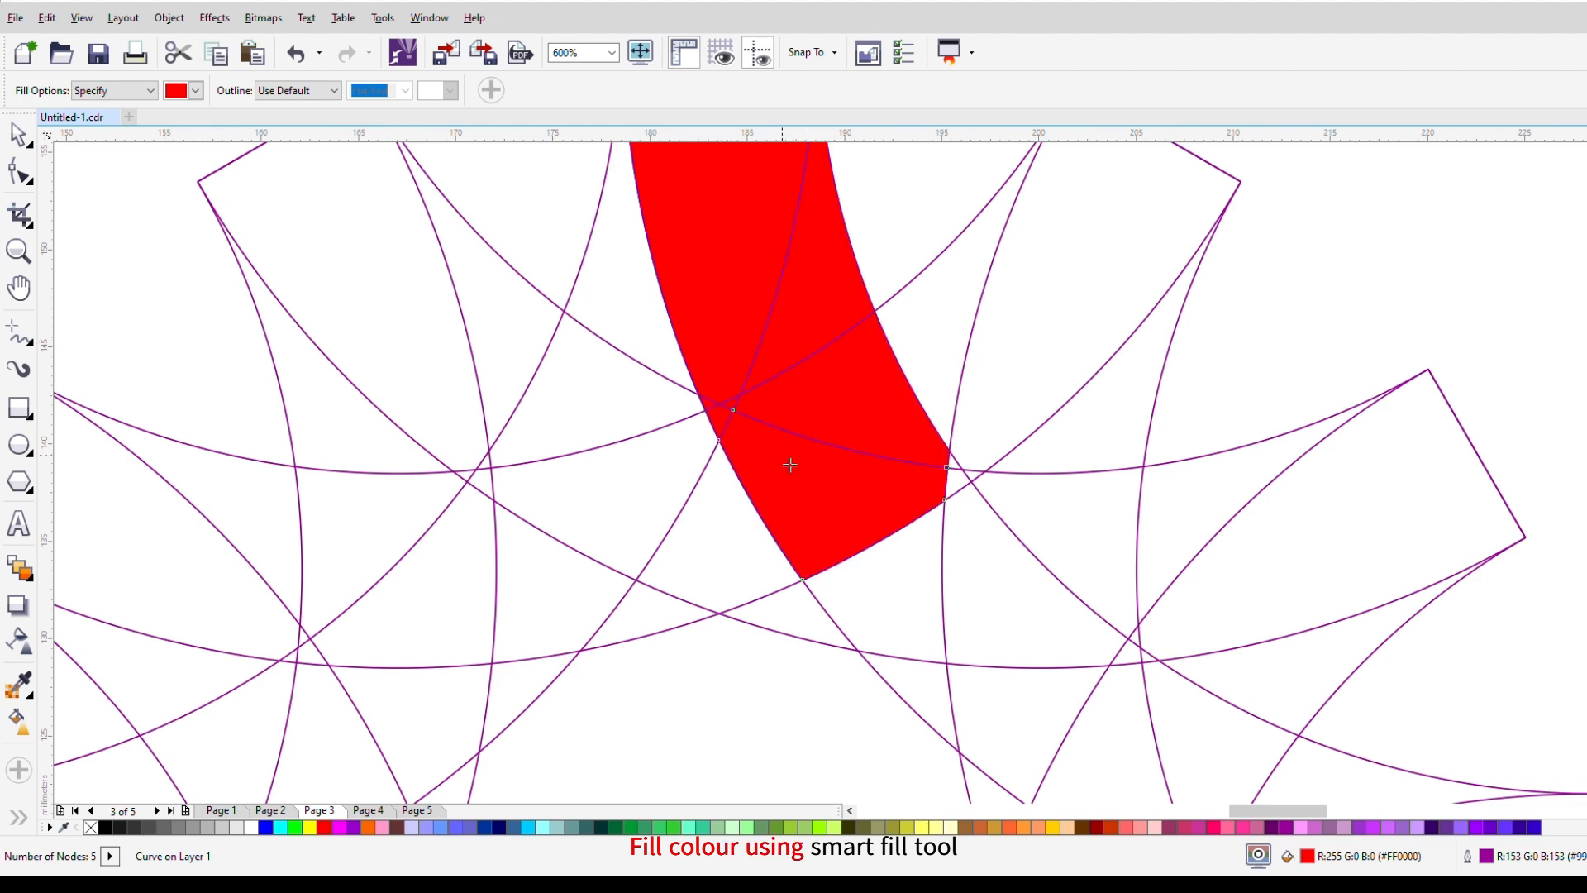
{"action": "scroll", "coordinate": [844, 481], "scroll_direction": "down", "scroll_amount": 2}
{"action": "scroll", "coordinate": [882, 552], "scroll_direction": "up", "scroll_amount": 2}
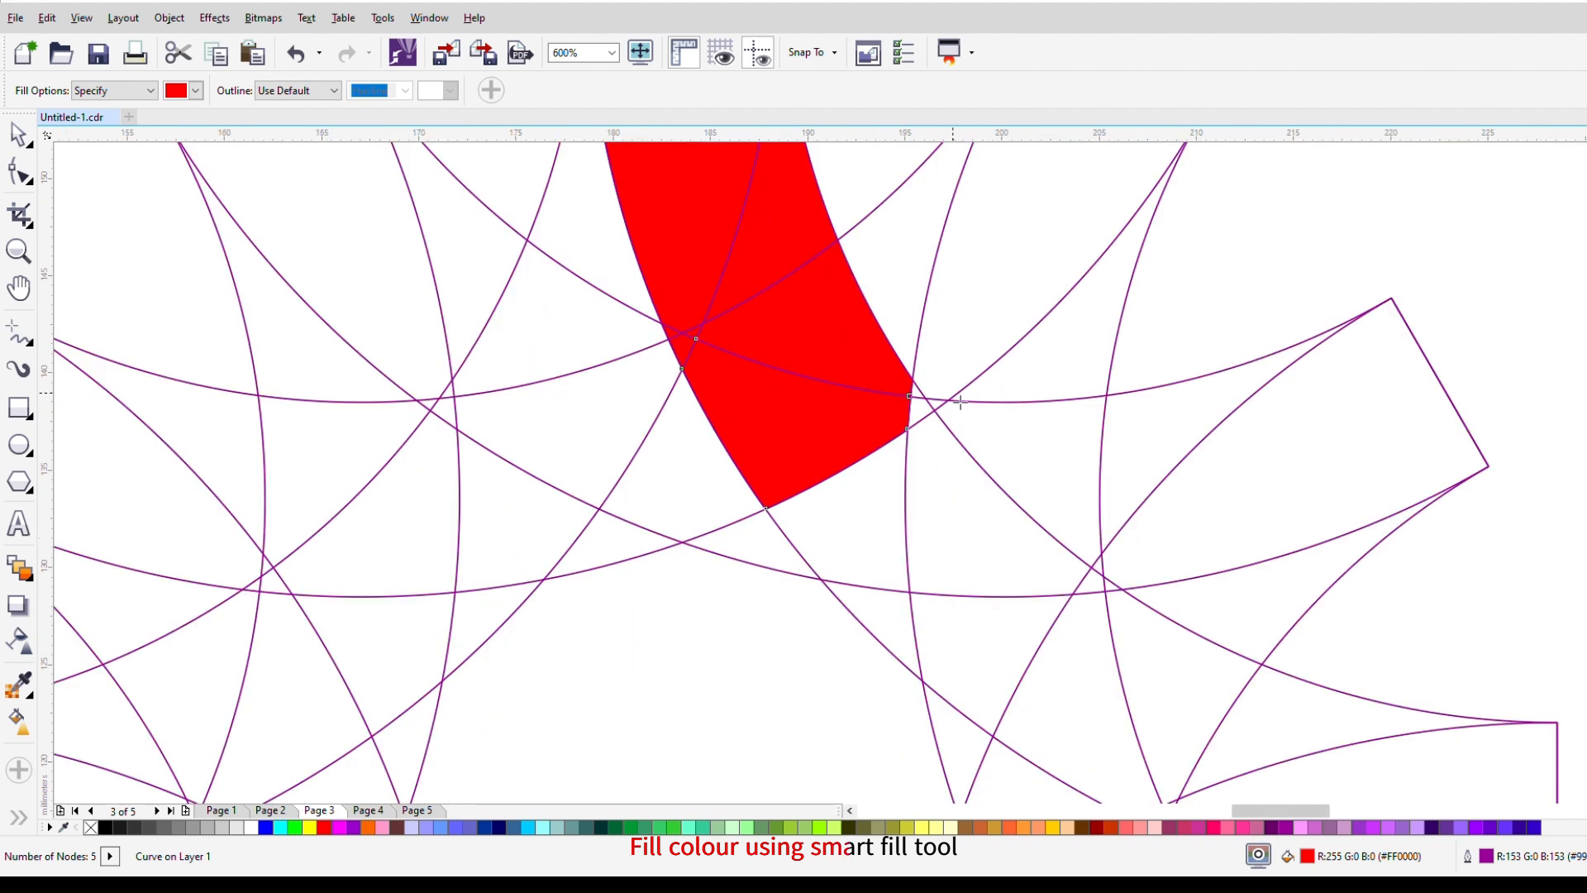
{"action": "left_click", "coordinate": [873, 517]}
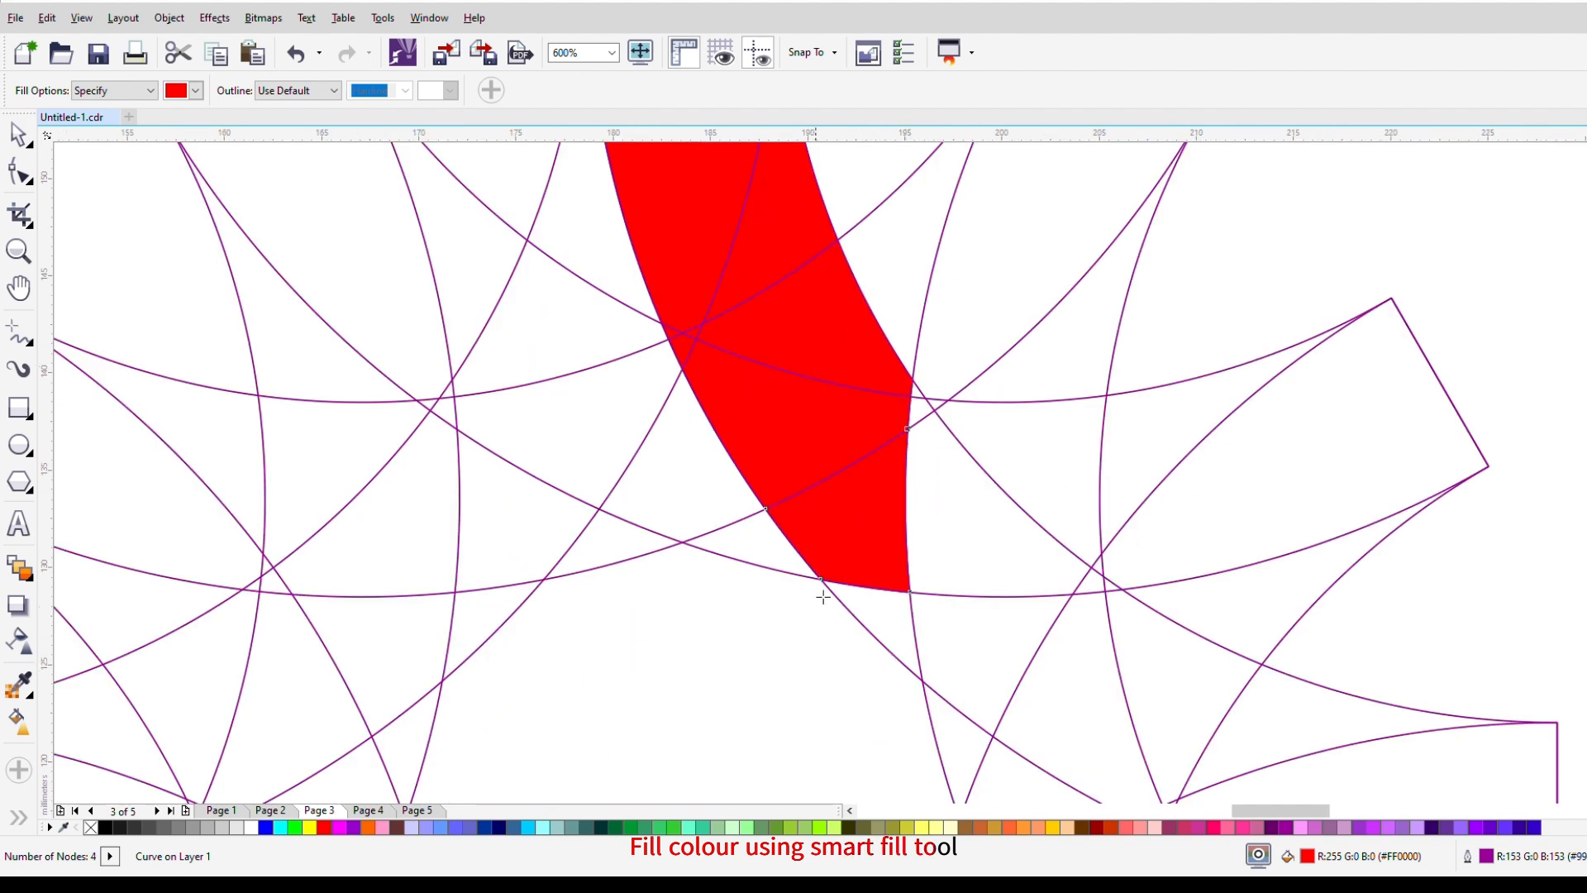
{"action": "left_click", "coordinate": [894, 633]}
{"action": "scroll", "coordinate": [860, 386], "scroll_direction": "down", "scroll_amount": 2}
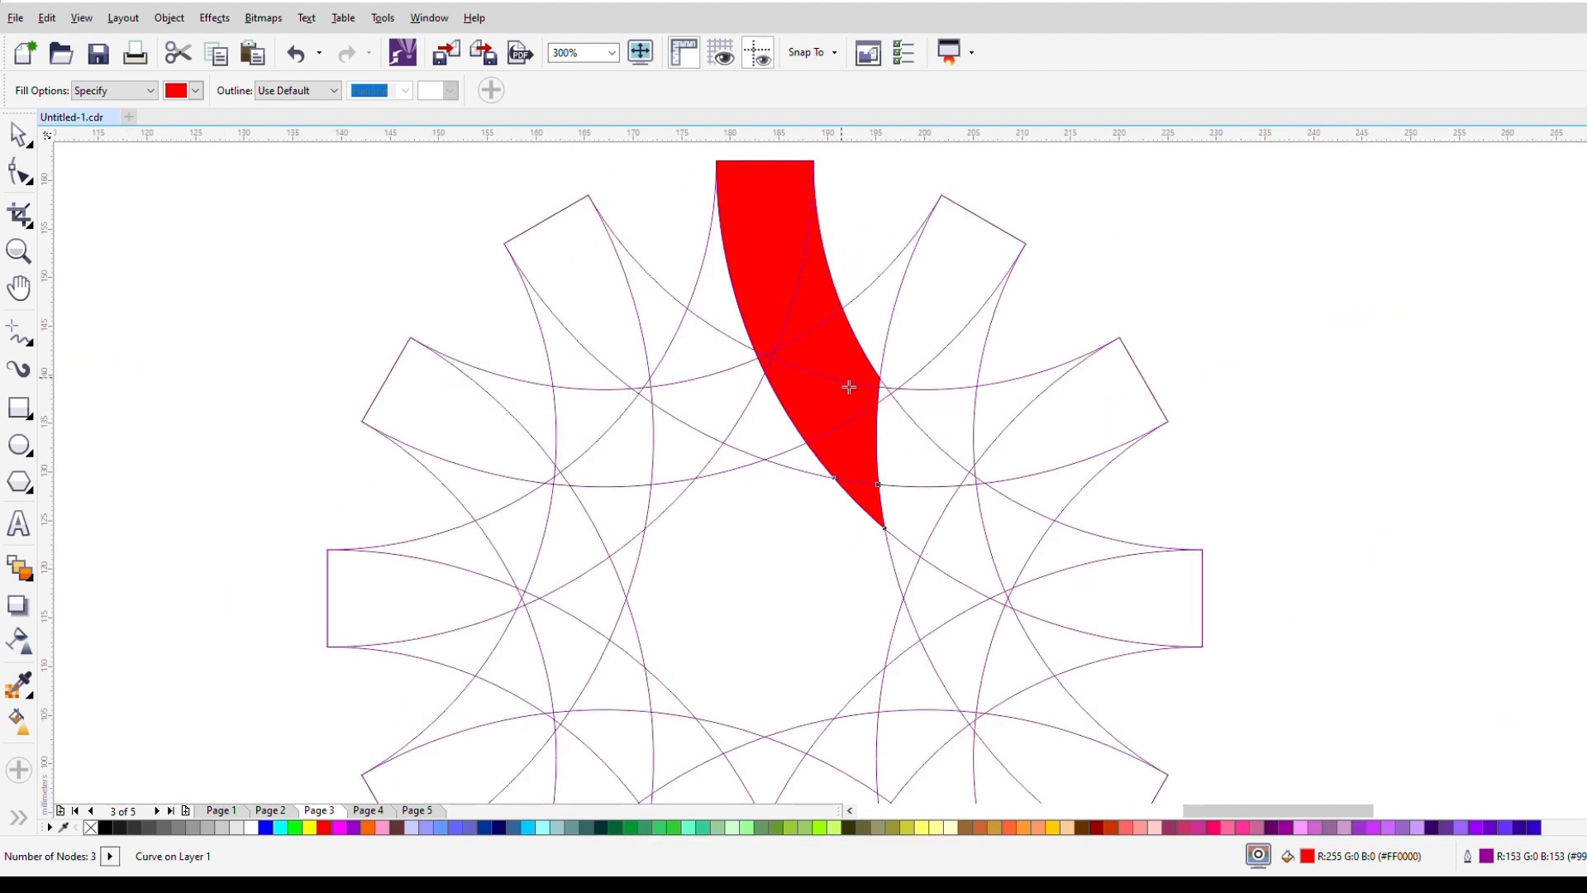
Select all the red smart-filled pieces of the curved band and weld them into a single shape.
{"action": "left_click", "coordinate": [18, 134]}
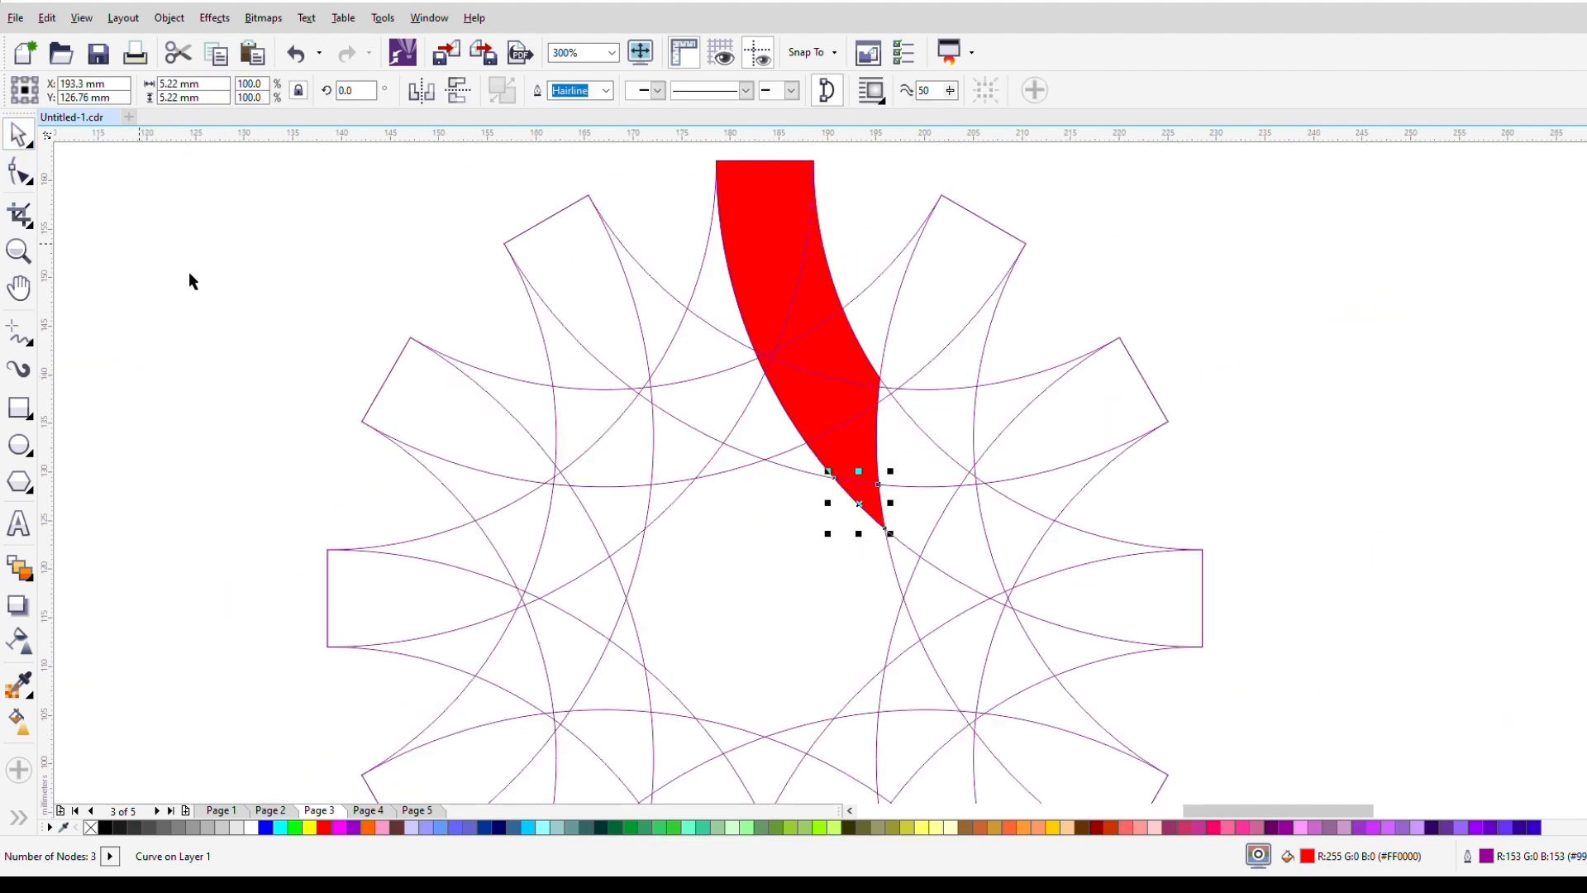
{"action": "scroll", "coordinate": [667, 429], "scroll_direction": "down", "scroll_amount": 2}
{"action": "left_click_drag", "start_coordinate": [665, 263], "coordinate": [787, 473]}
{"action": "left_click_drag", "start_coordinate": [746, 382], "coordinate": [907, 305]}
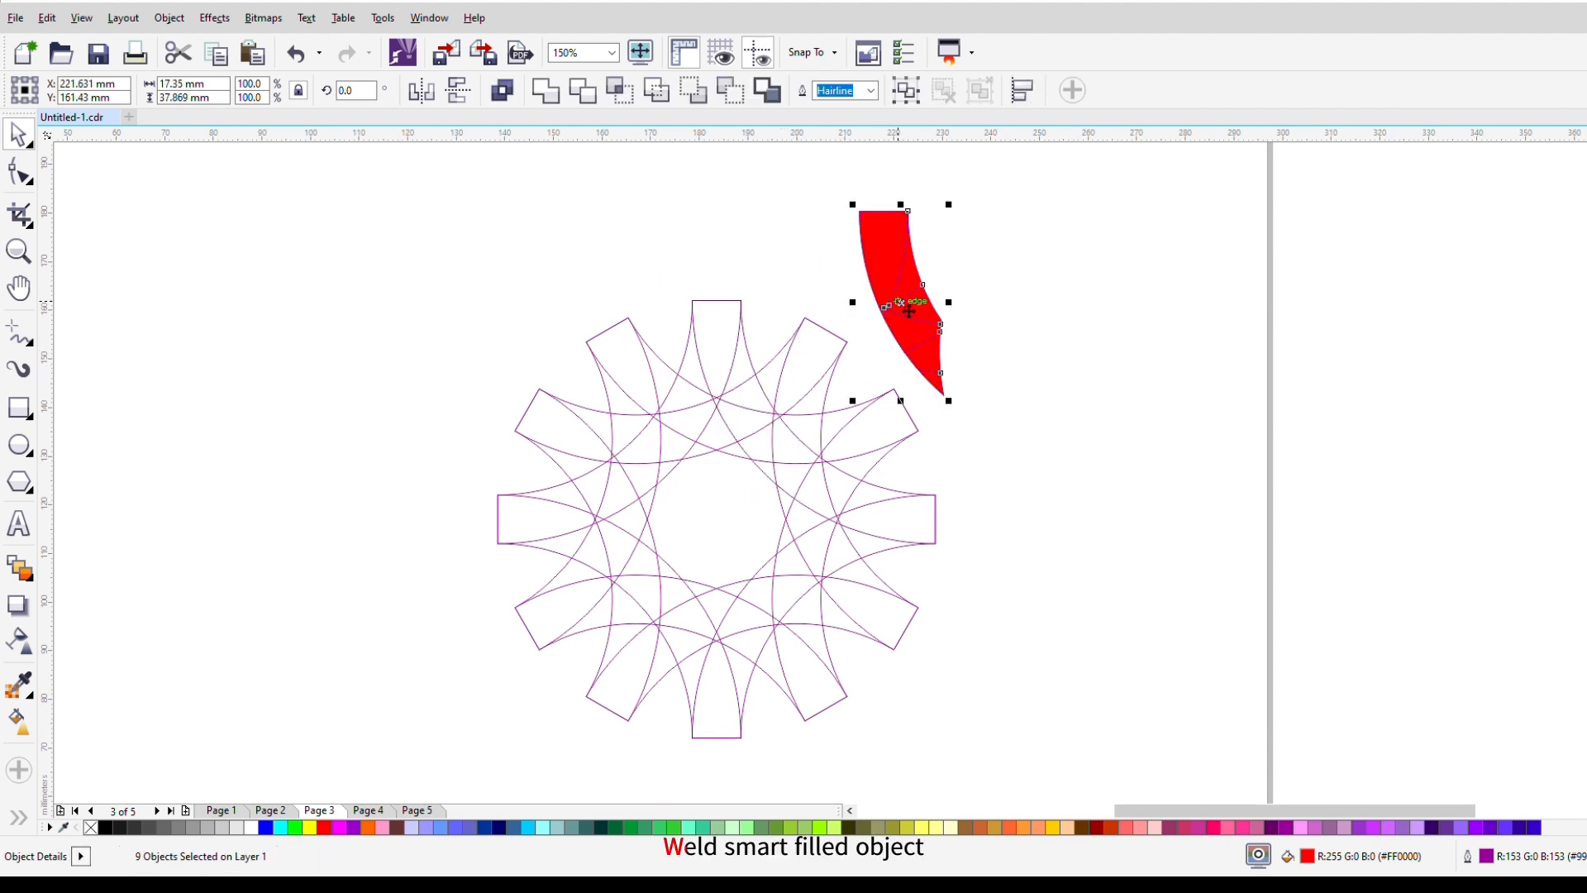
{"action": "key", "text": "ctrl+z"}
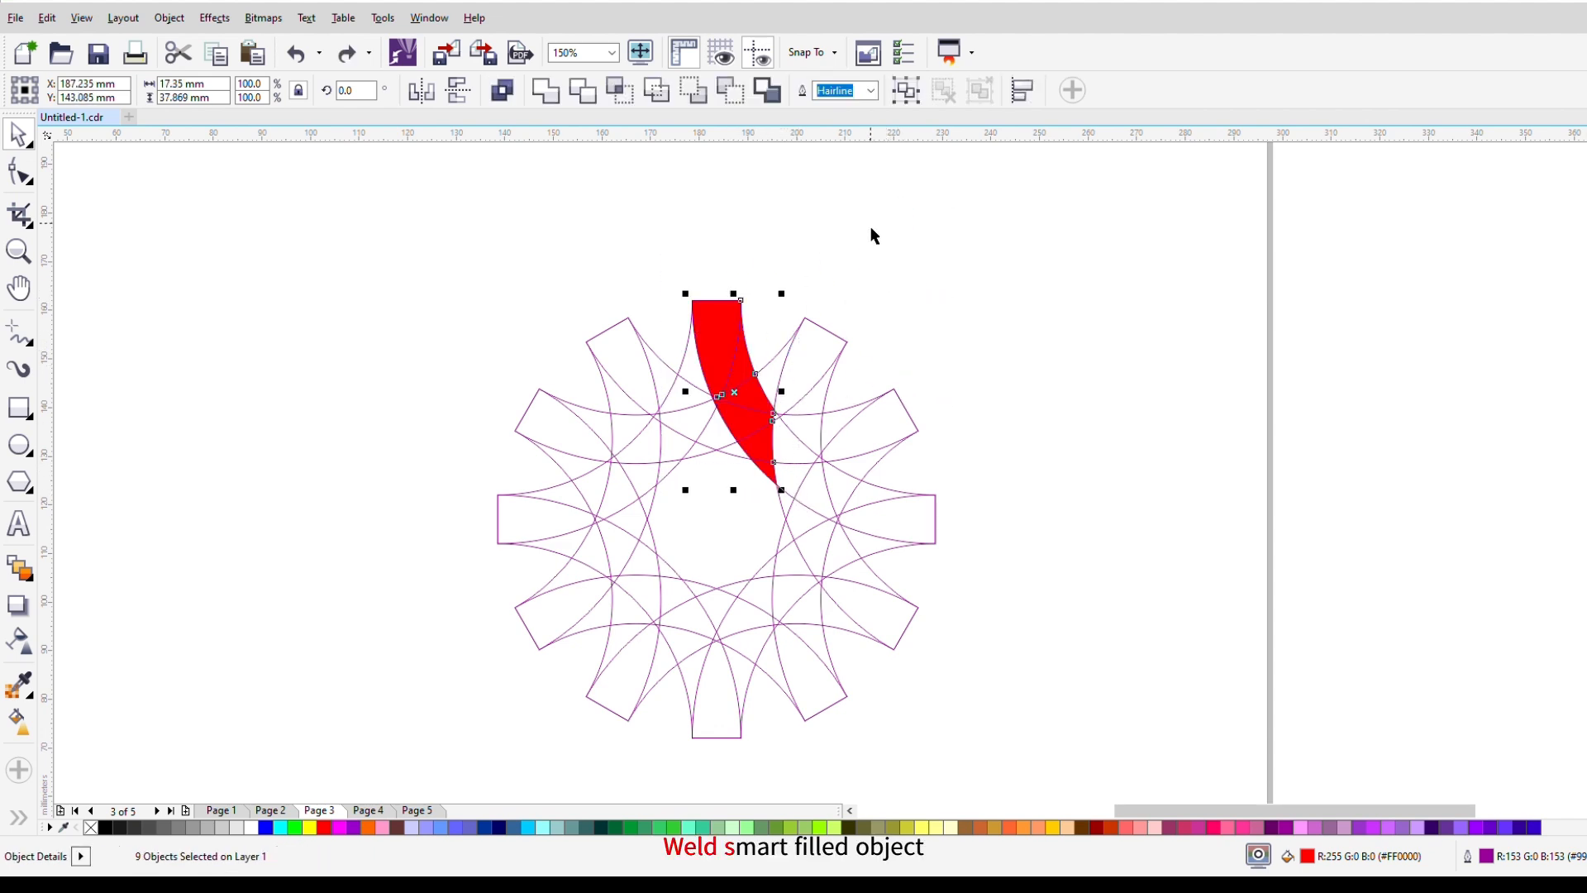
{"action": "left_click", "coordinate": [544, 93]}
{"action": "left_click", "coordinate": [976, 357]}
{"action": "scroll", "coordinate": [693, 391], "scroll_direction": "up", "scroll_amount": 2}
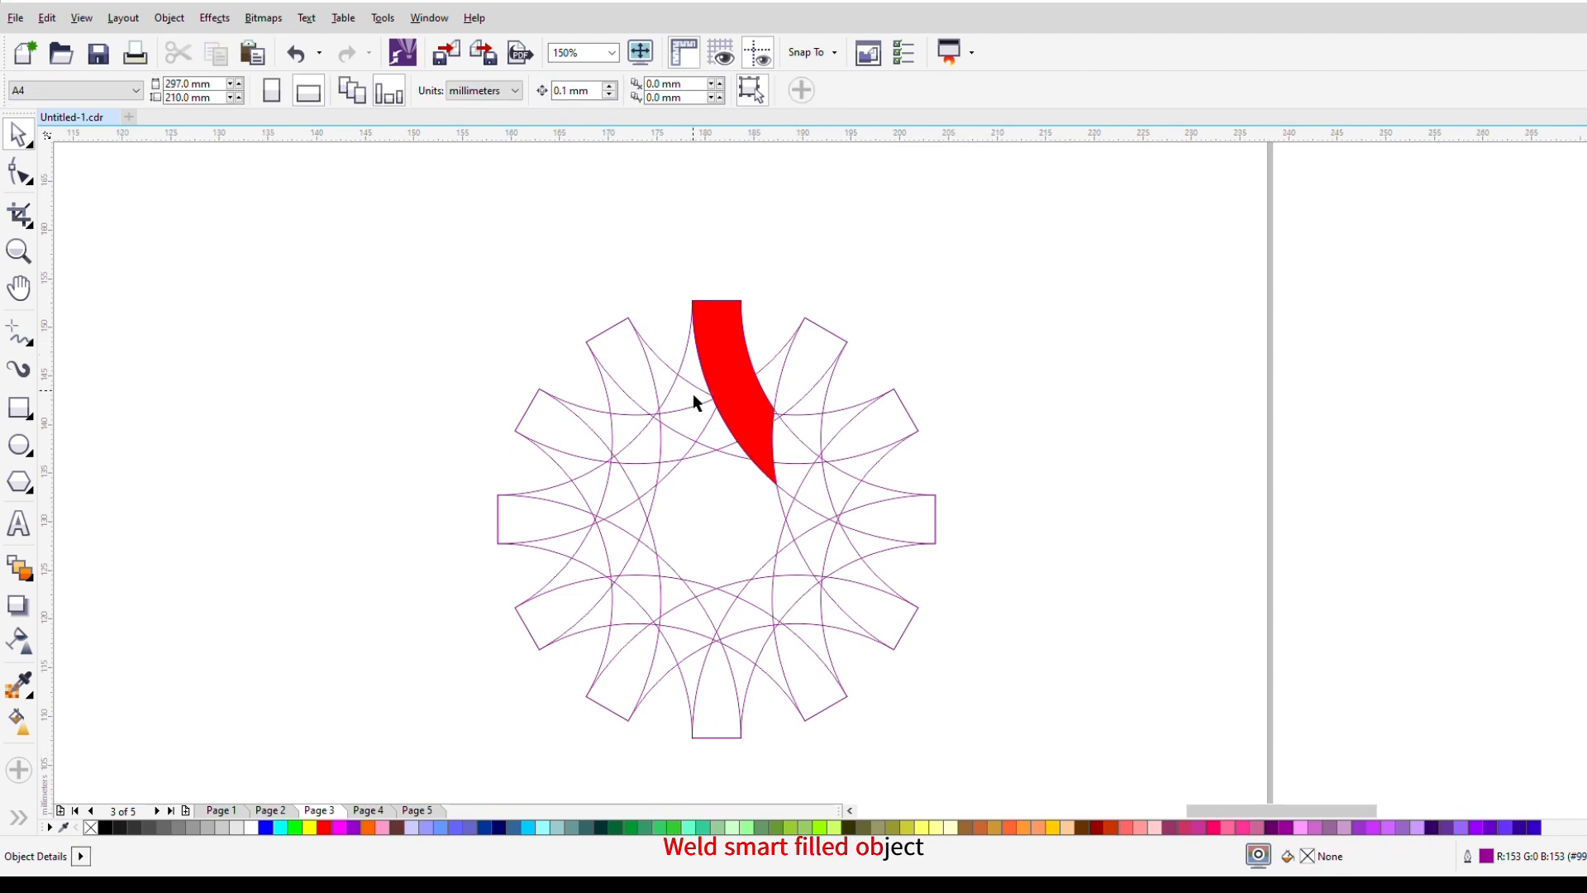
Smart-fill the small piece behind the welded band's upper end and the twelve-sided central region with red.
{"action": "key", "text": "space"}
{"action": "left_click", "coordinate": [719, 341]}
{"action": "scroll", "coordinate": [712, 400], "scroll_direction": "down", "scroll_amount": 1}
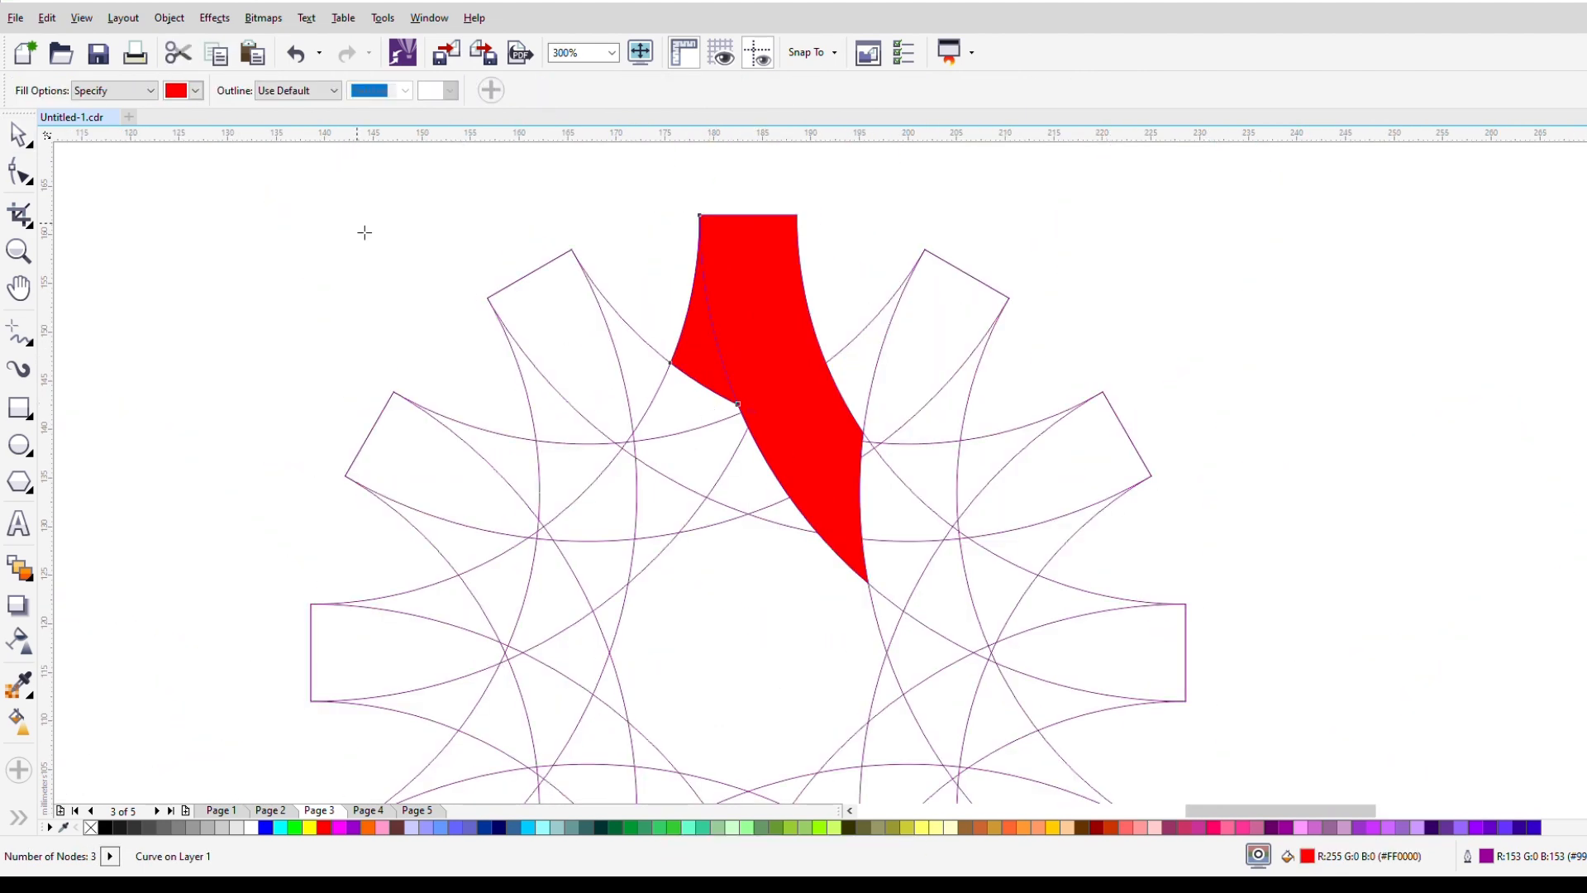
{"action": "left_click", "coordinate": [19, 135]}
{"action": "scroll", "coordinate": [538, 326], "scroll_direction": "down", "scroll_amount": 1}
{"action": "key", "text": "space"}
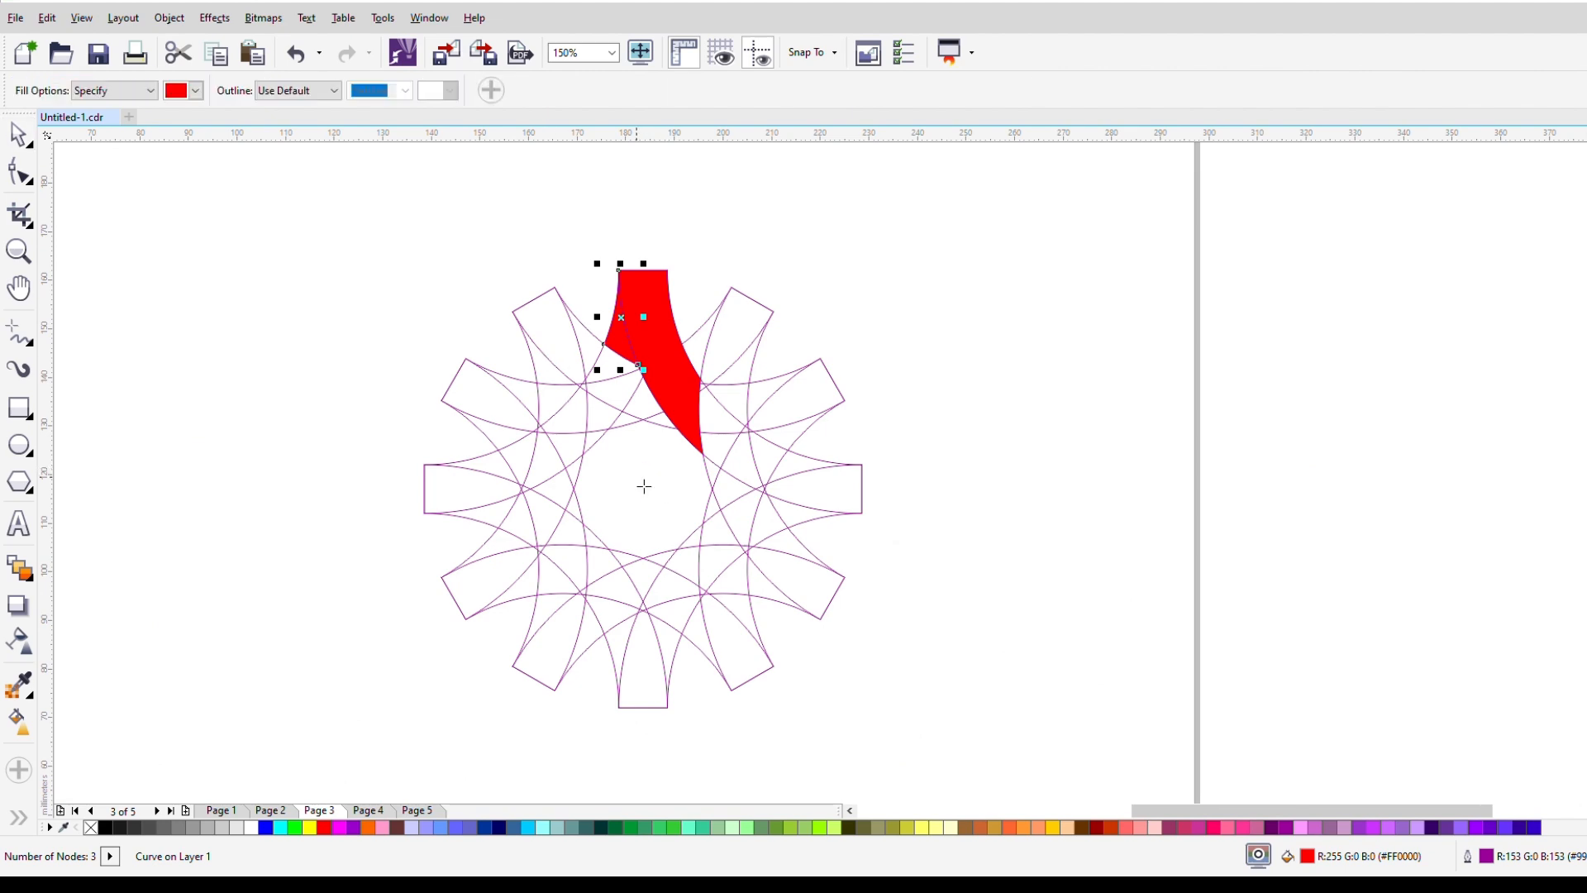
{"action": "left_click", "coordinate": [644, 487]}
{"action": "key", "text": "space"}
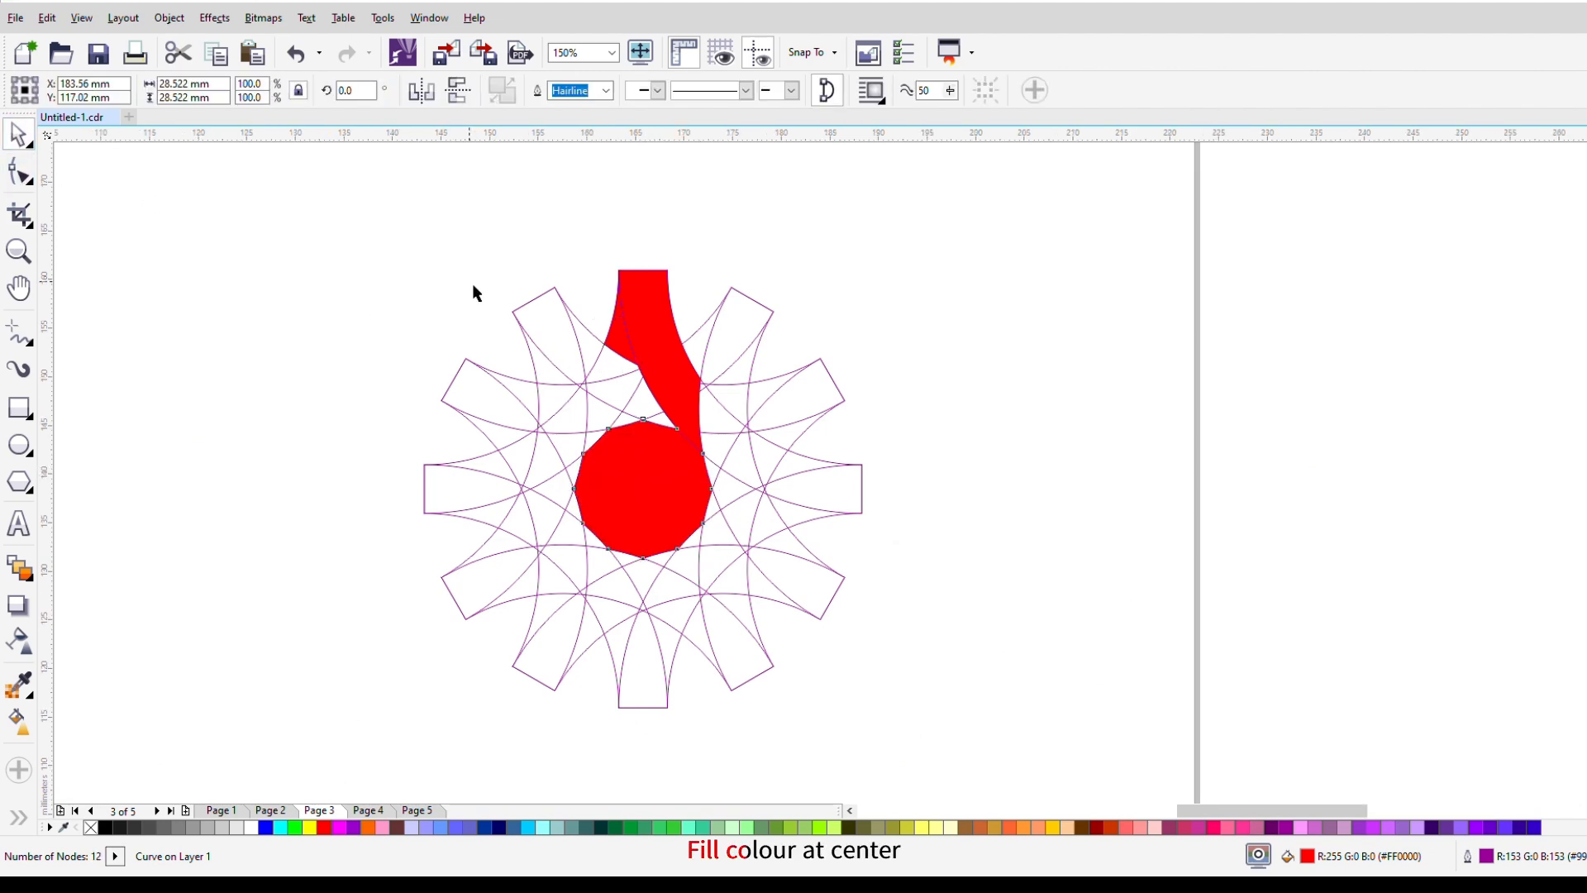
Apply a linear fountain fill to the small piece beside the band, running from black at its upper tip to cyan below.
{"action": "scroll", "coordinate": [472, 285], "scroll_direction": "up", "scroll_amount": 2}
{"action": "scroll", "coordinate": [796, 452], "scroll_direction": "down", "scroll_amount": 2}
{"action": "scroll", "coordinate": [920, 458], "scroll_direction": "up", "scroll_amount": 1}
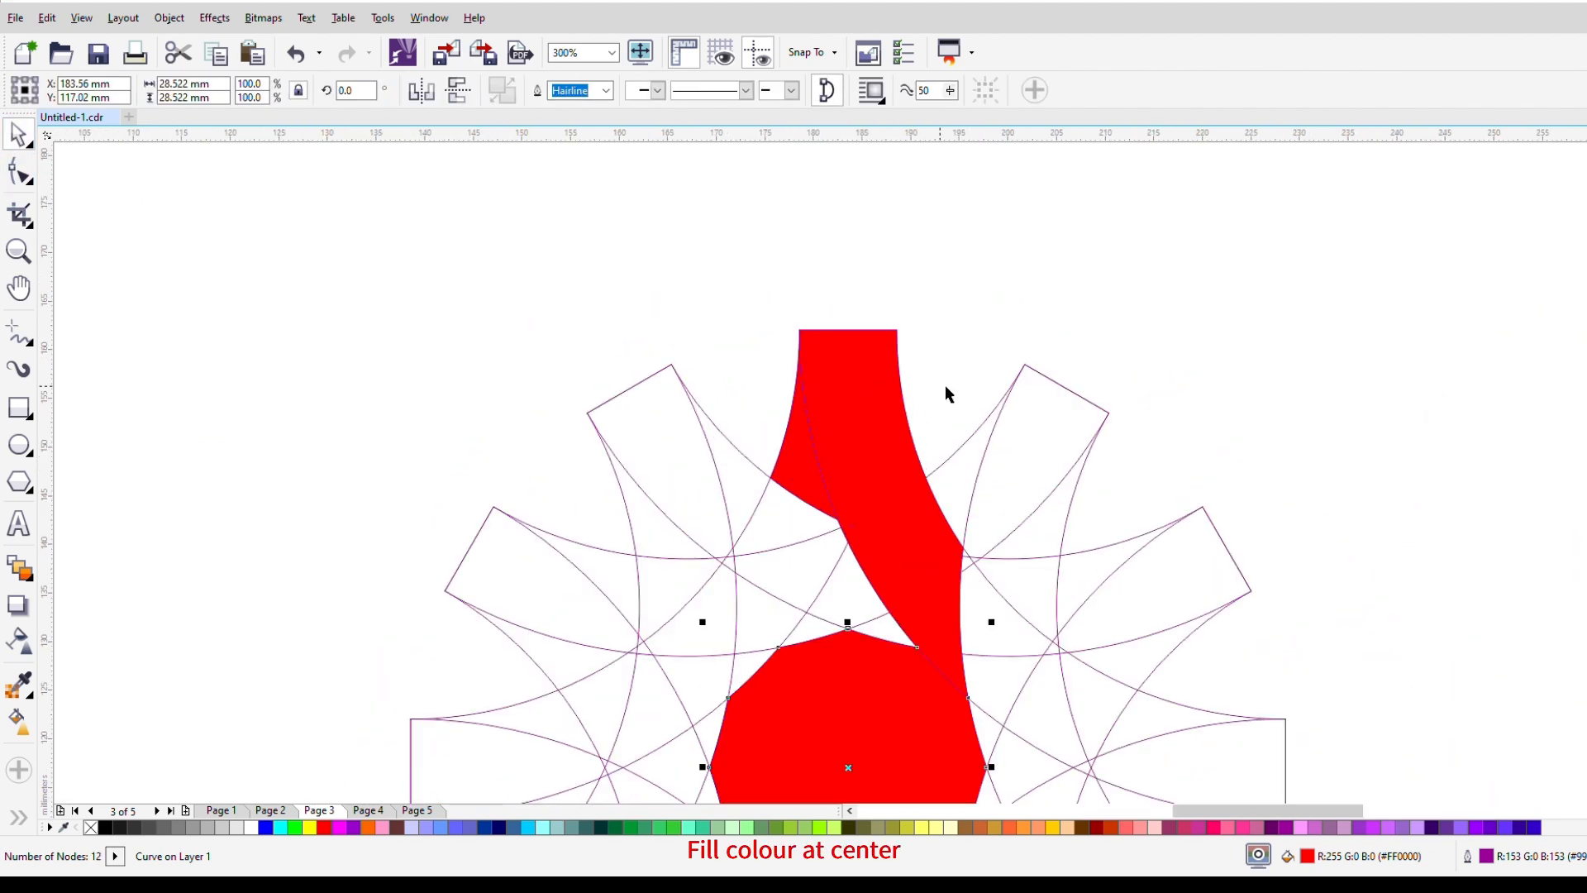
{"action": "left_click", "coordinate": [791, 473]}
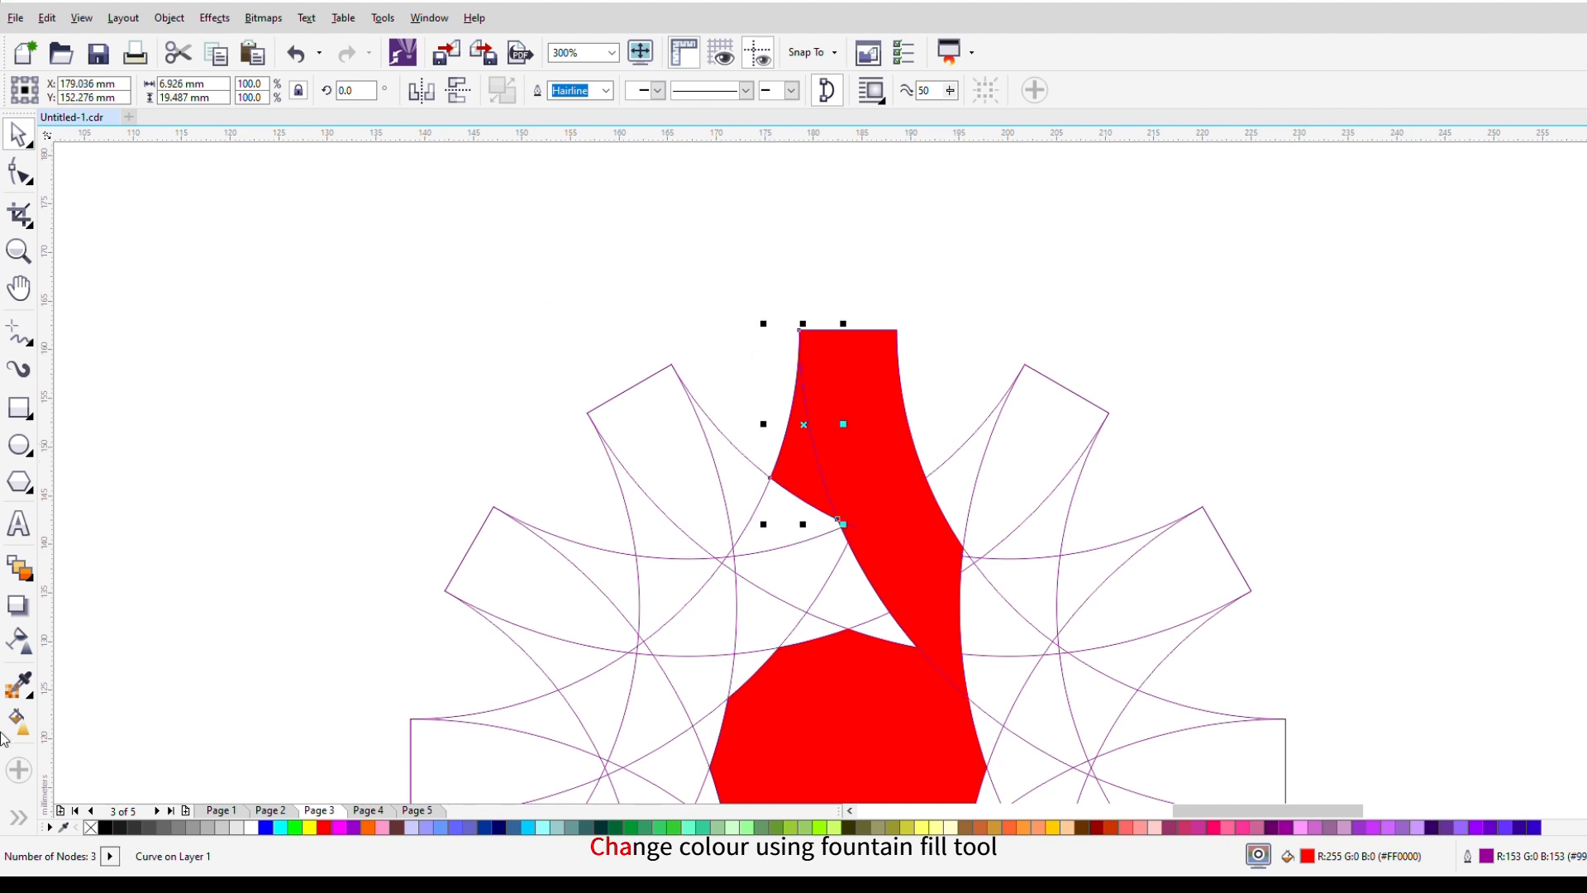
{"action": "left_click", "coordinate": [20, 728]}
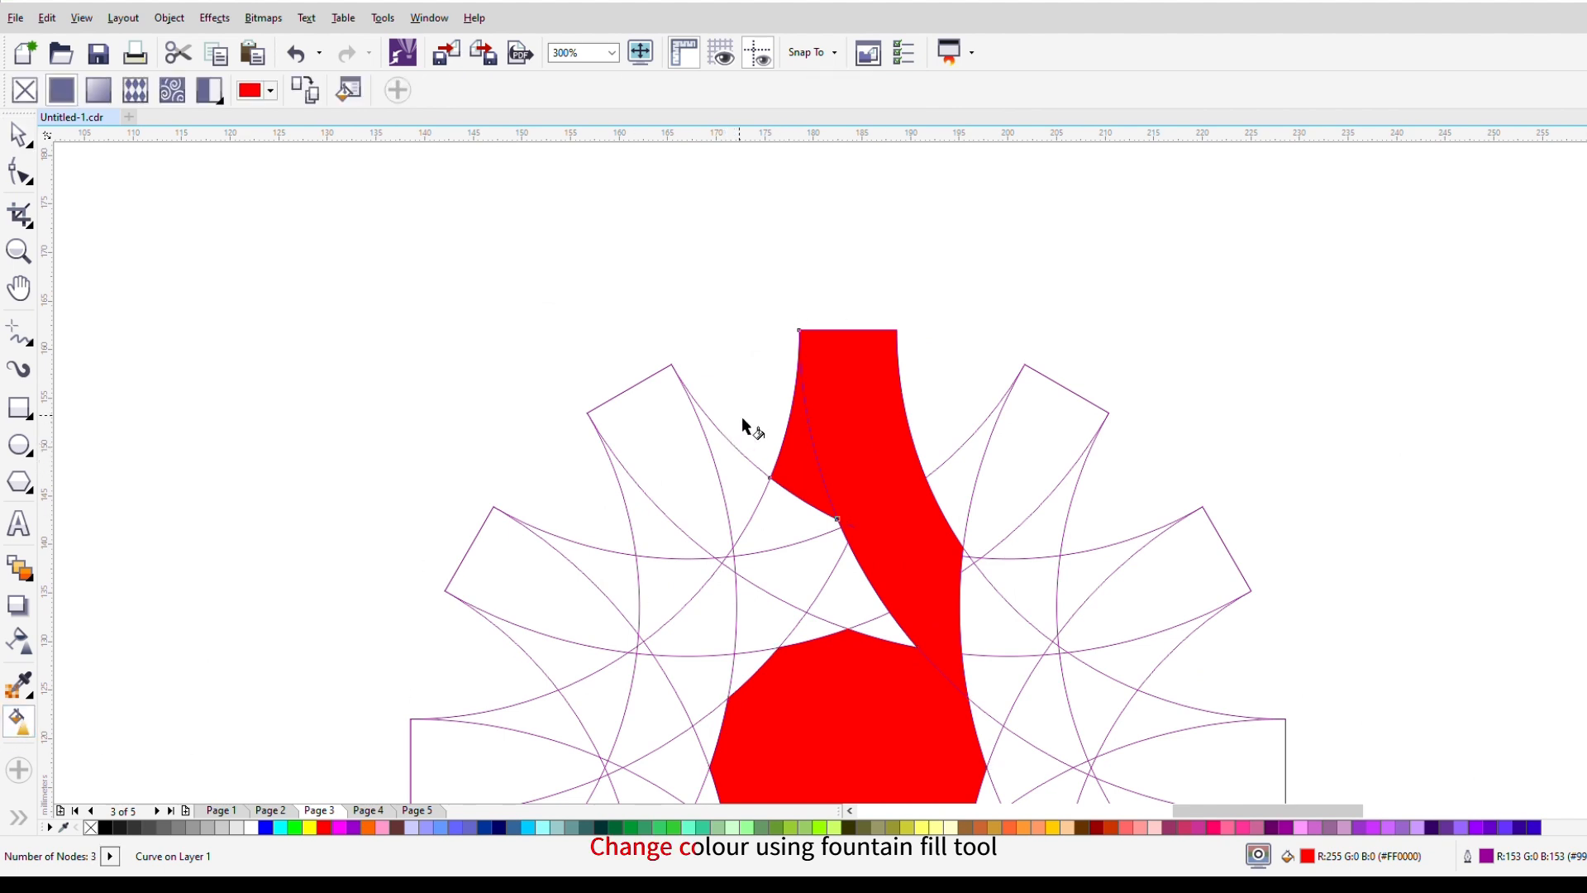
{"action": "left_click_drag", "start_coordinate": [799, 329], "coordinate": [800, 488]}
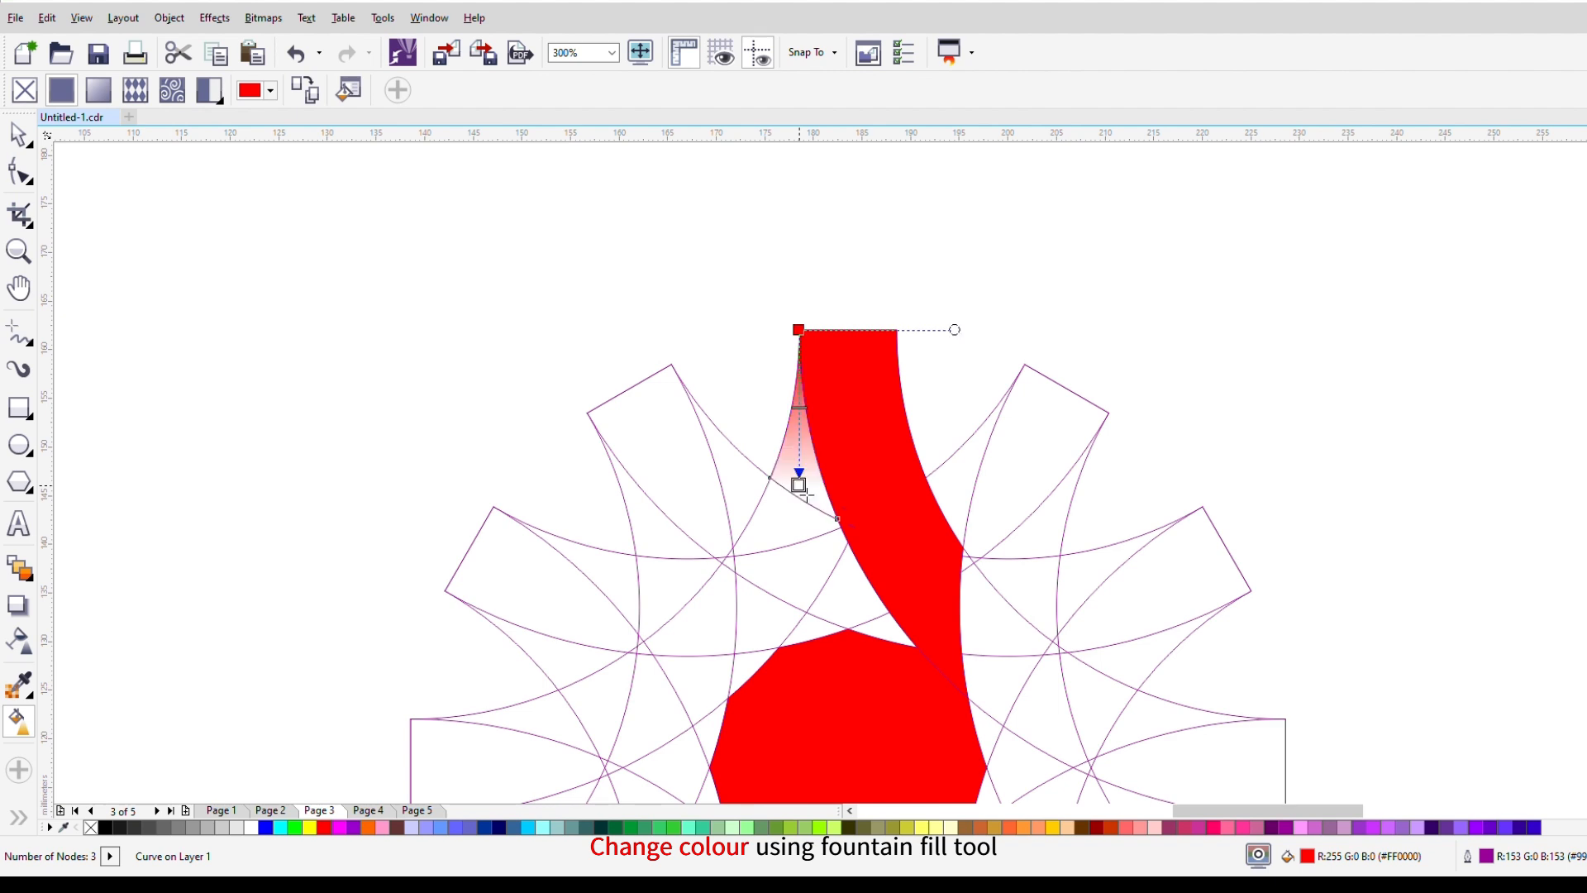
{"action": "left_click", "coordinate": [281, 827]}
{"action": "left_click", "coordinate": [800, 330]}
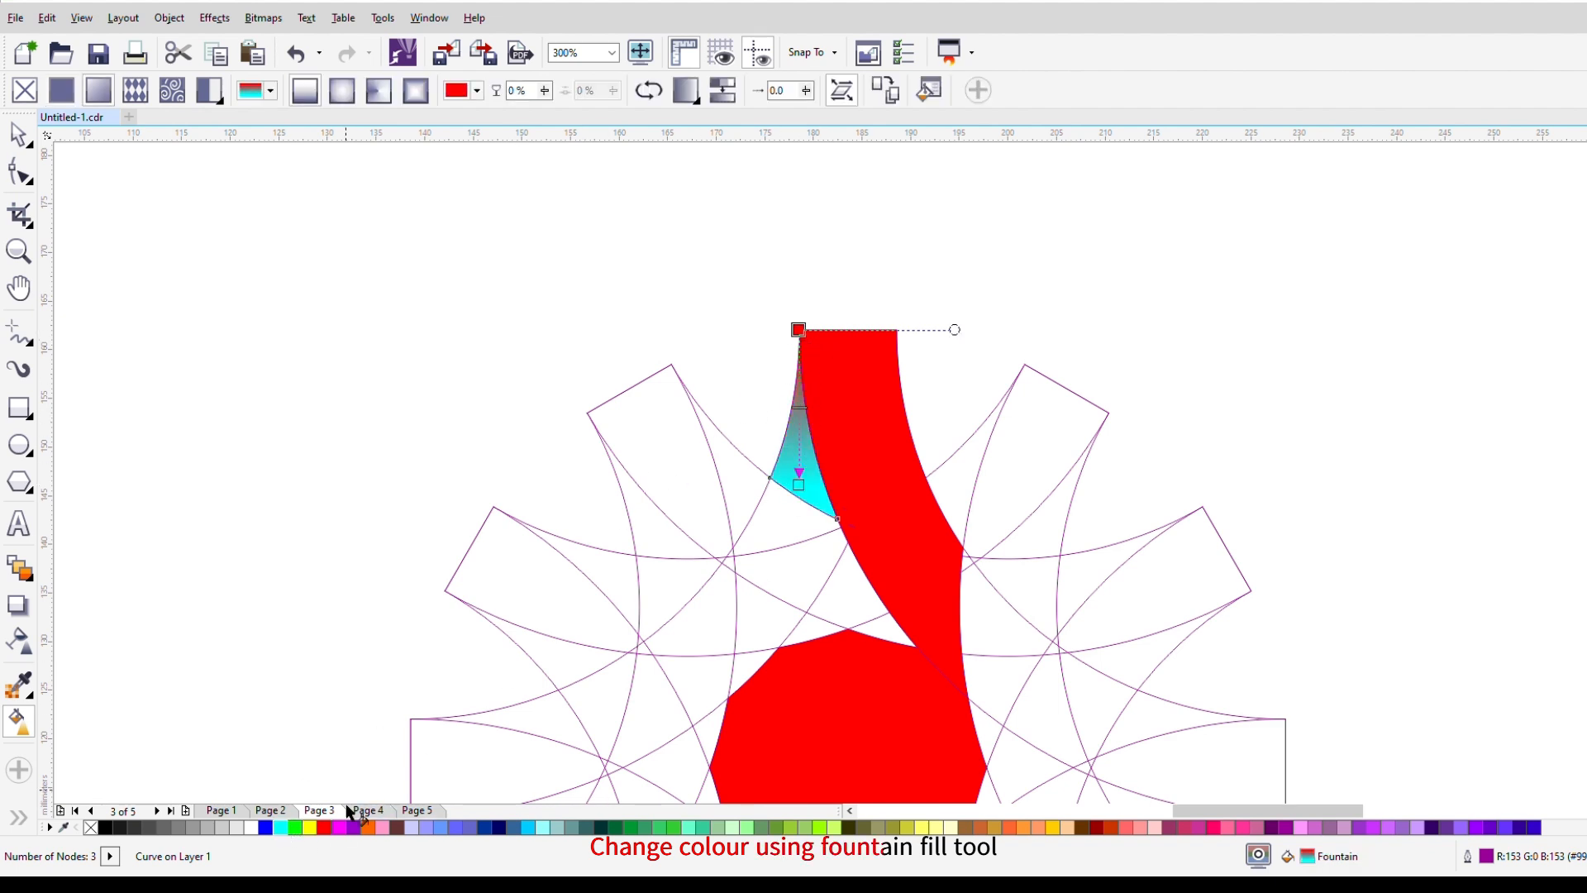
{"action": "left_click", "coordinate": [107, 827]}
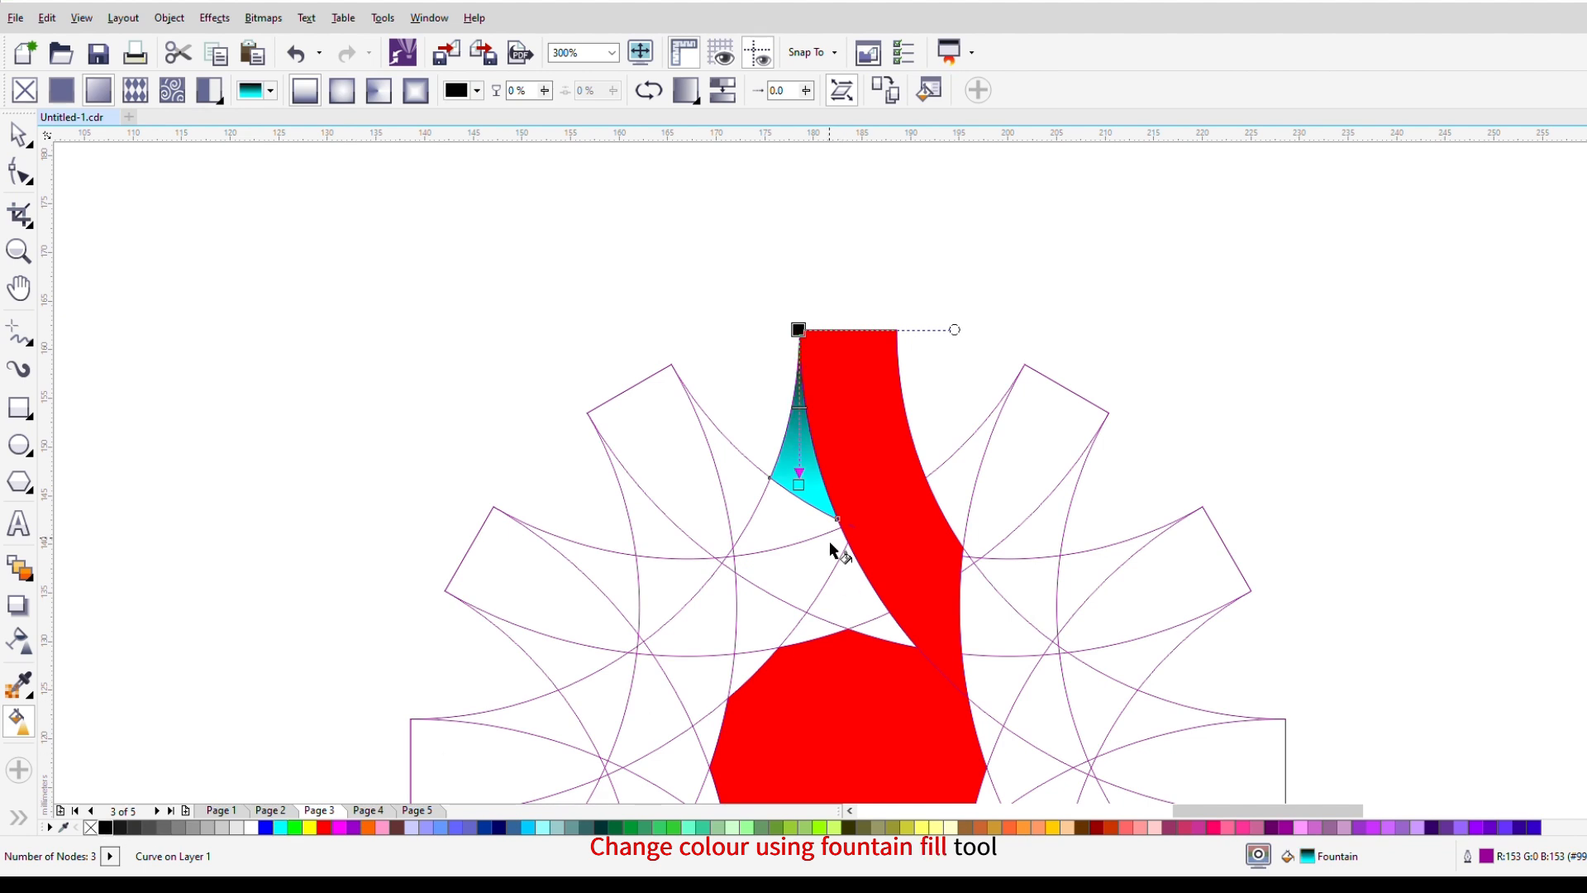
Change the fountain fill's black end to dark navy and reposition it with cyan at the upper tip, navy below and the midpoint nearer navy.
{"action": "left_click_drag", "start_coordinate": [802, 333], "coordinate": [806, 369]}
{"action": "left_click_drag", "start_coordinate": [807, 494], "coordinate": [819, 513]}
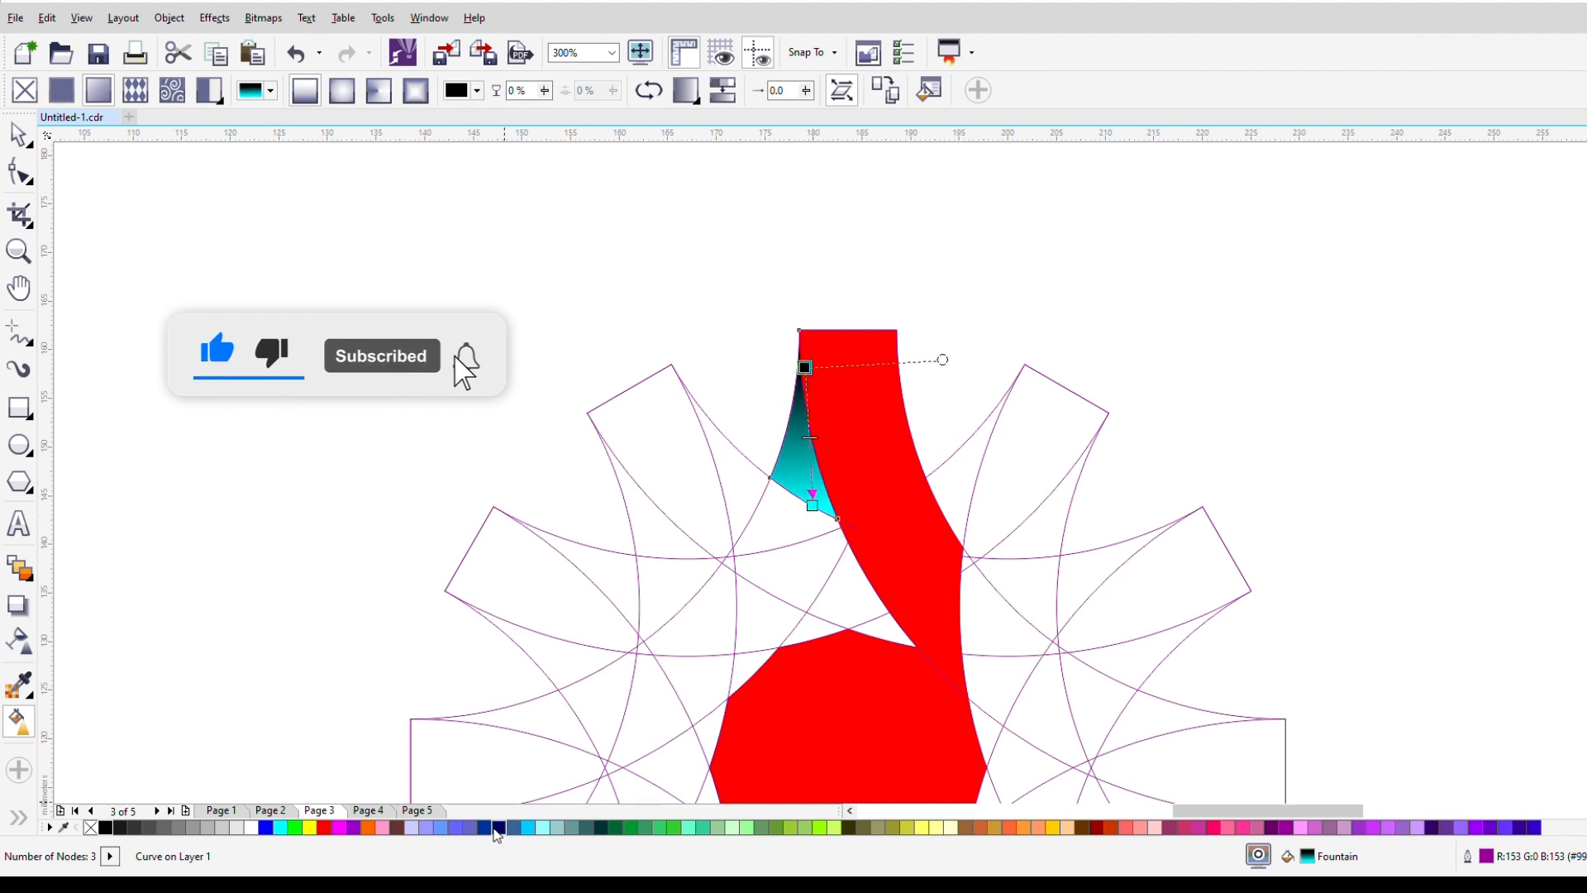
{"action": "left_click_drag", "start_coordinate": [499, 828], "coordinate": [805, 367]}
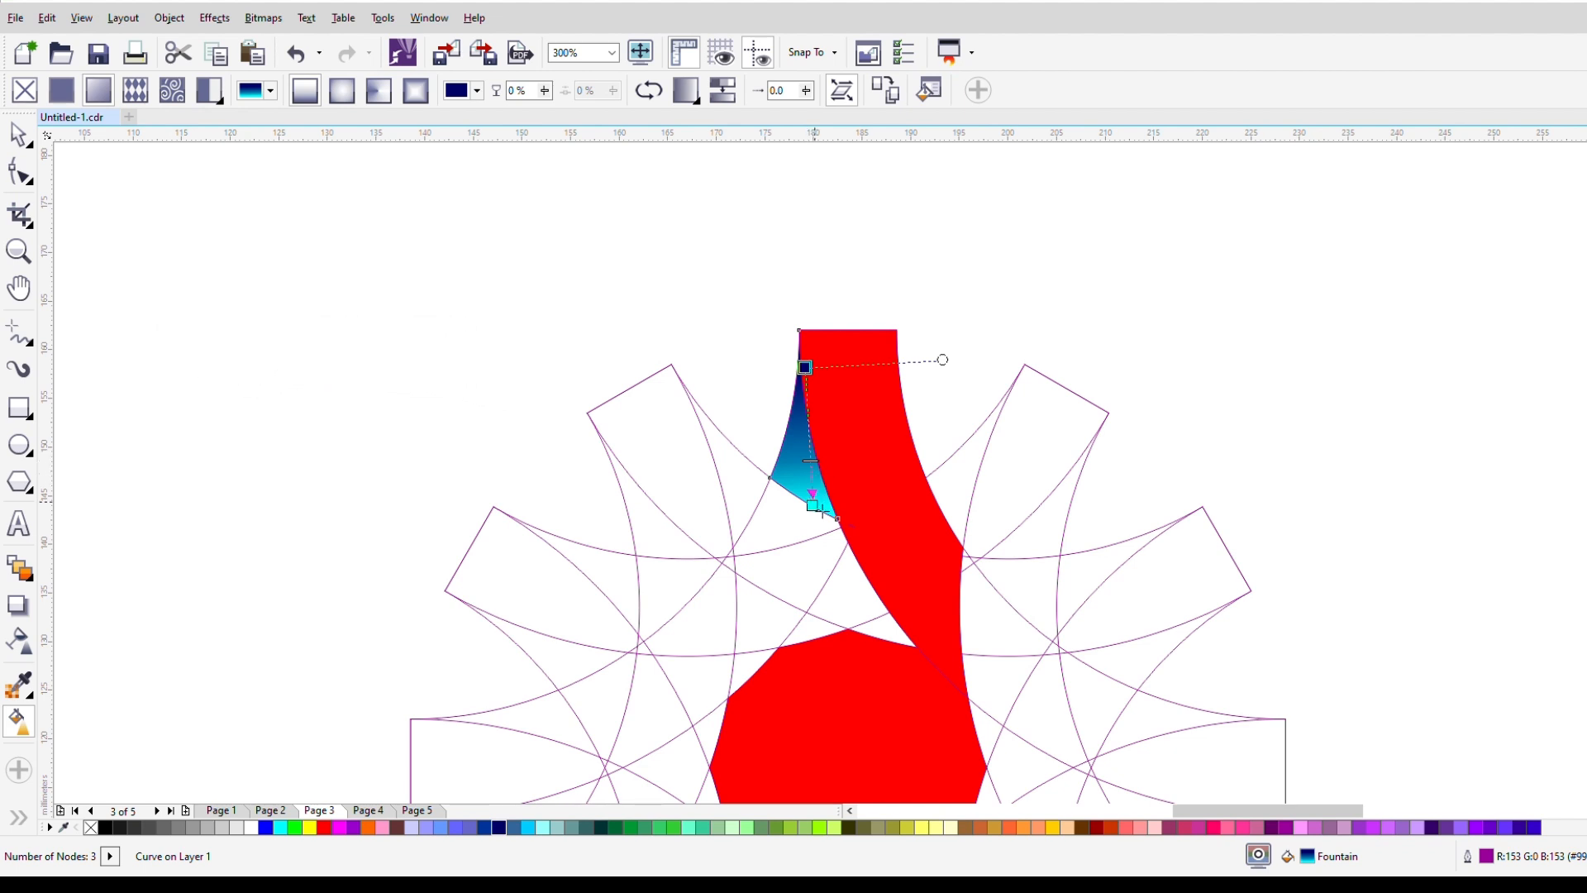
{"action": "mouse_move", "coordinate": [813, 506]}
{"action": "left_mouse_down"}
{"action": "mouse_move", "coordinate": [782, 395]}
{"action": "mouse_move", "coordinate": [838, 518]}
{"action": "left_mouse_up"}
{"action": "left_click_drag", "start_coordinate": [787, 407], "coordinate": [815, 369]}
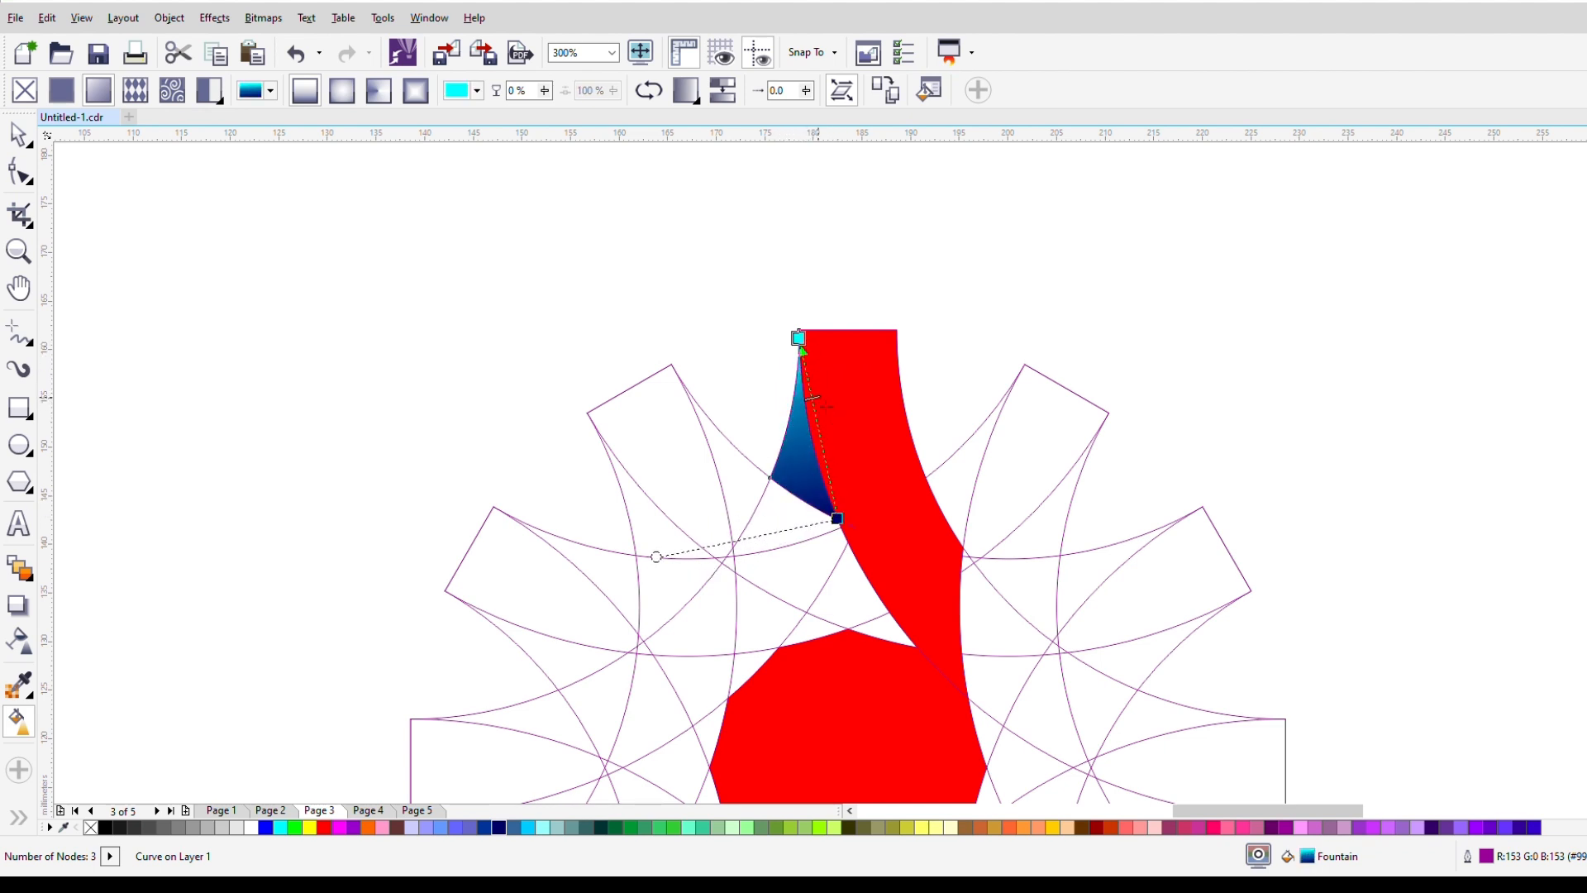
{"action": "left_click_drag", "start_coordinate": [833, 448], "coordinate": [832, 459]}
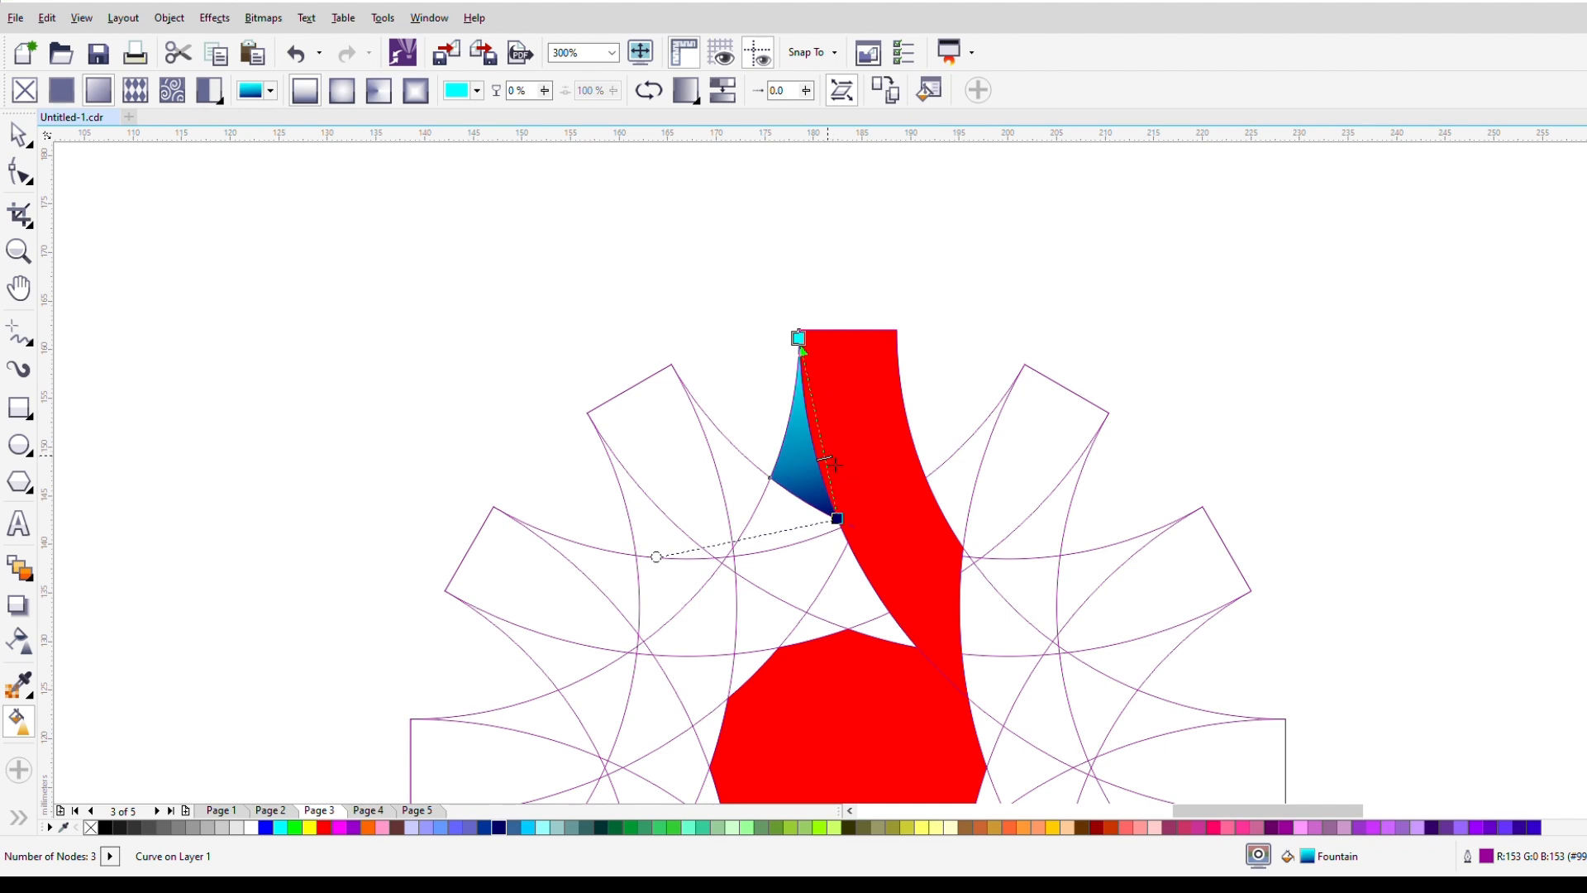
{"action": "left_click_drag", "start_coordinate": [838, 518], "coordinate": [796, 514]}
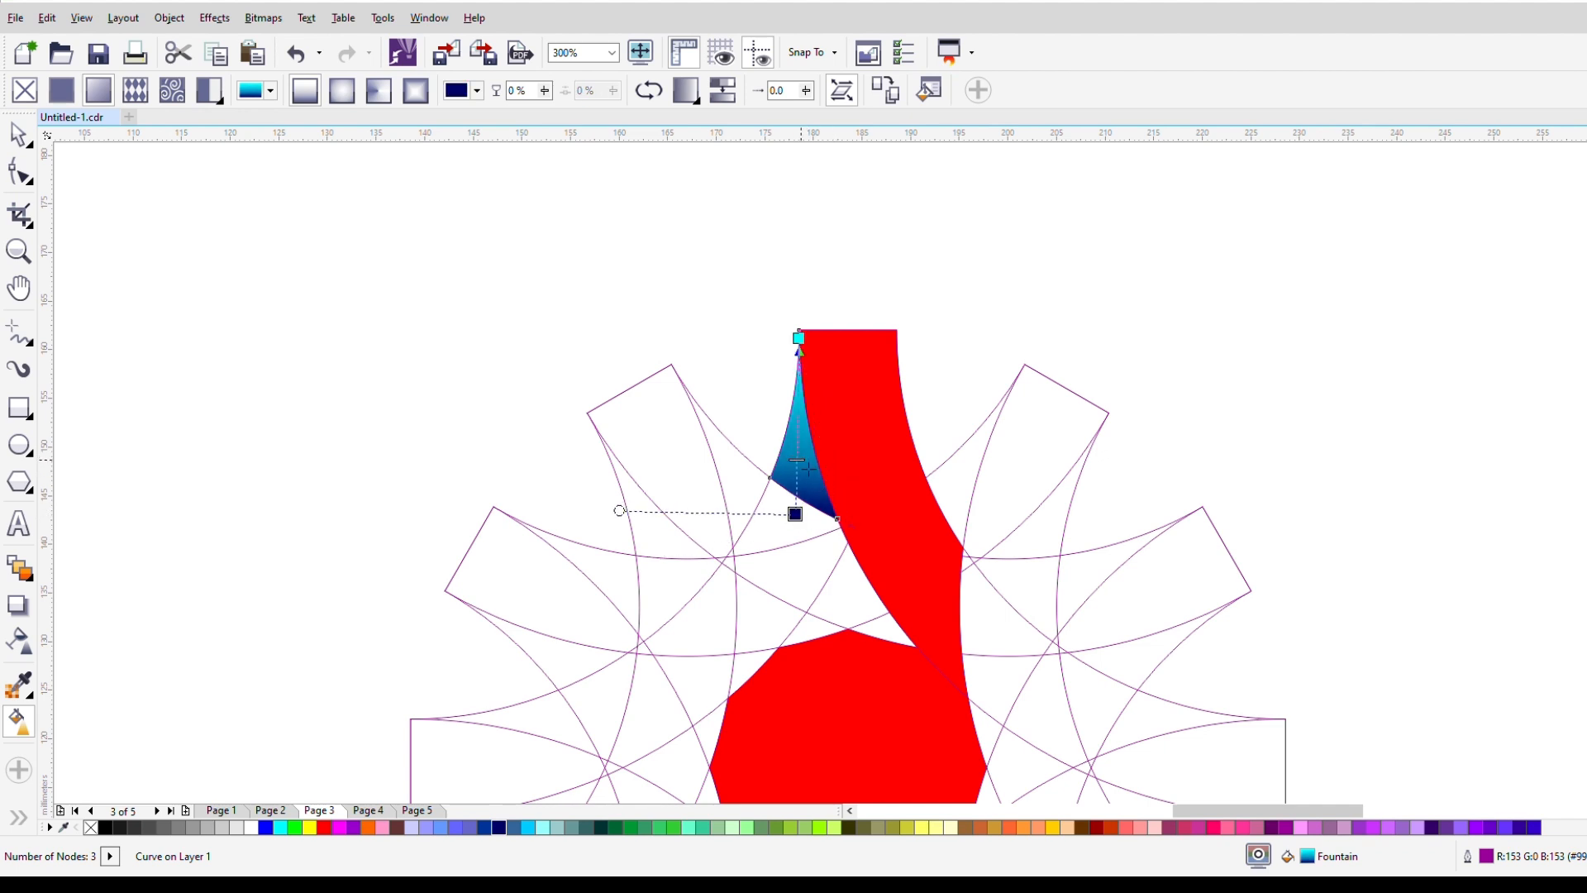
Copy the small piece's fountain fill onto the welded curved band and reverse the gradient's direction there.
{"action": "left_click", "coordinate": [18, 134]}
{"action": "left_click_drag", "start_coordinate": [804, 473], "coordinate": [909, 538]}
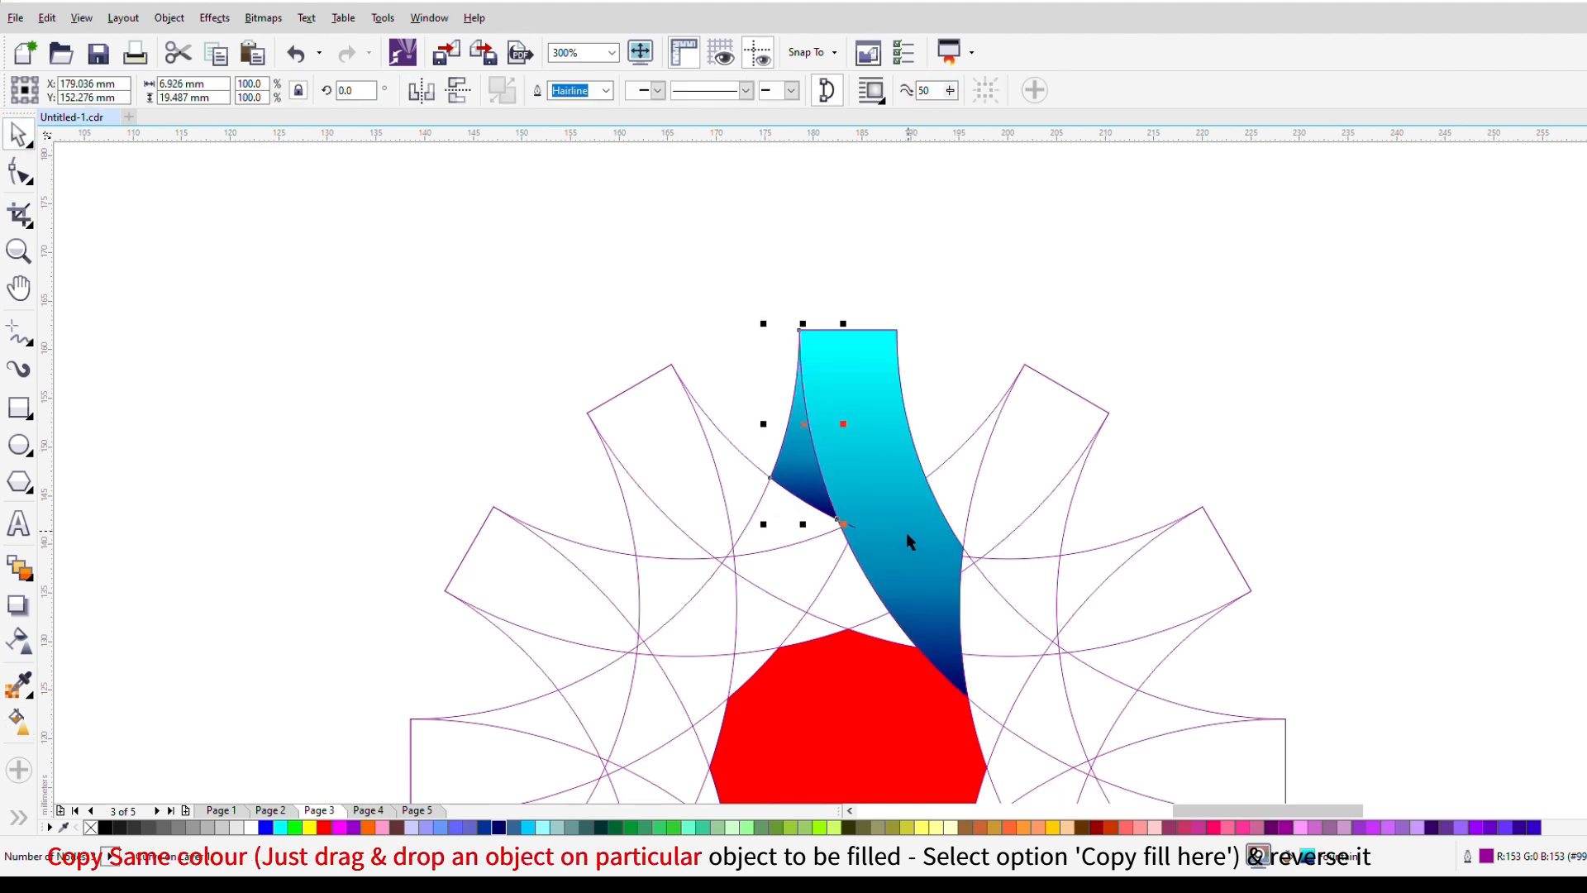
{"action": "left_click", "coordinate": [876, 488]}
{"action": "left_click", "coordinate": [19, 722]}
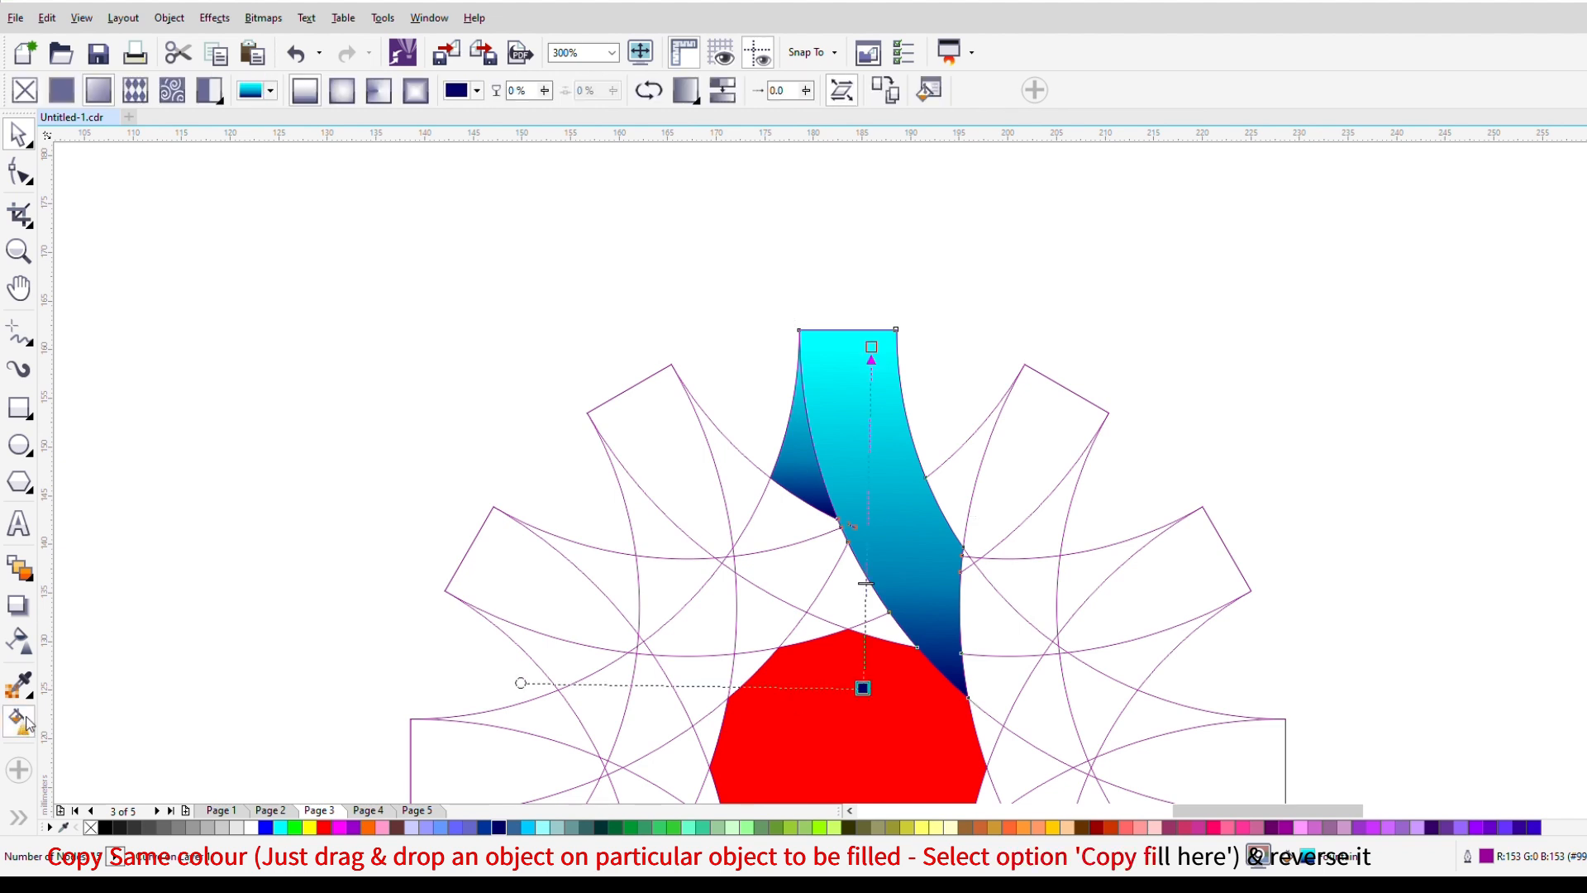
{"action": "left_click", "coordinate": [649, 89]}
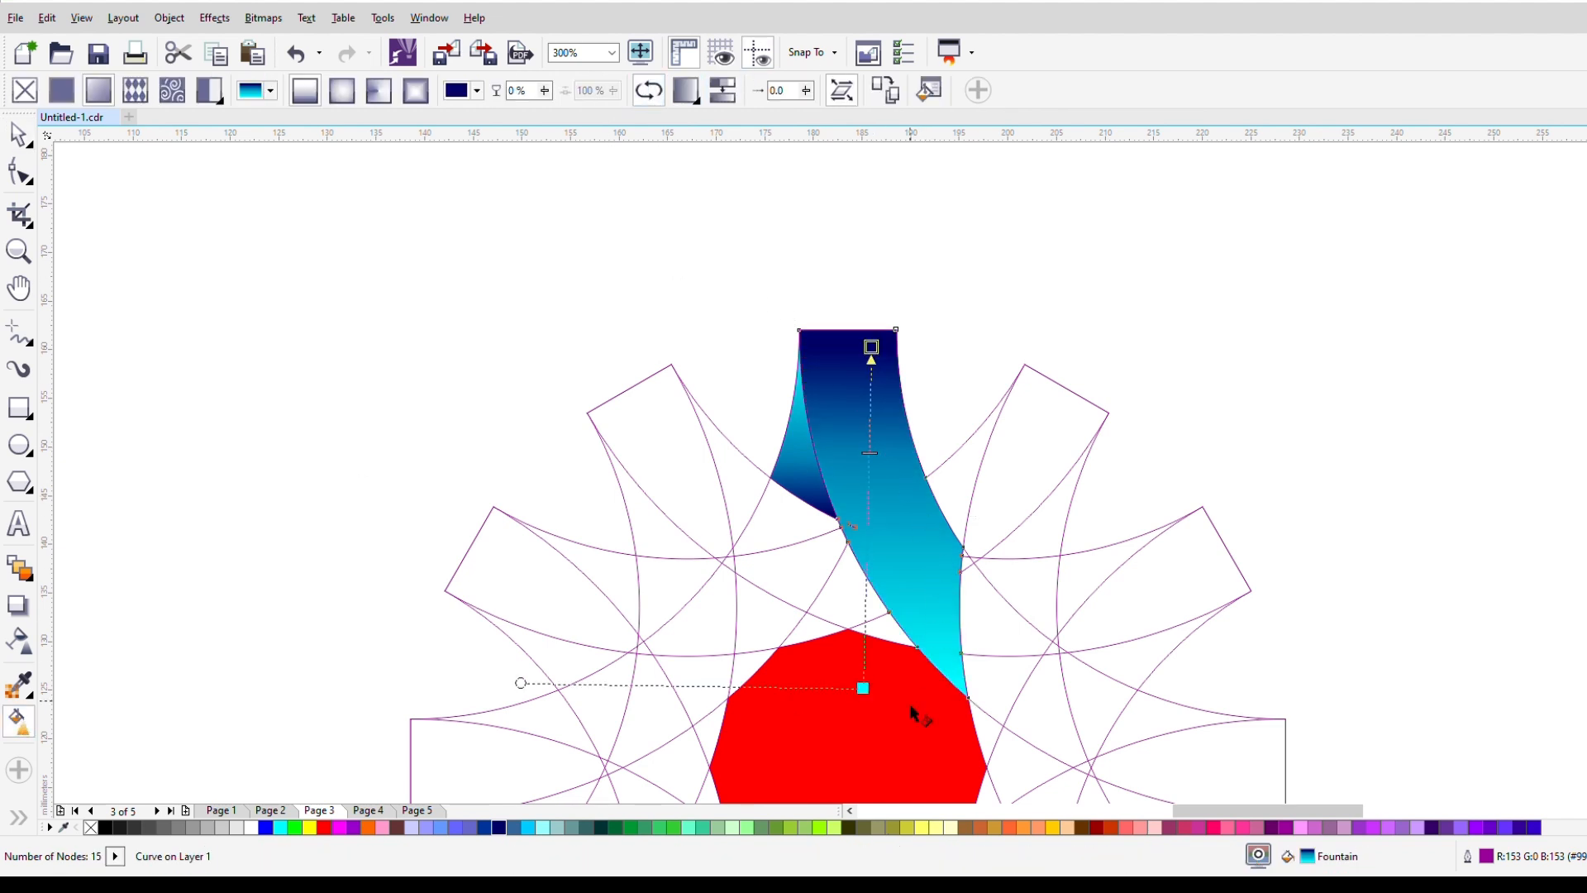
Angle the band's gradient along its curve, from navy at the upper corner to cyan near the lower tip, and move its midpoint downward.
{"action": "left_click_drag", "start_coordinate": [863, 688], "coordinate": [946, 626]}
{"action": "left_click_drag", "start_coordinate": [871, 347], "coordinate": [816, 330]}
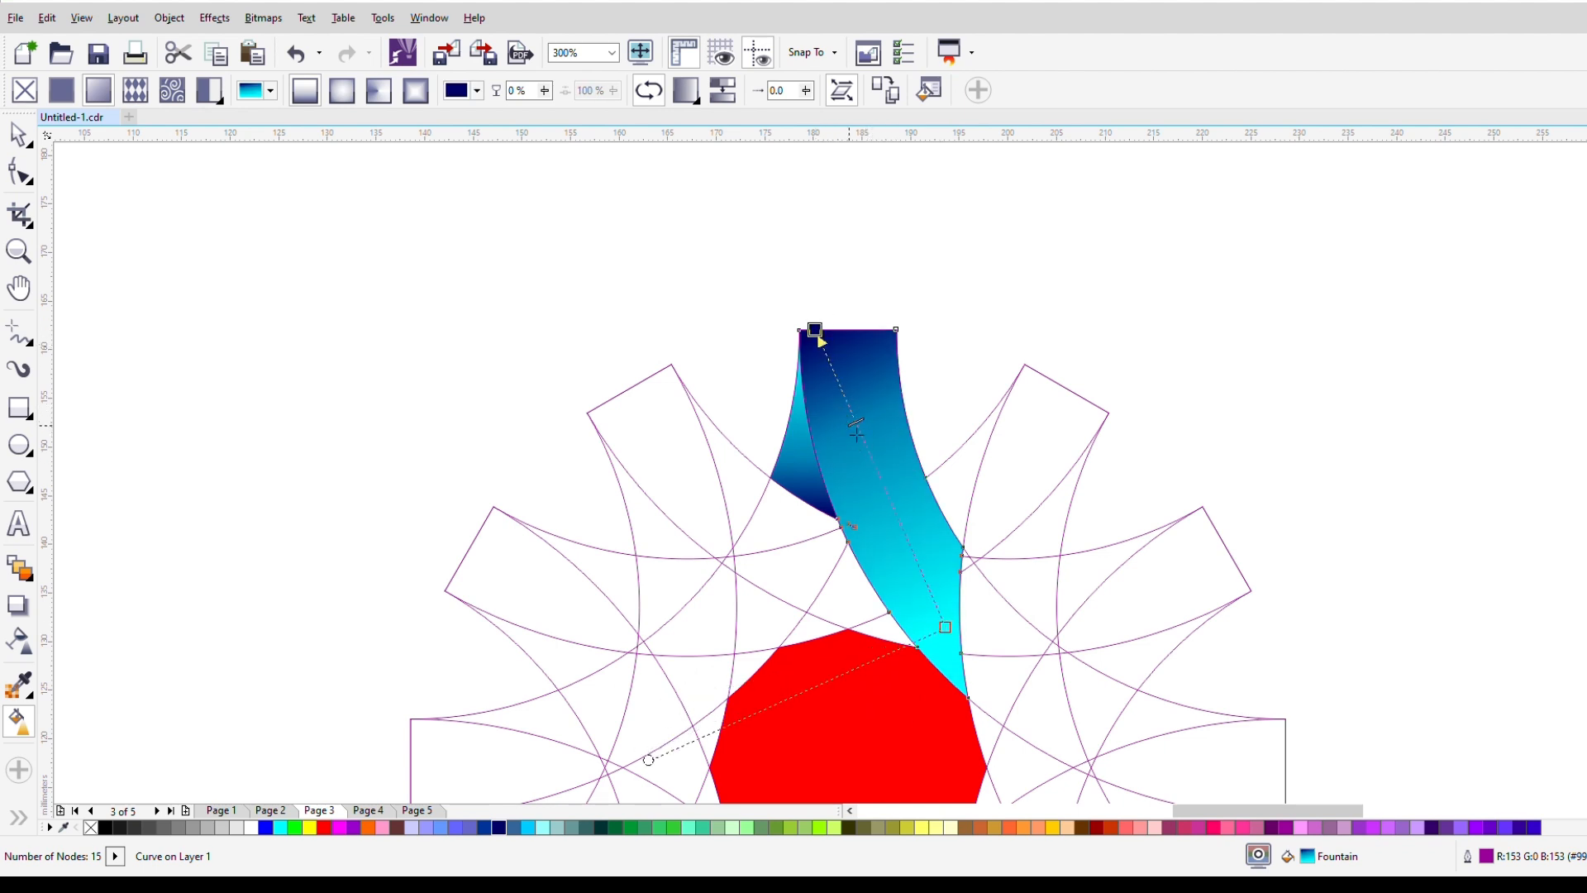
{"action": "left_click_drag", "start_coordinate": [866, 454], "coordinate": [875, 503]}
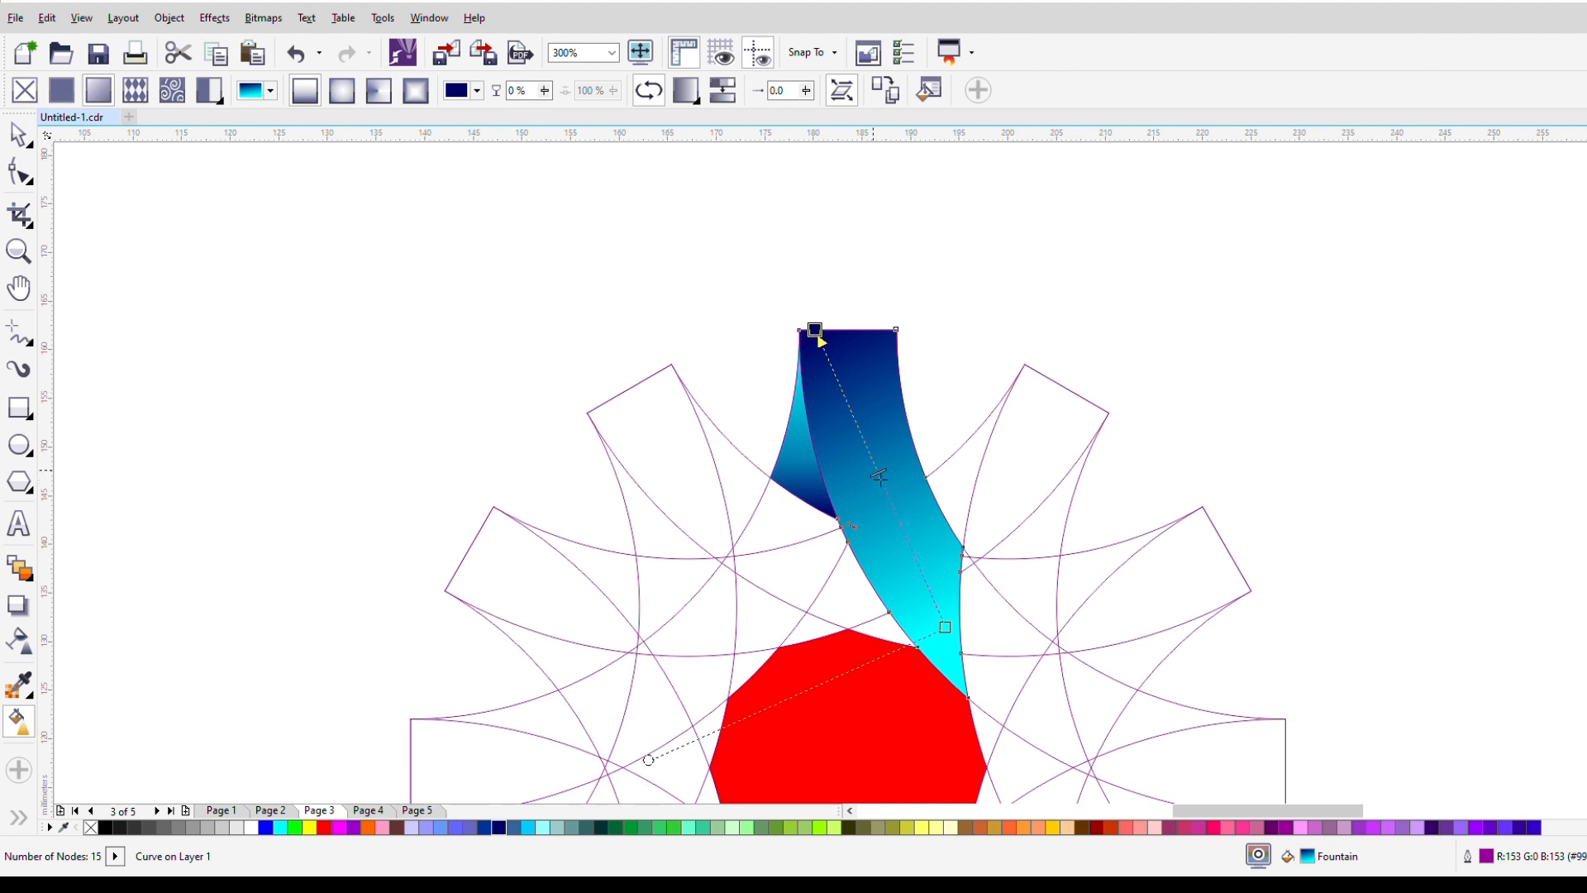
Extend the small piece's gradient by moving its navy end down toward the band's edge, and adjust its midpoint.
{"action": "left_click", "coordinate": [811, 480]}
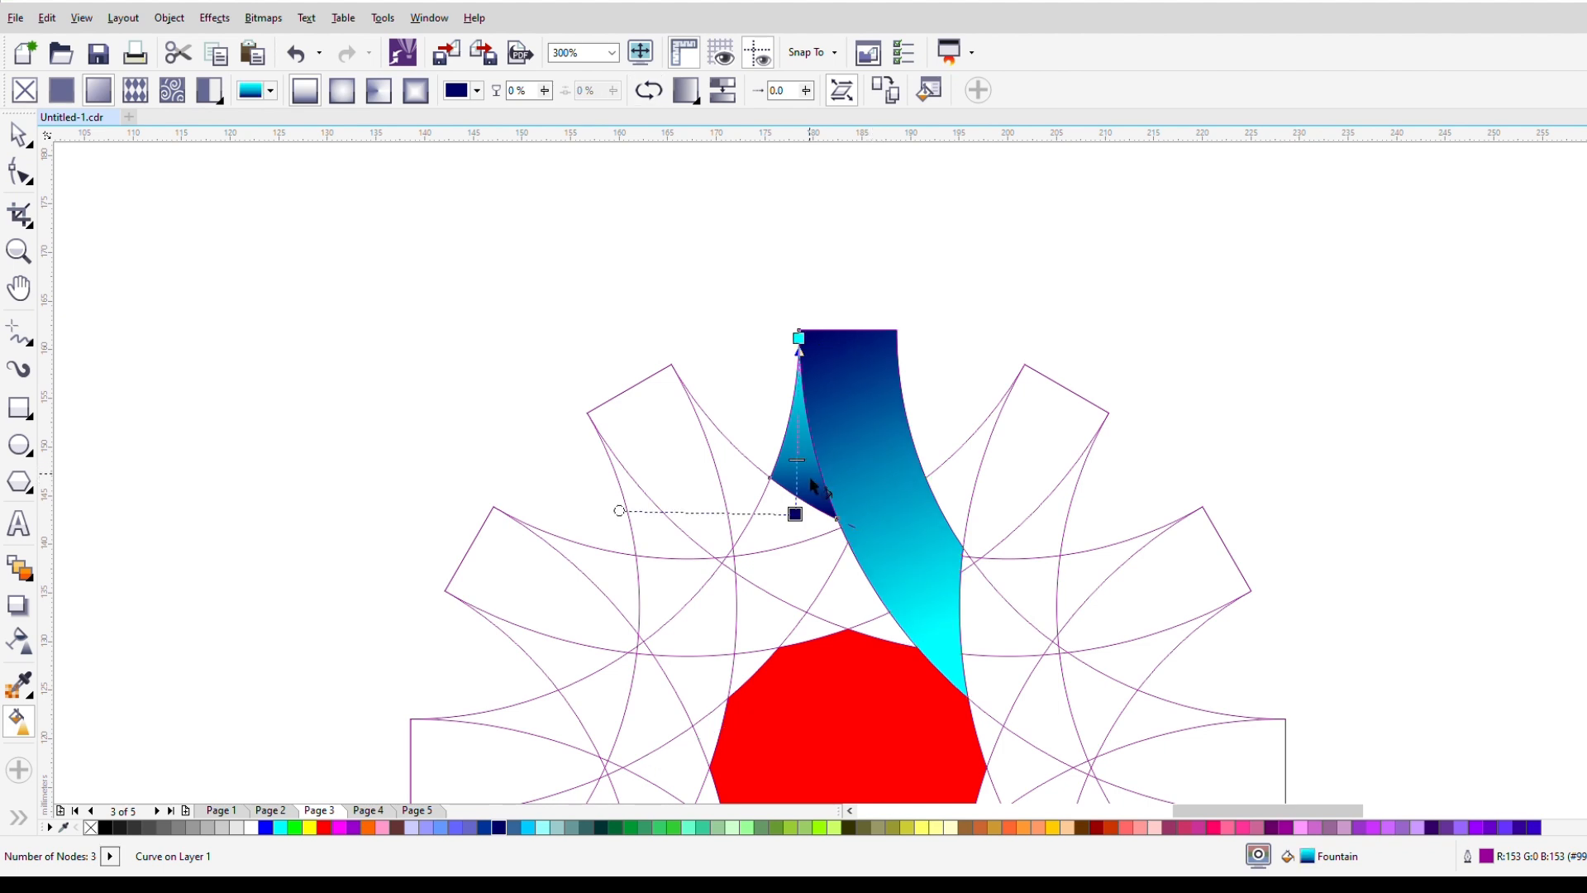
{"action": "left_click_drag", "start_coordinate": [796, 515], "coordinate": [832, 553]}
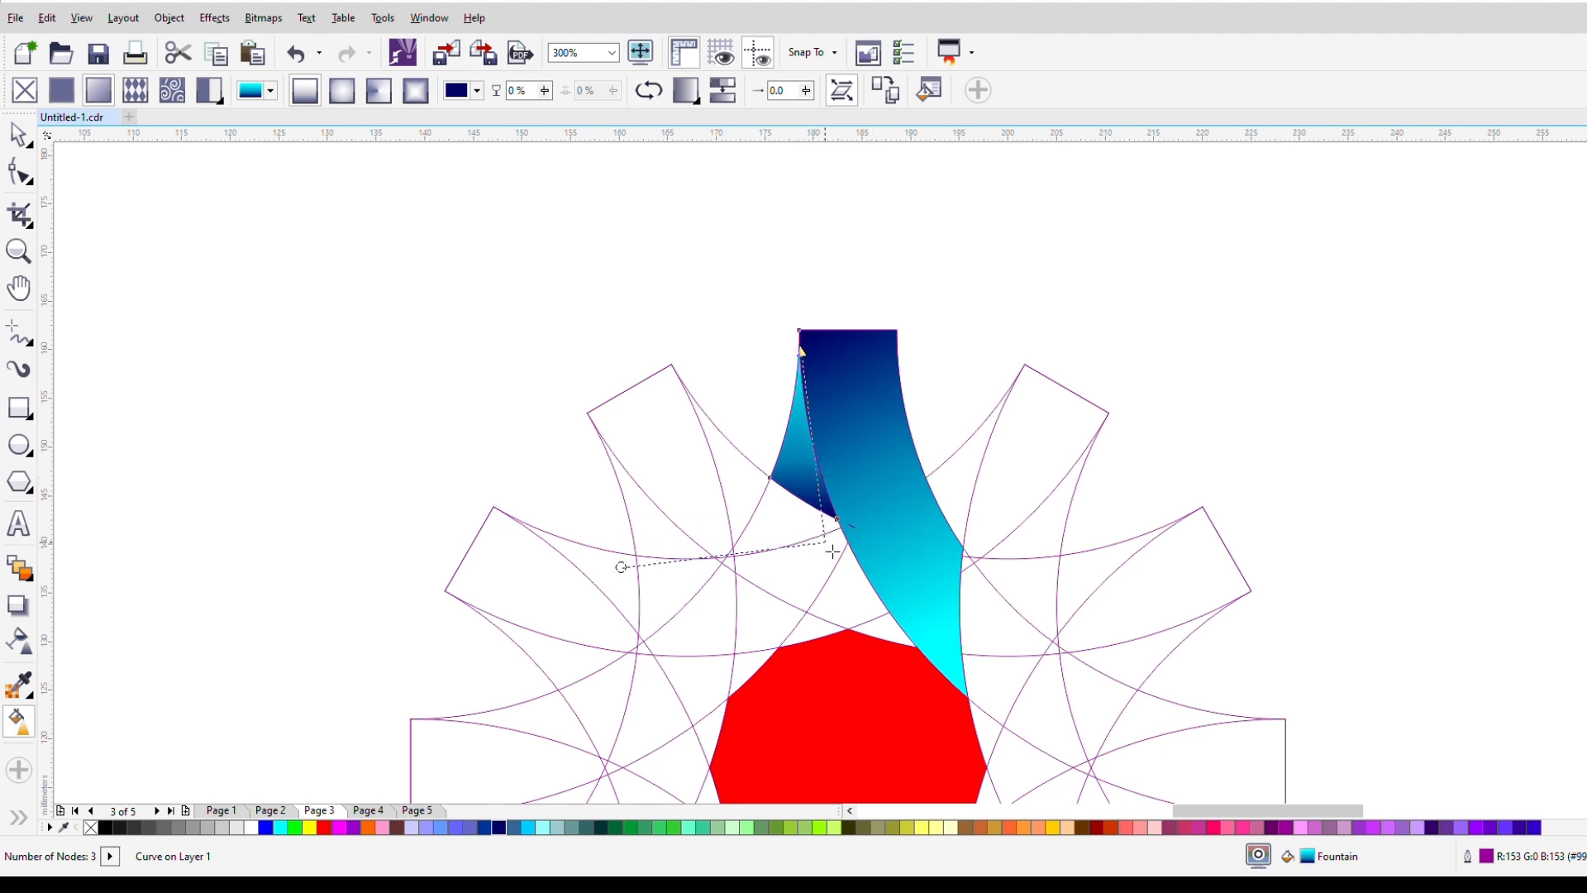
{"action": "left_click_drag", "start_coordinate": [827, 471], "coordinate": [827, 474]}
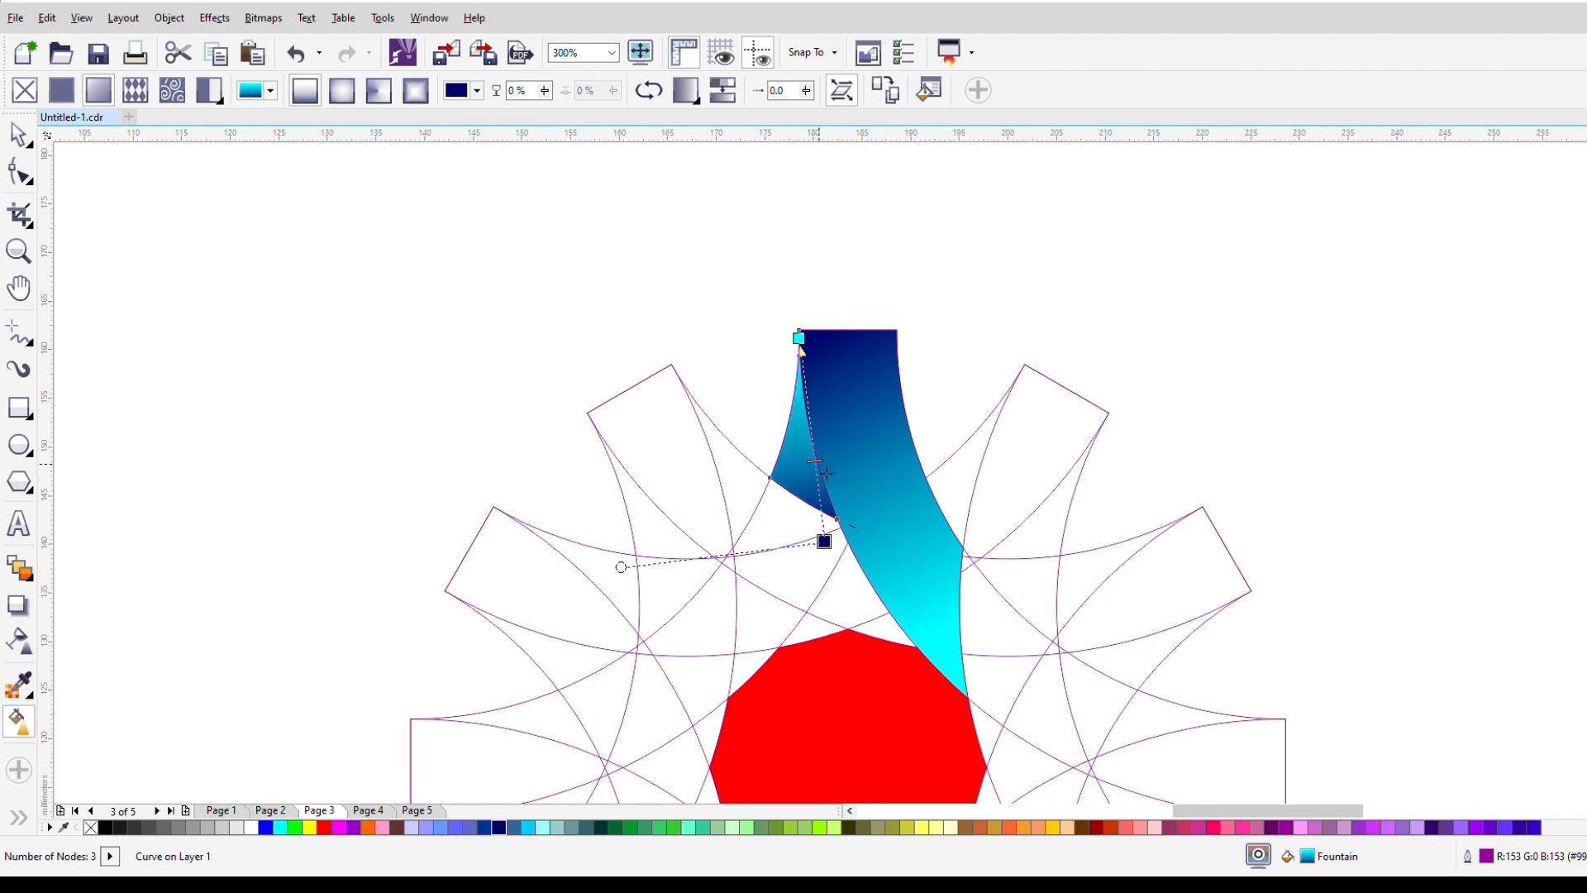
Shift the curved band's gradient midpoint toward cyan, move the cyan end slightly up the band, and deselect it.
{"action": "left_click", "coordinate": [890, 490]}
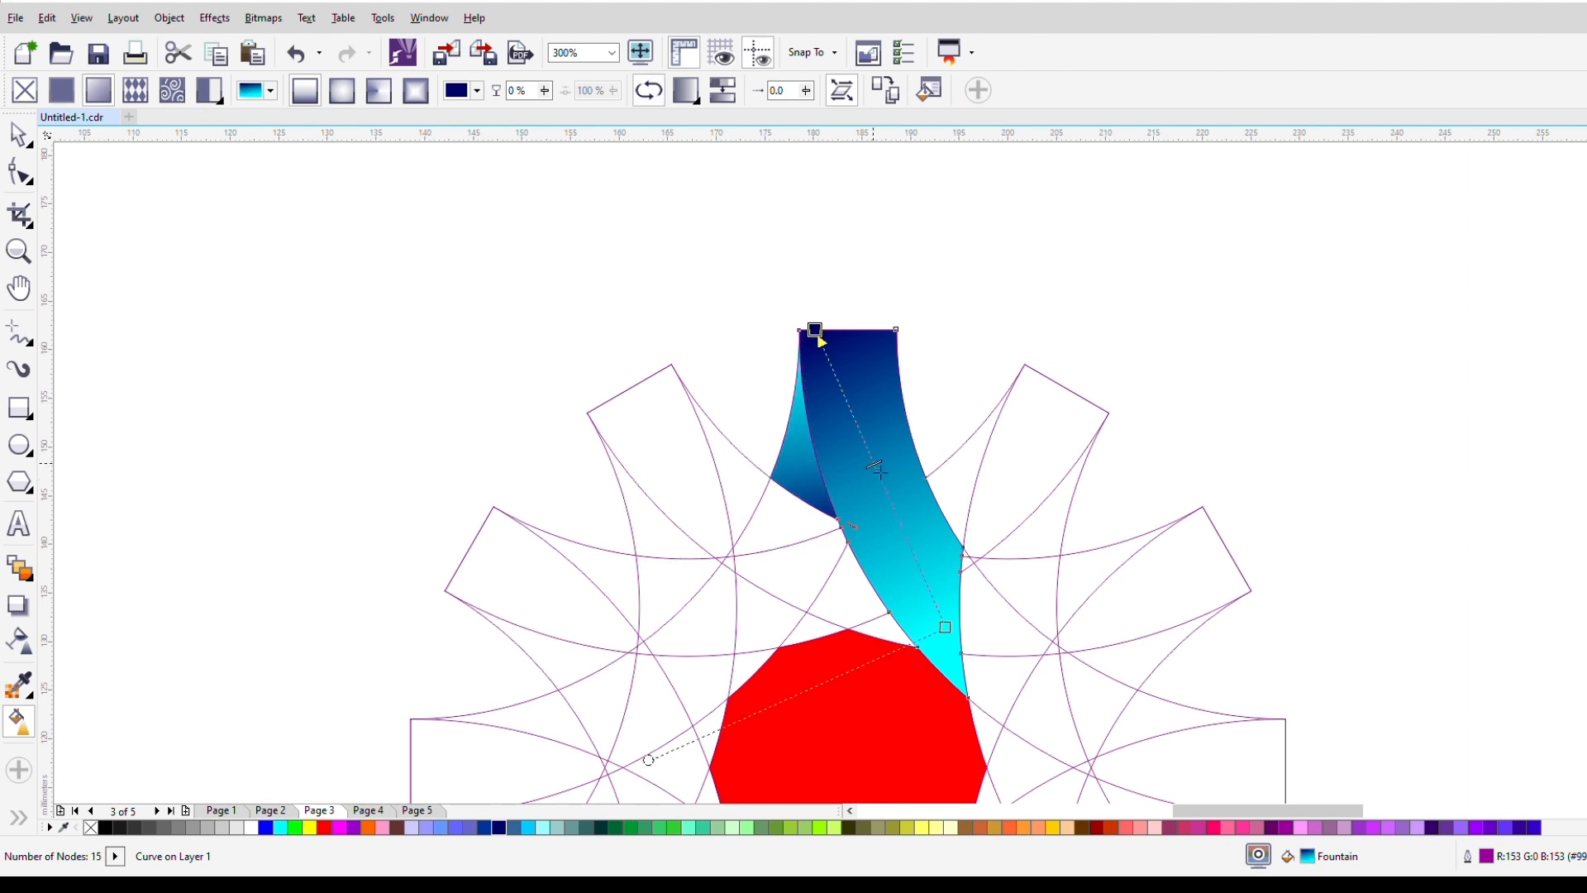
{"action": "left_click_drag", "start_coordinate": [891, 512], "coordinate": [891, 512]}
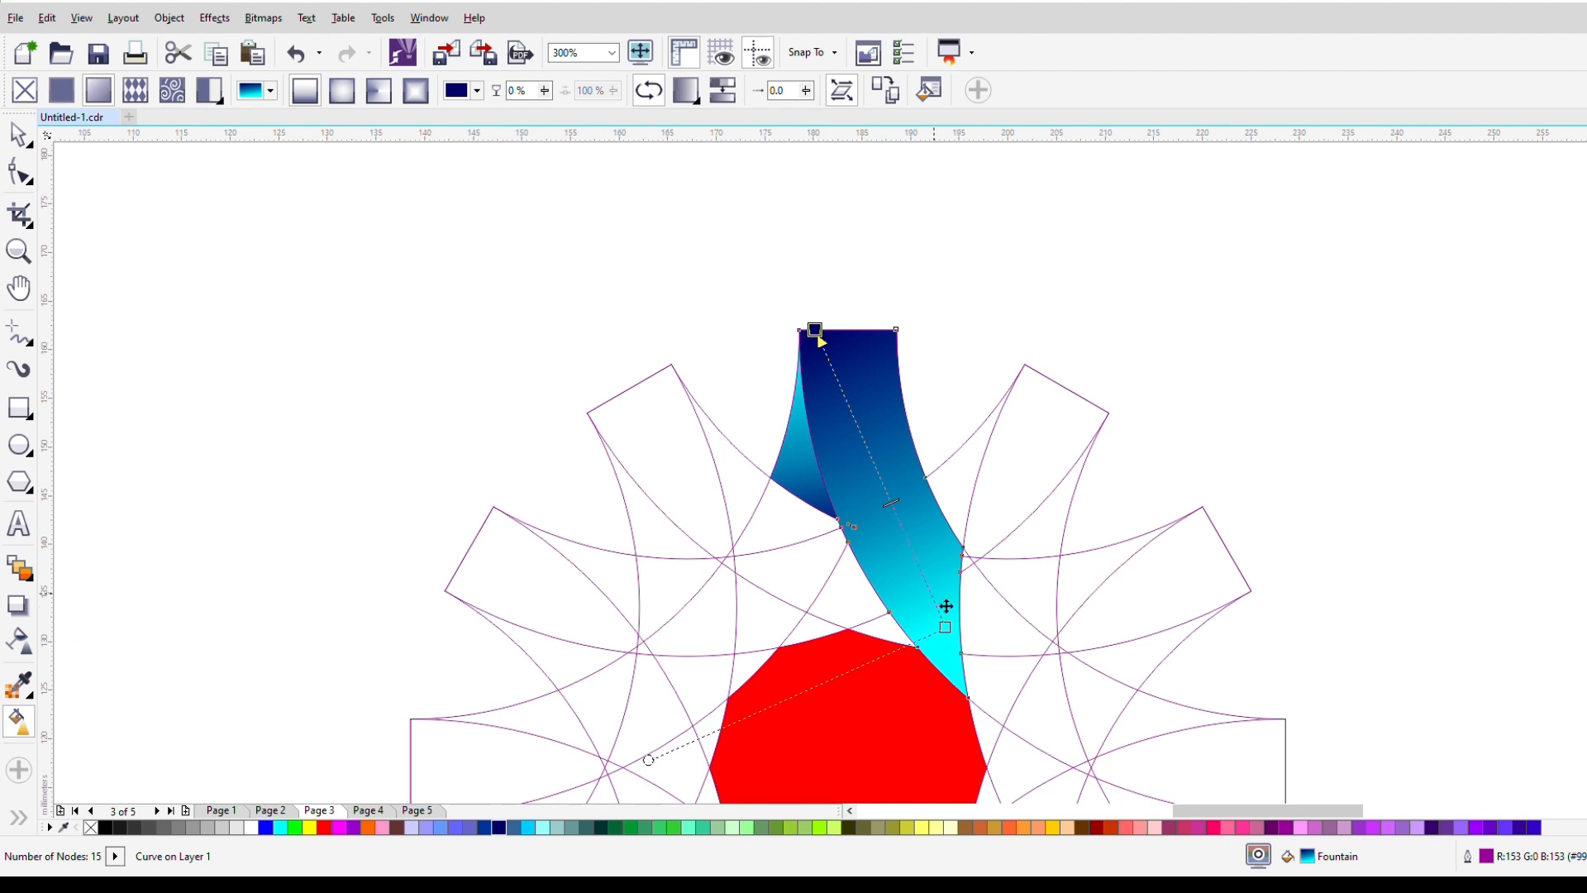
{"action": "left_click_drag", "start_coordinate": [953, 638], "coordinate": [953, 606]}
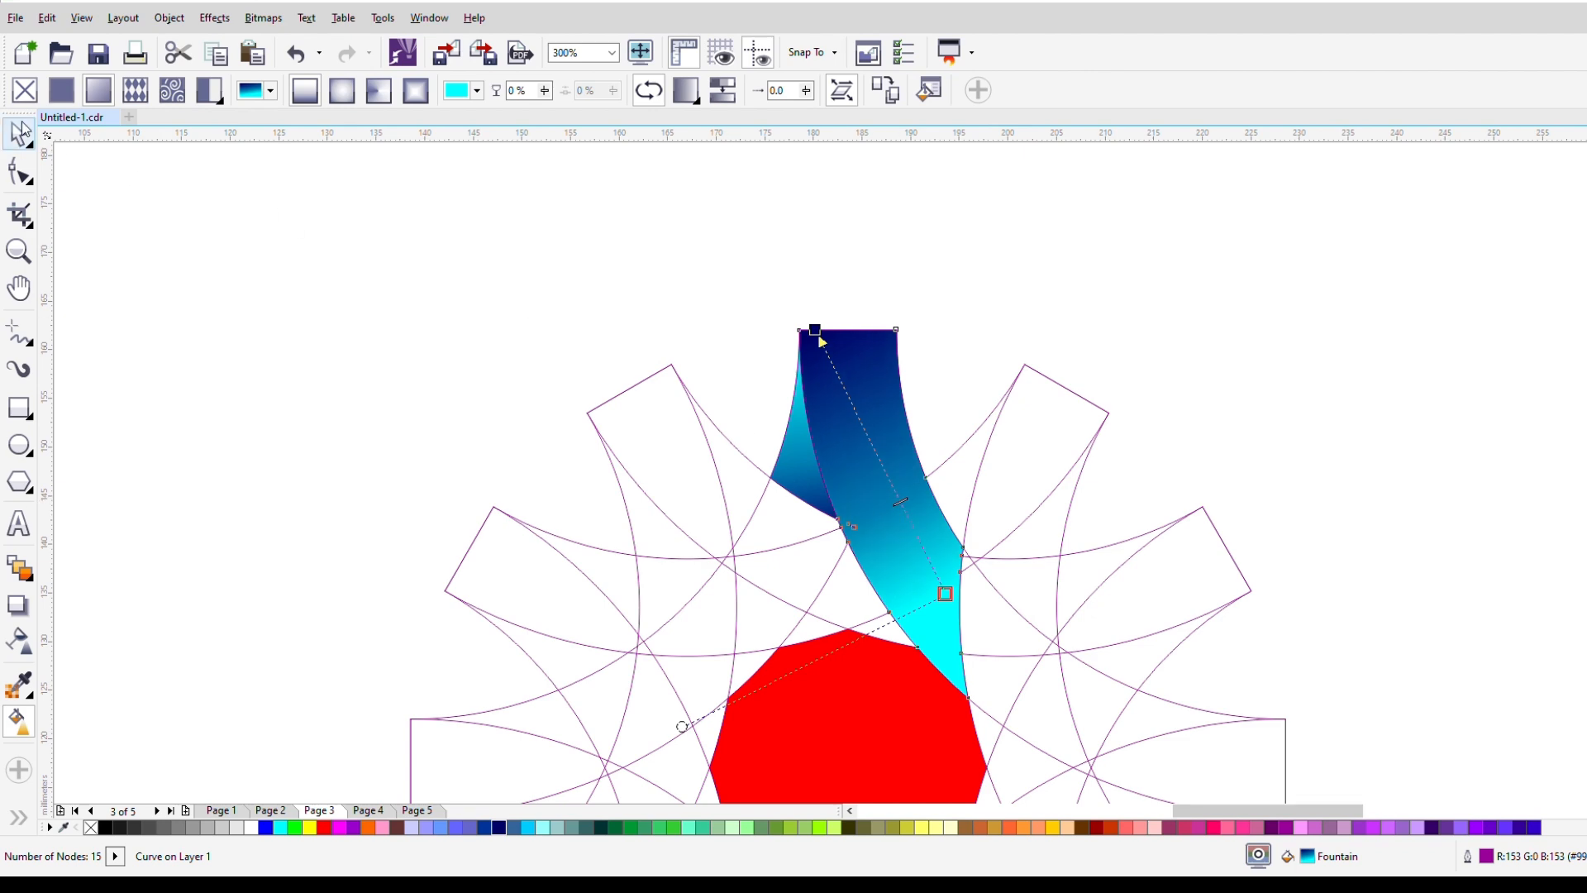
{"action": "left_click", "coordinate": [22, 130]}
{"action": "left_click", "coordinate": [375, 248]}
{"action": "scroll", "coordinate": [847, 425], "scroll_direction": "down", "scroll_amount": 2}
{"action": "scroll", "coordinate": [847, 425], "scroll_direction": "up", "scroll_amount": 2}
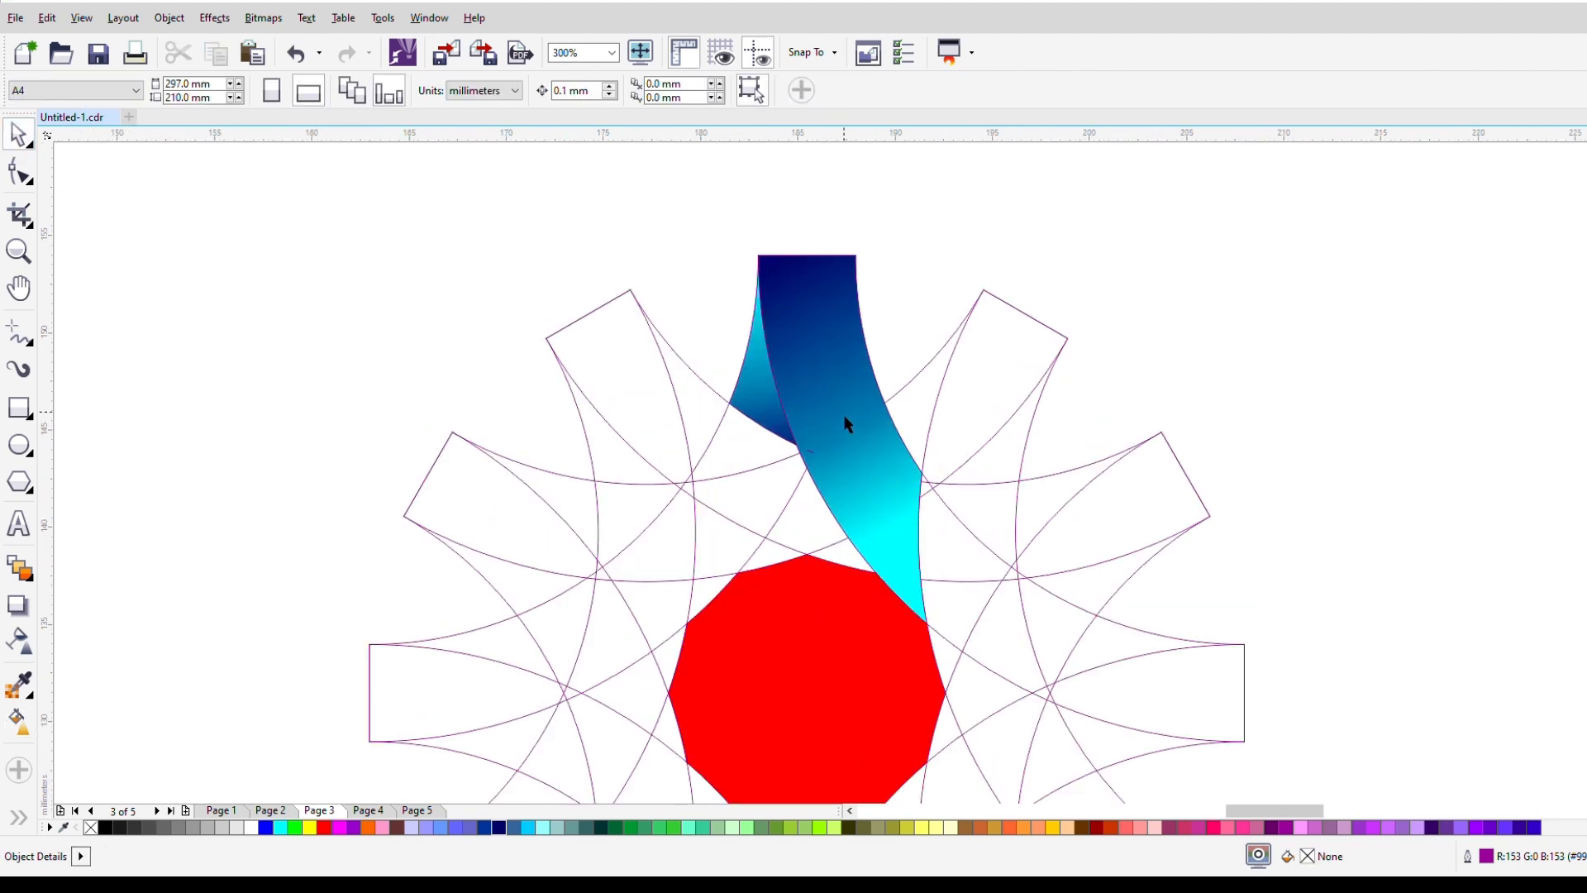
{"action": "scroll", "coordinate": [848, 423], "scroll_direction": "up", "scroll_amount": 1}
{"action": "scroll", "coordinate": [825, 449], "scroll_direction": "down", "scroll_amount": 1}
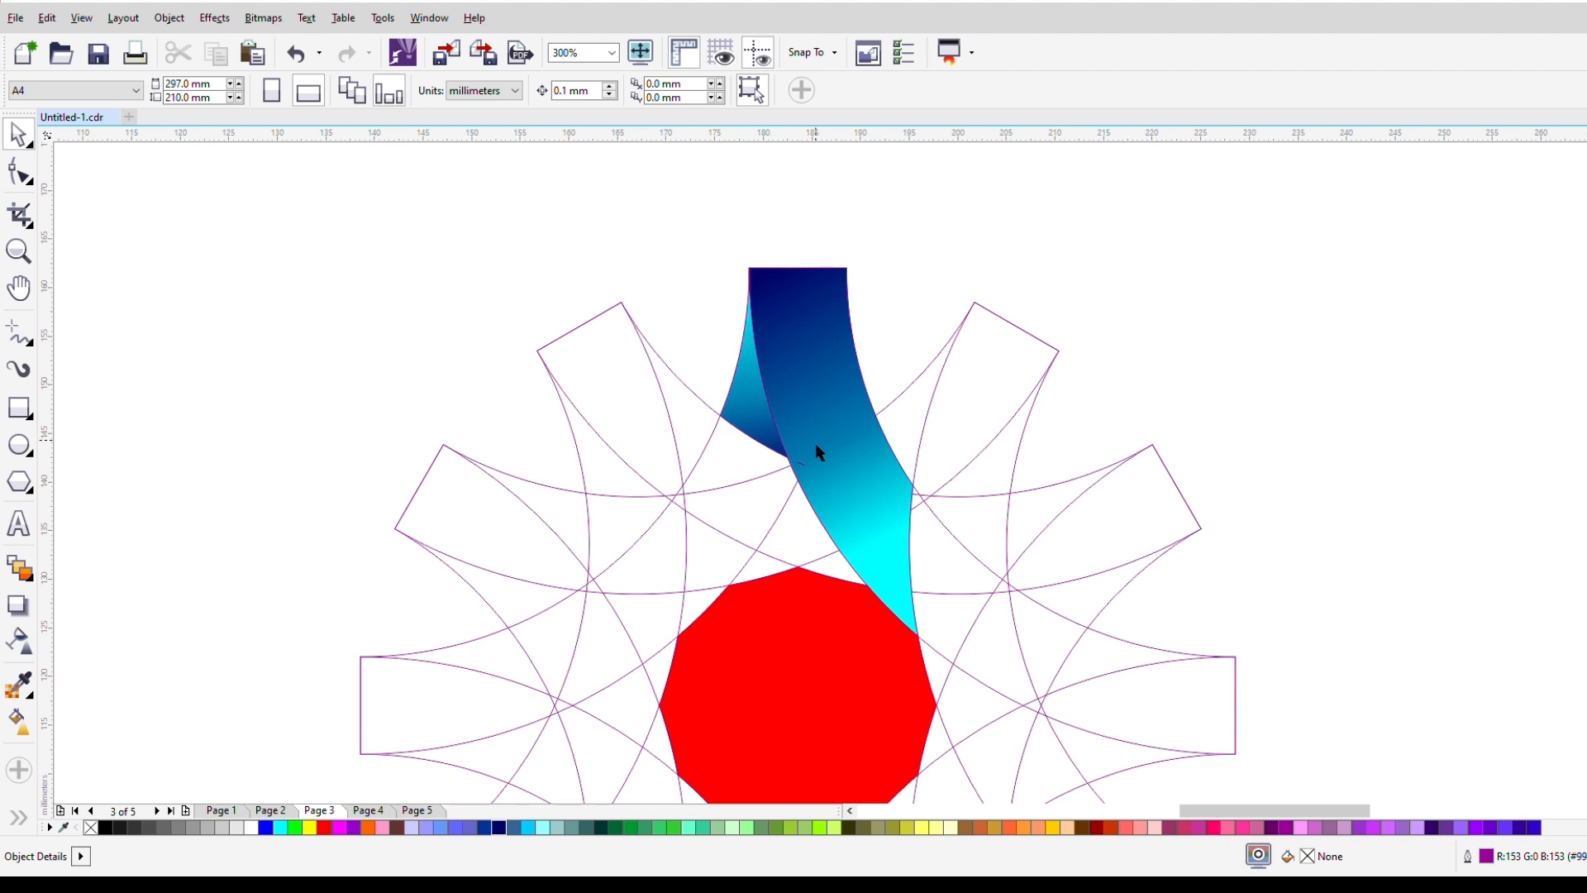
Group the small gradient piece with the curved band, and ungroup the two pieces again.
{"action": "left_click", "coordinate": [757, 417]}
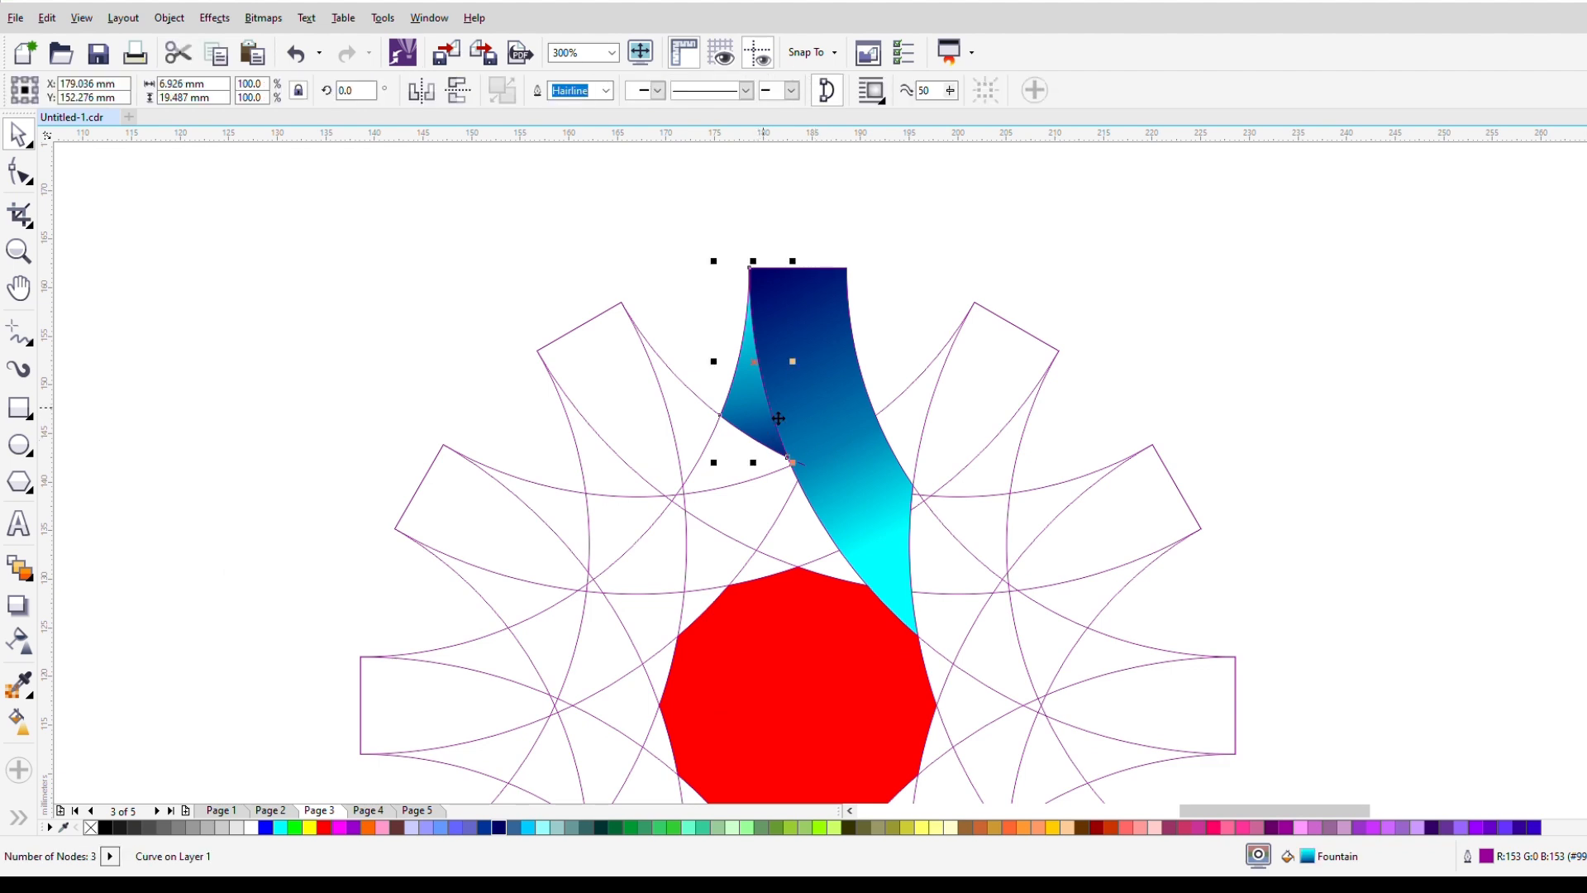
{"action": "left_click", "coordinate": [807, 406], "text": "shift"}
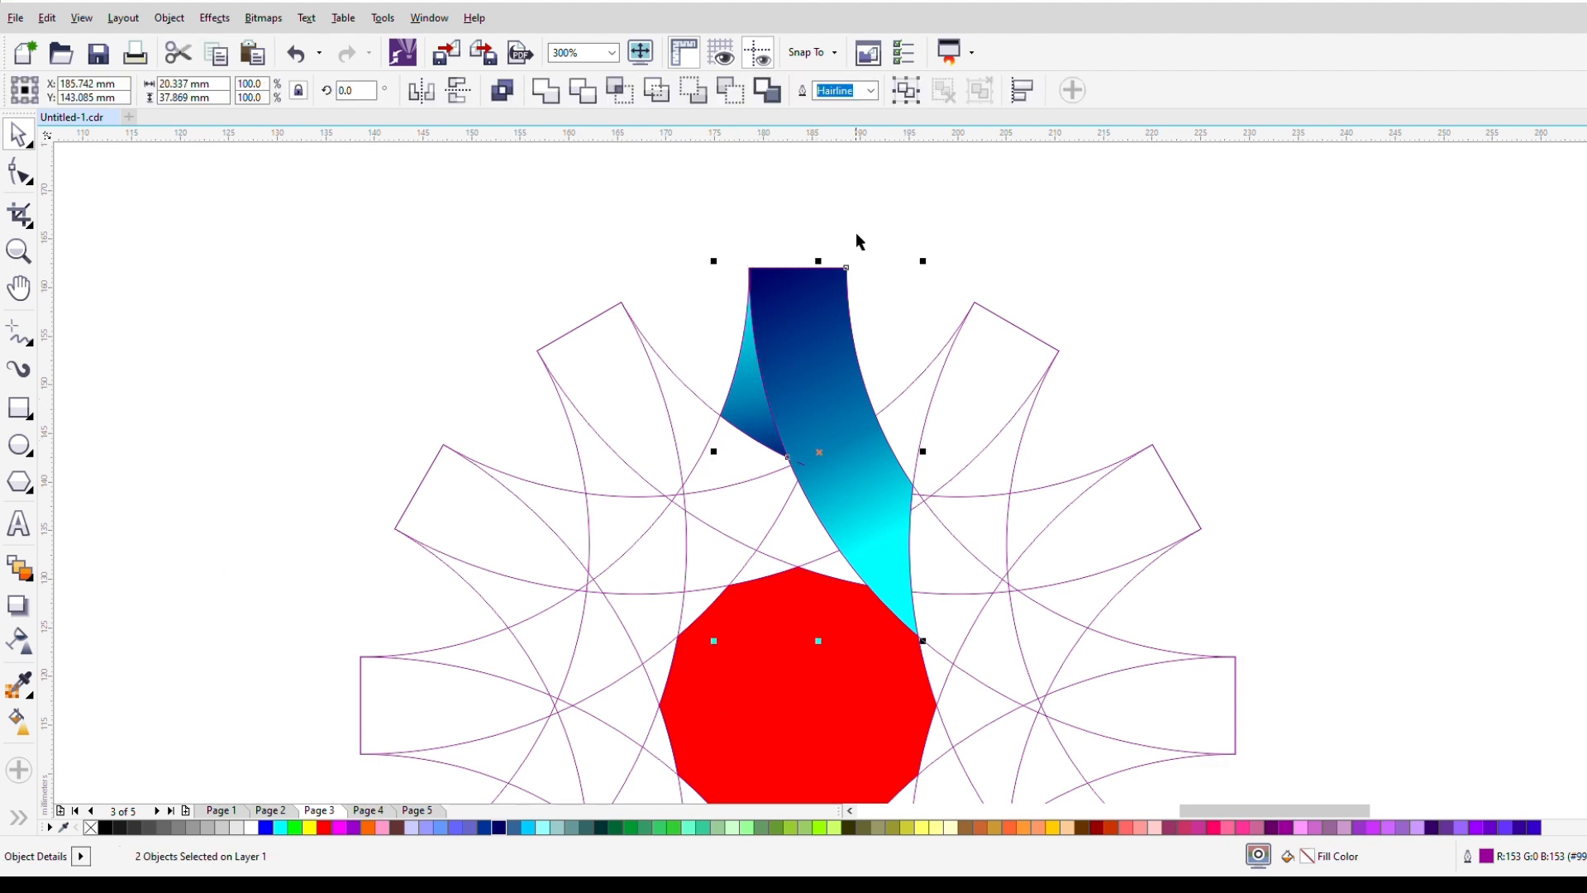
{"action": "left_click", "coordinate": [907, 90]}
{"action": "scroll", "coordinate": [839, 425], "scroll_direction": "down", "scroll_amount": 2}
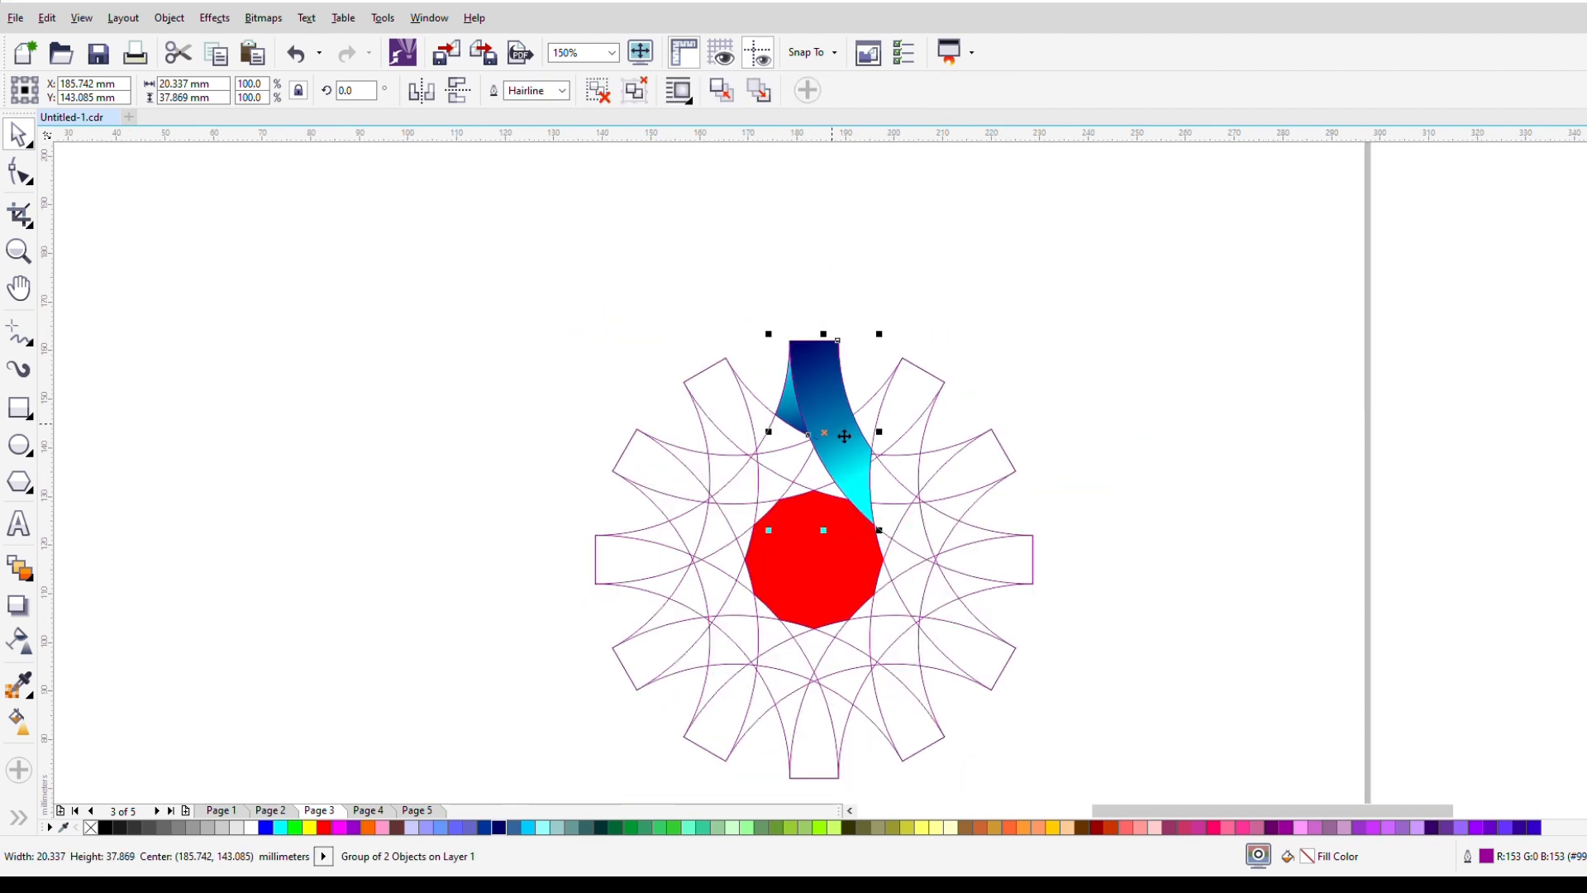
{"action": "scroll", "coordinate": [852, 491], "scroll_direction": "up", "scroll_amount": 2}
{"action": "left_click", "coordinate": [841, 387]}
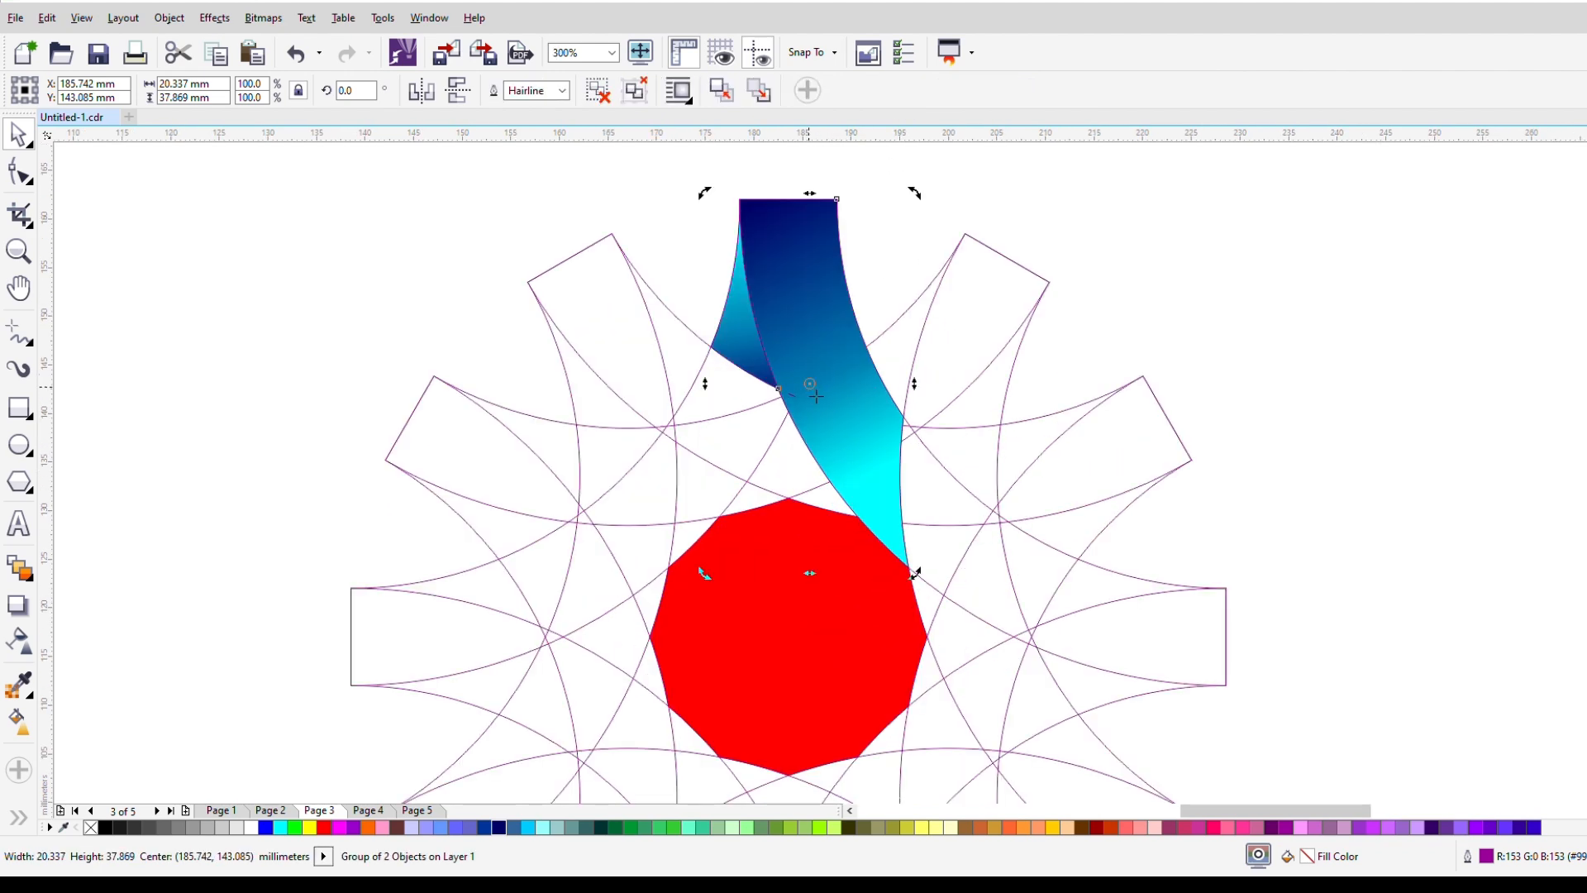
{"action": "scroll", "coordinate": [817, 413], "scroll_direction": "up", "scroll_amount": 2}
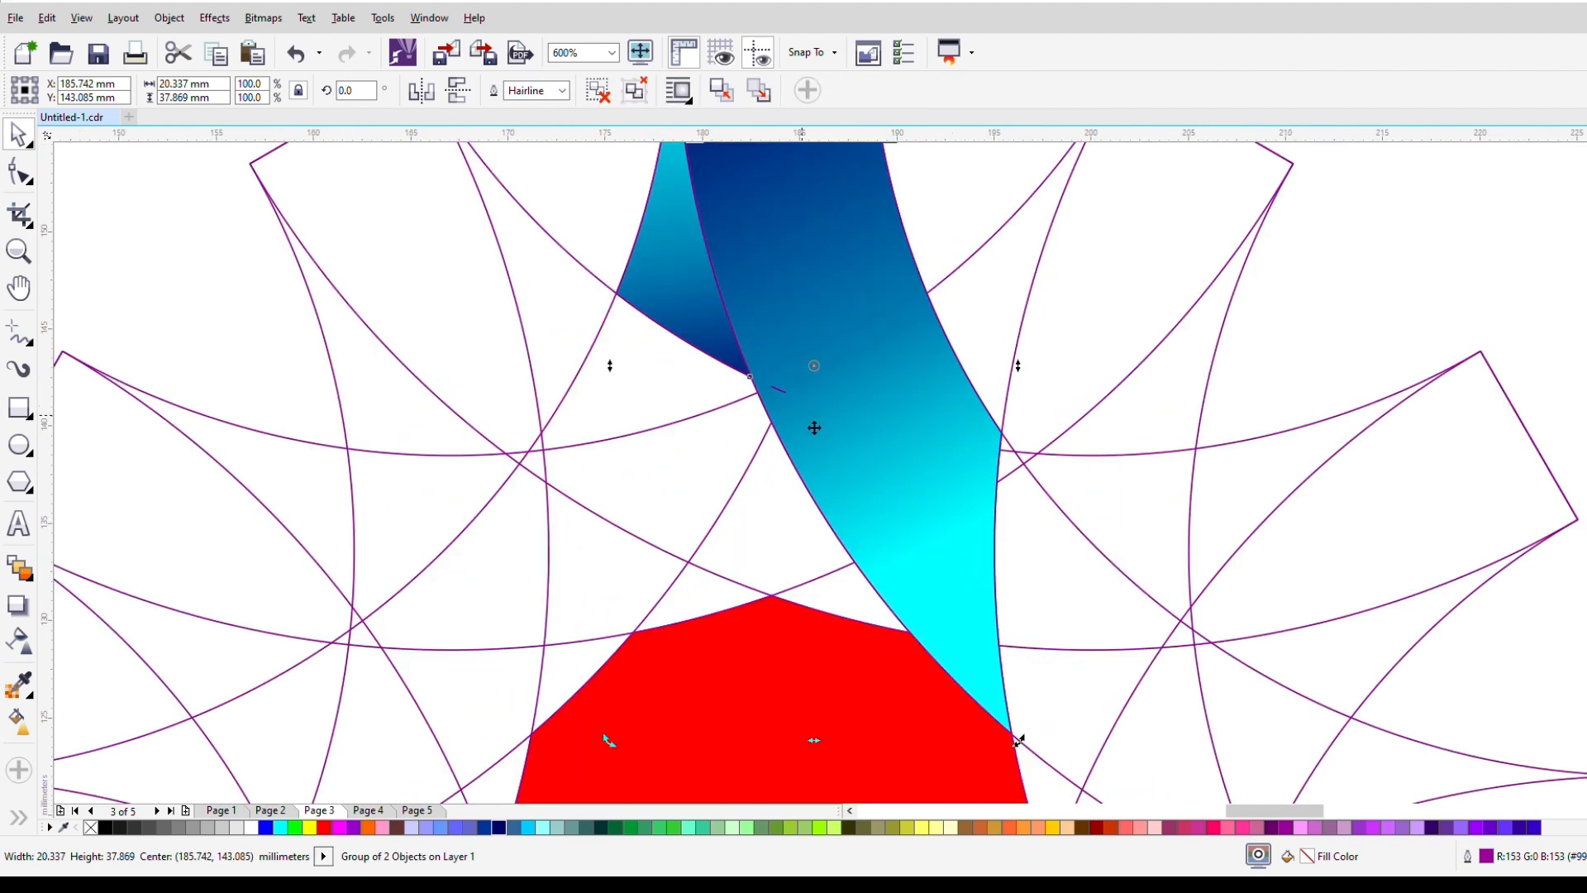
{"action": "left_click", "coordinate": [598, 90]}
Delete the two nodes of the stray short line inside the curved gradient band.
{"action": "left_click", "coordinate": [19, 172]}
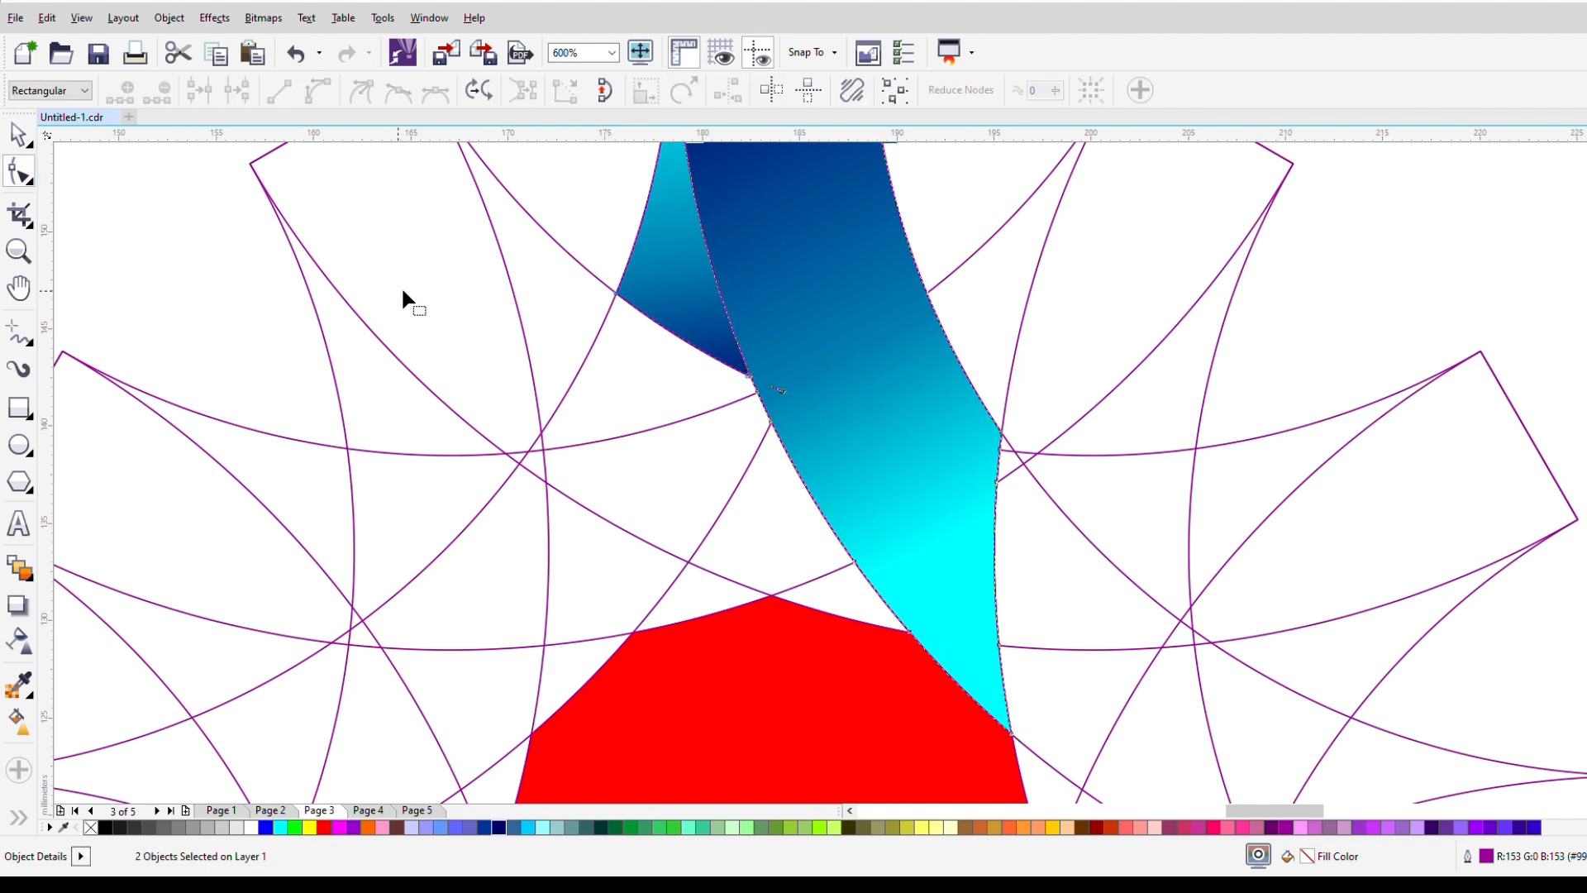
{"action": "scroll", "coordinate": [842, 384], "scroll_direction": "up", "scroll_amount": 4}
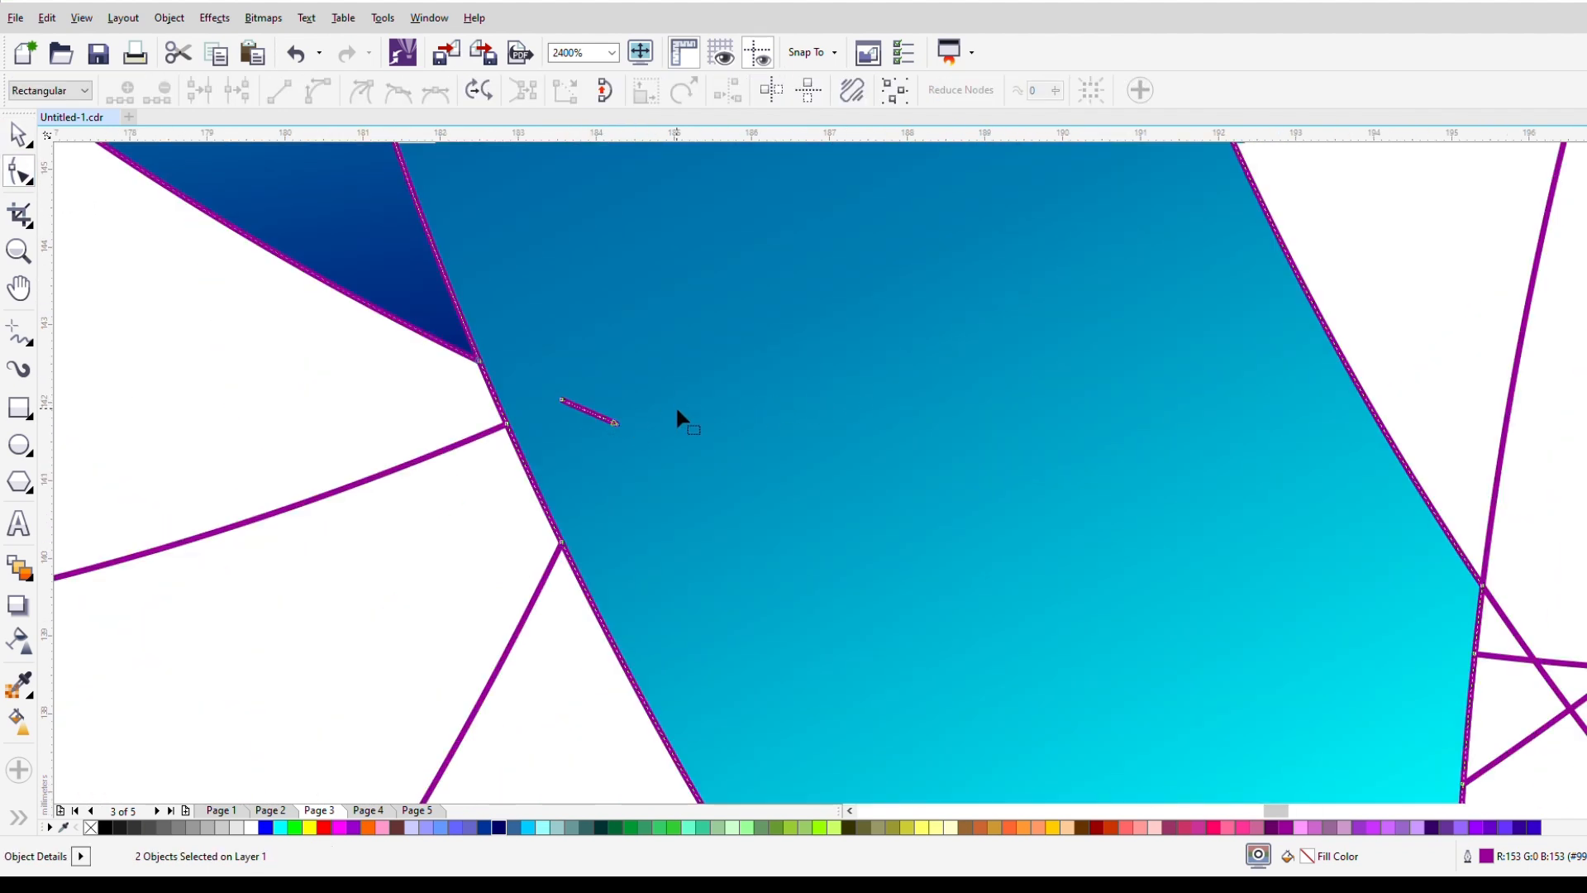
{"action": "left_click_drag", "start_coordinate": [612, 440], "coordinate": [613, 442]}
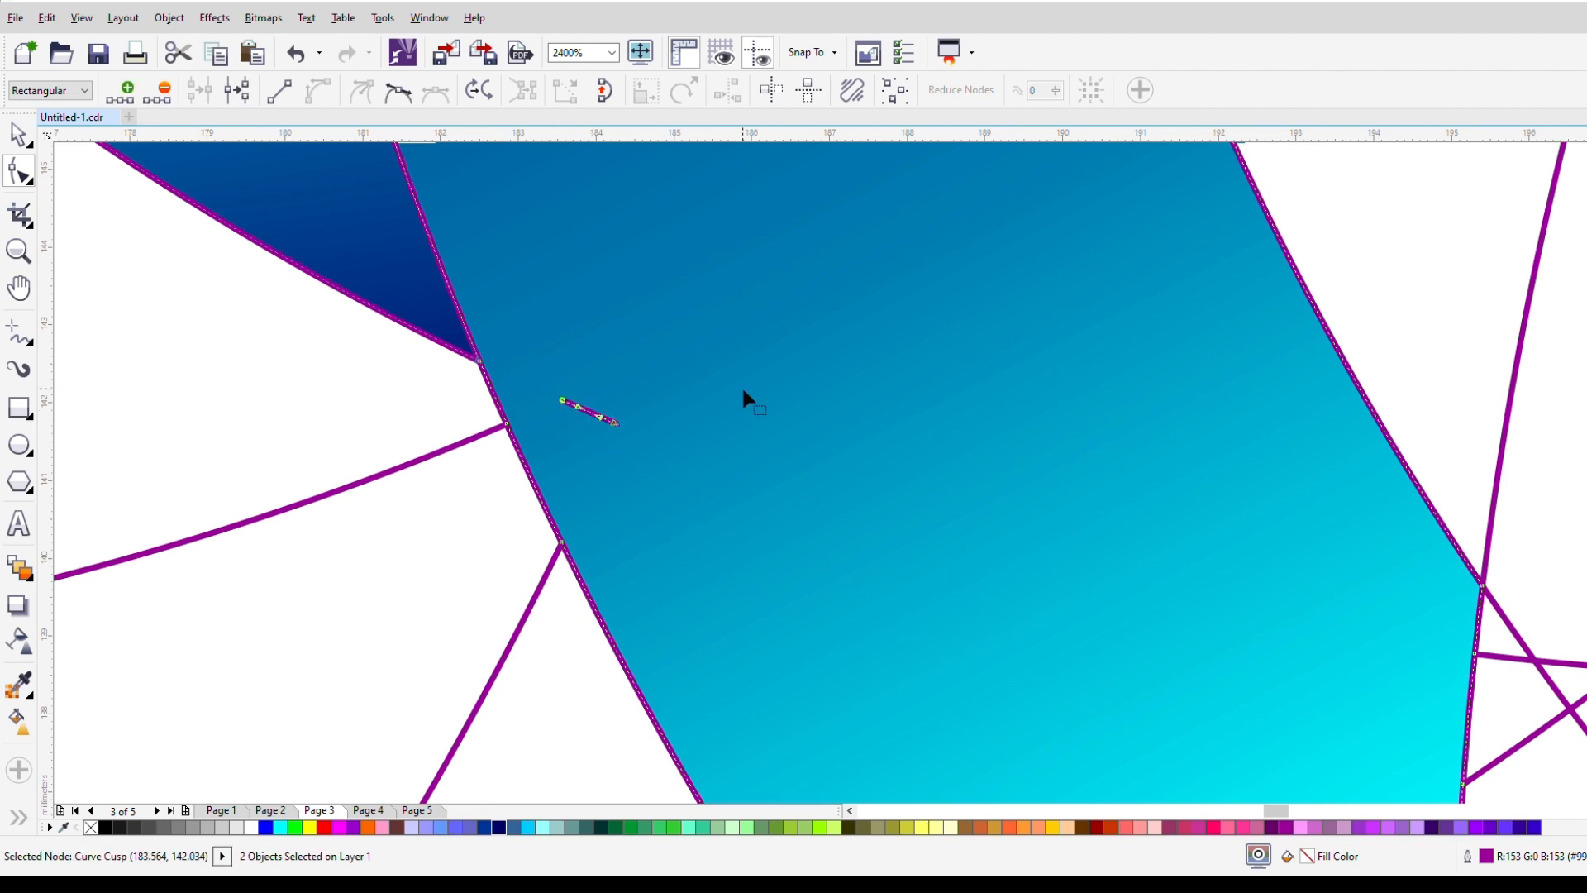
{"action": "left_click", "coordinate": [1445, 306]}
{"action": "left_click", "coordinate": [538, 384]}
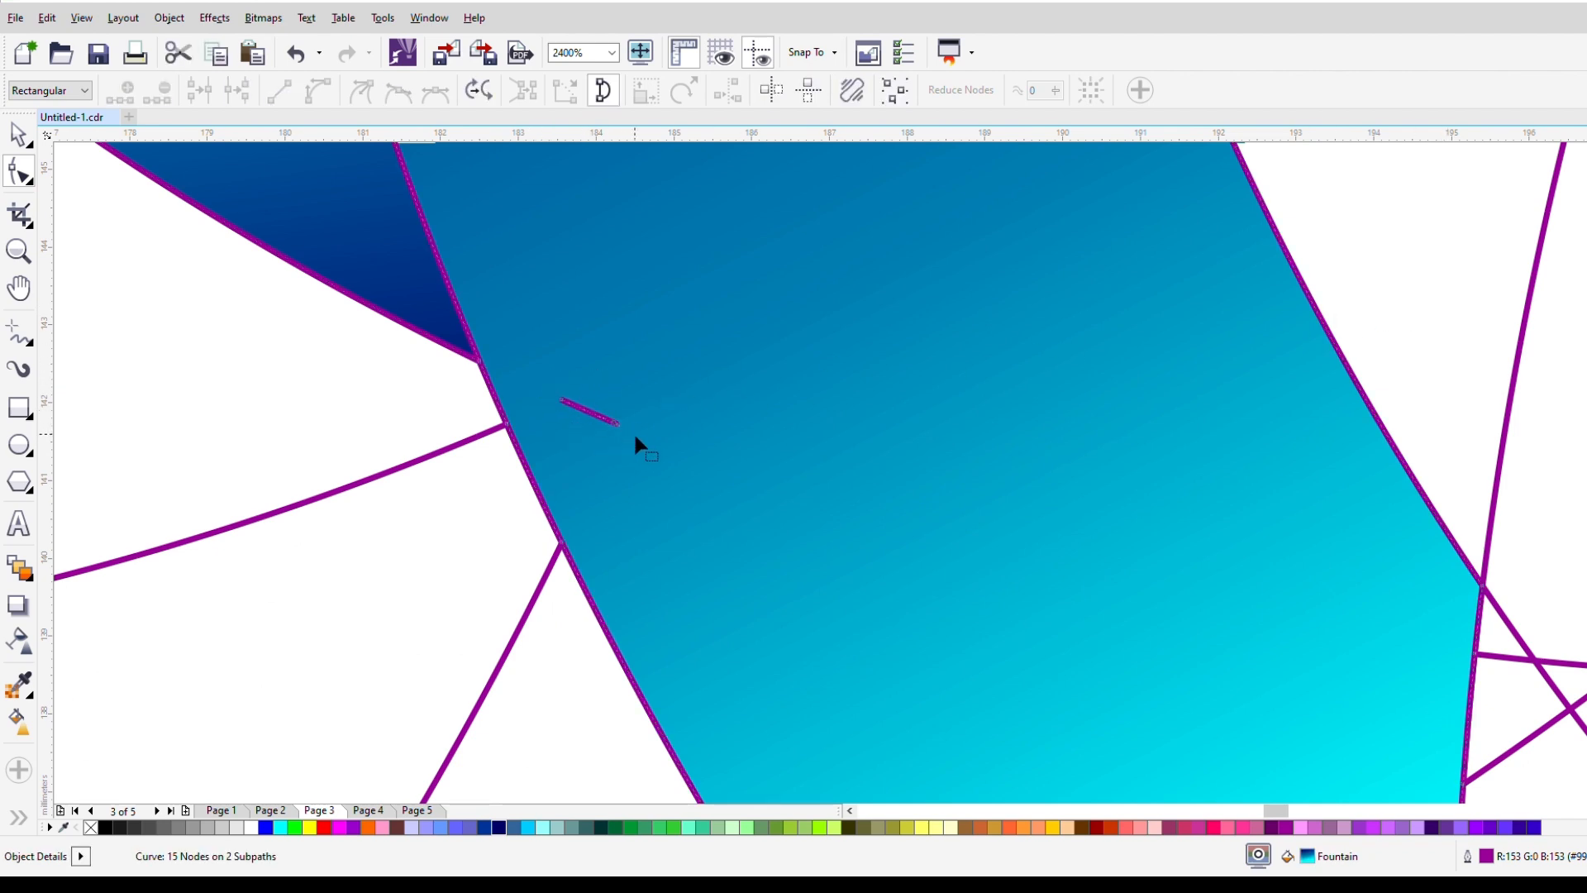
{"action": "left_click_drag", "start_coordinate": [612, 434], "coordinate": [613, 435]}
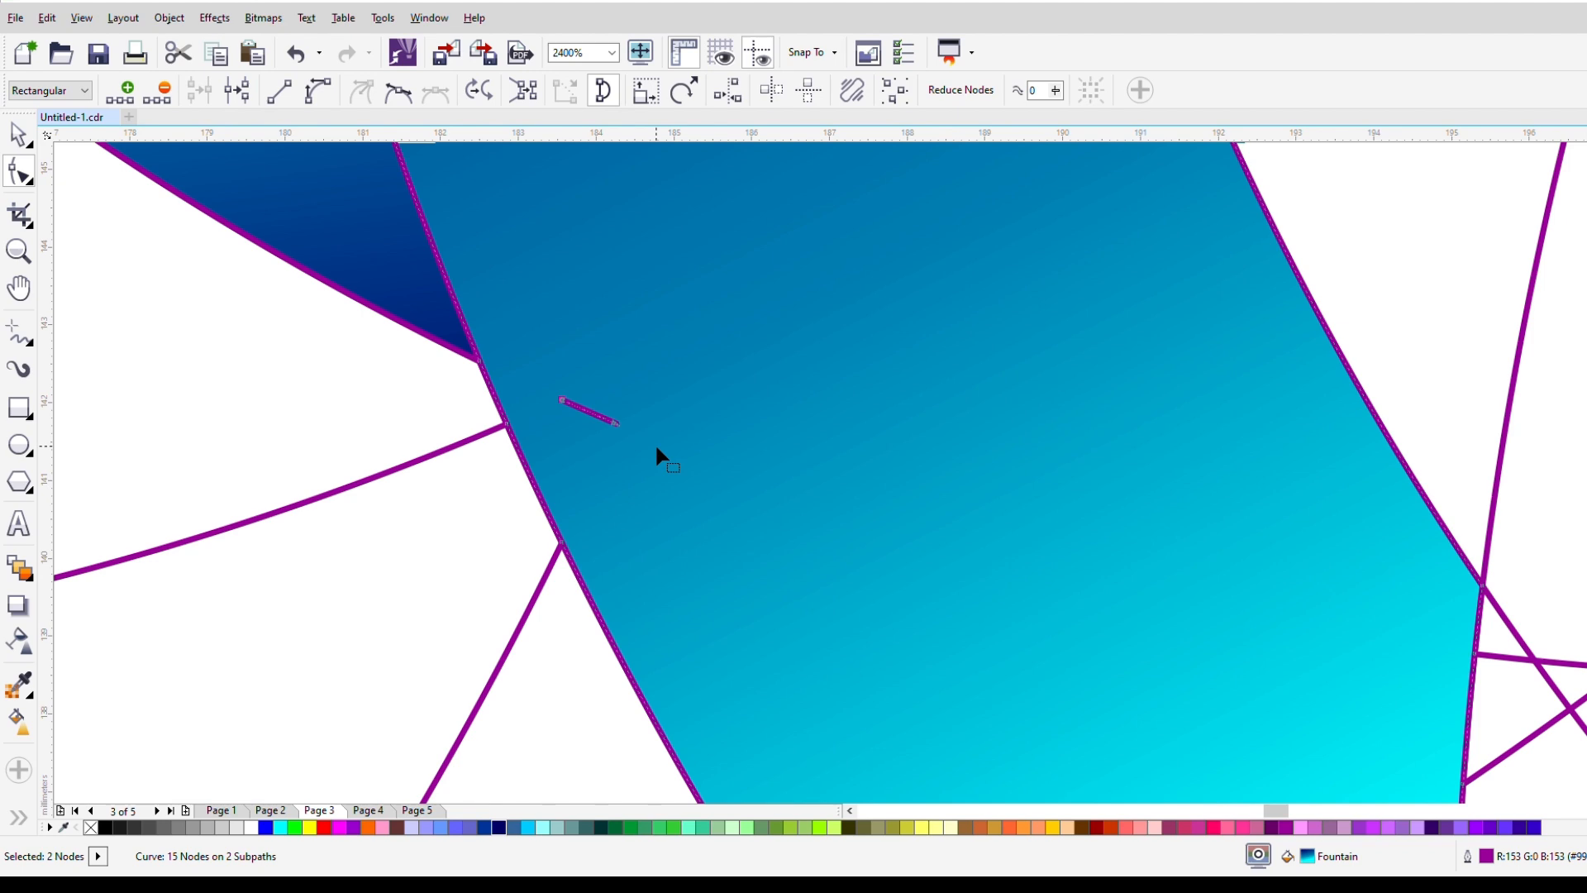
{"action": "key", "text": "Delete"}
{"action": "scroll", "coordinate": [641, 426], "scroll_direction": "down", "scroll_amount": 6}
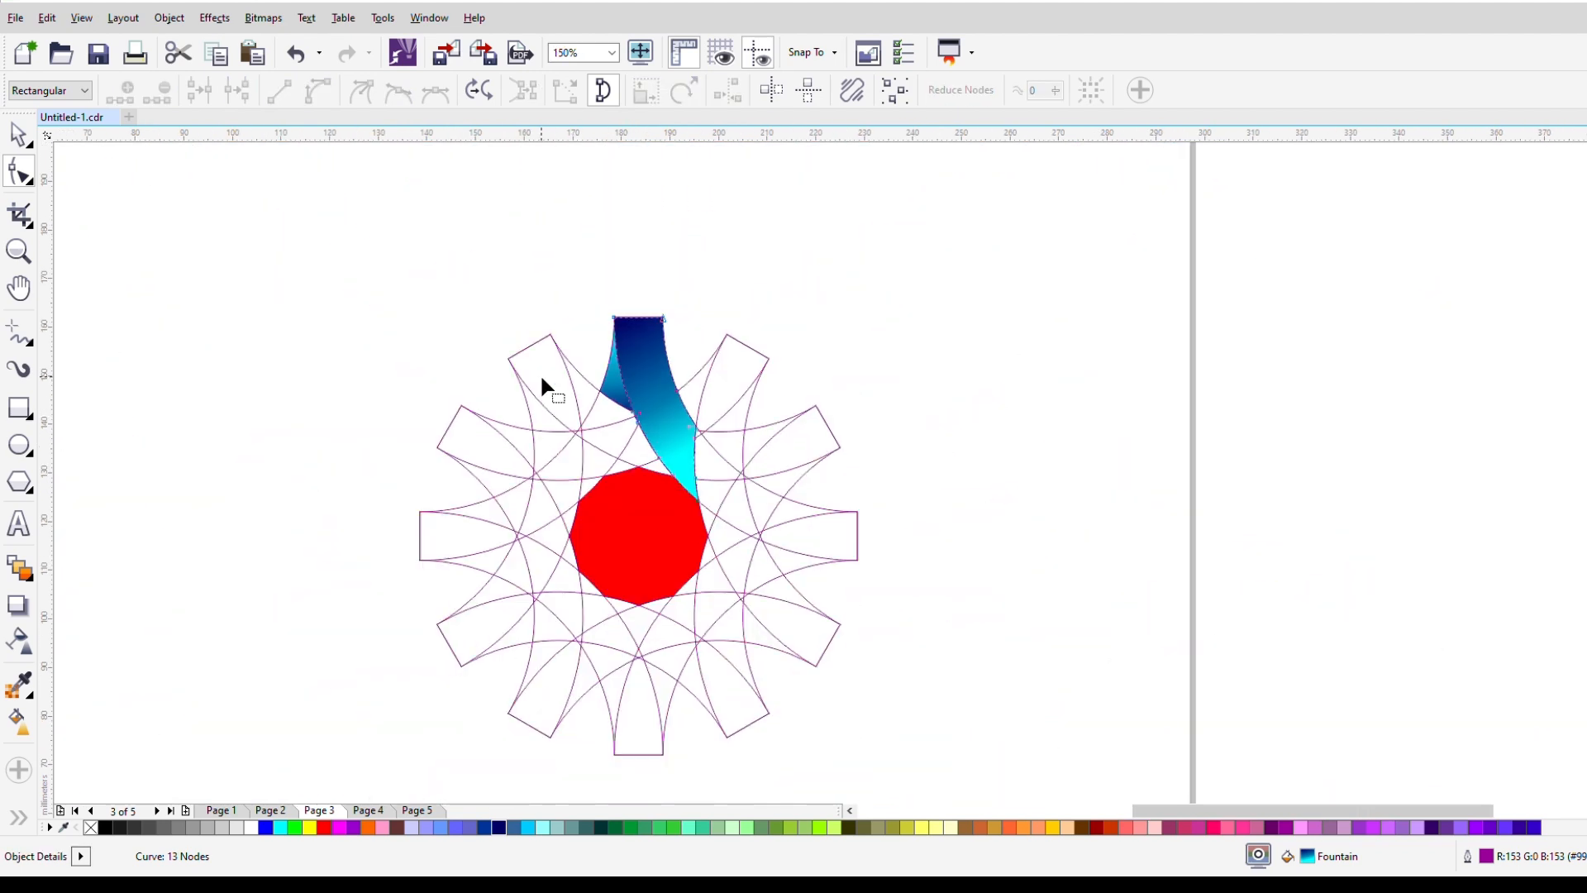
Group the curved gradient band with the small gradient piece beside it.
{"action": "left_click", "coordinate": [18, 134]}
{"action": "scroll", "coordinate": [408, 347], "scroll_direction": "up", "scroll_amount": 3}
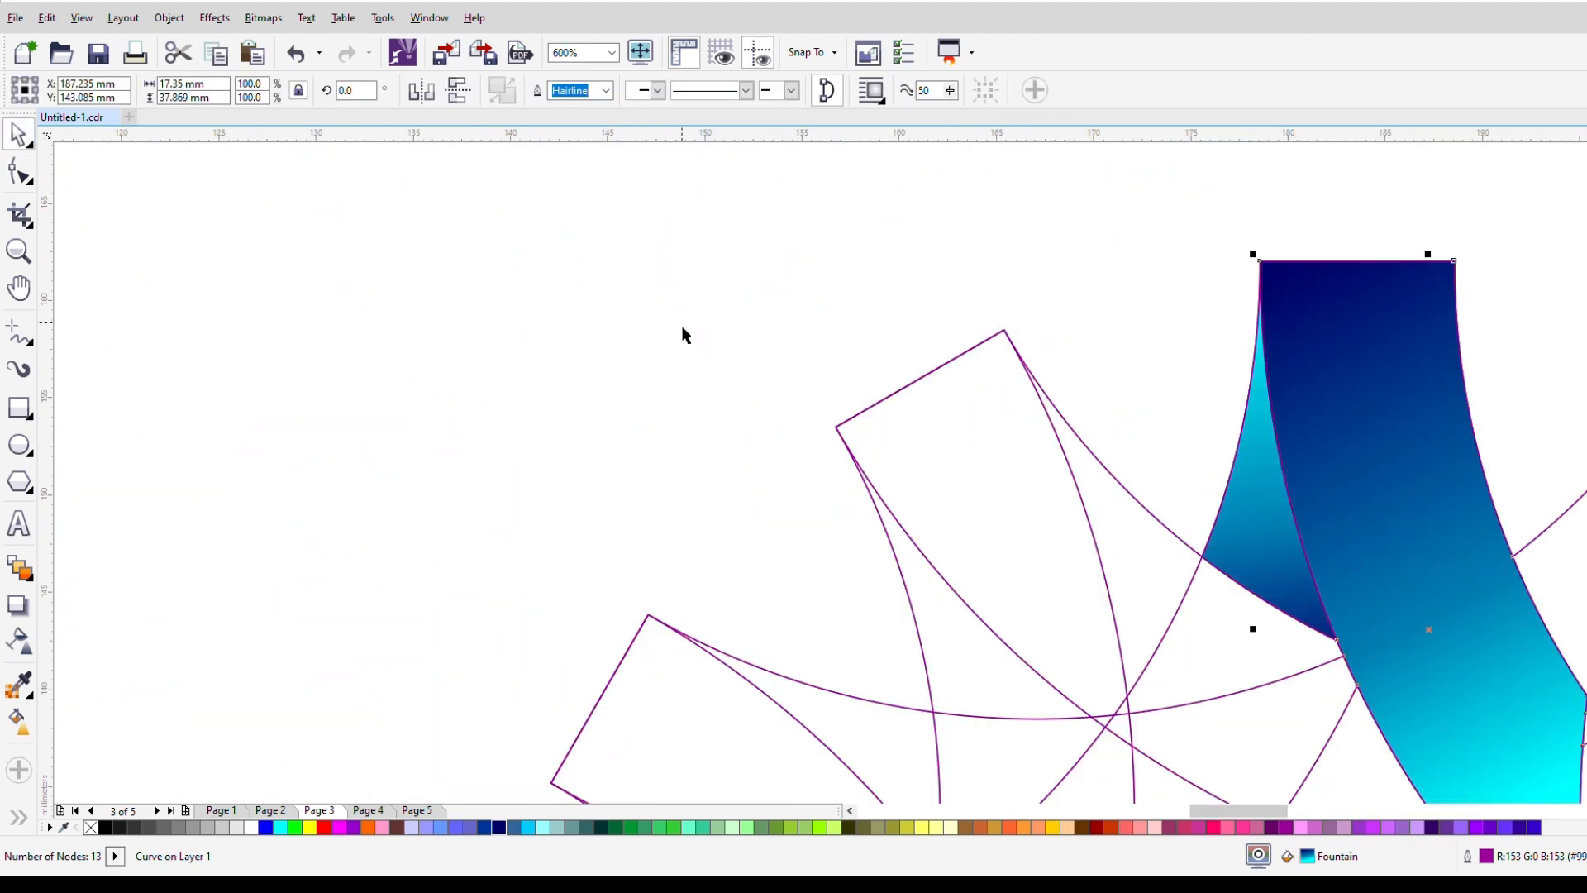
{"action": "scroll", "coordinate": [683, 335], "scroll_direction": "down", "scroll_amount": 2}
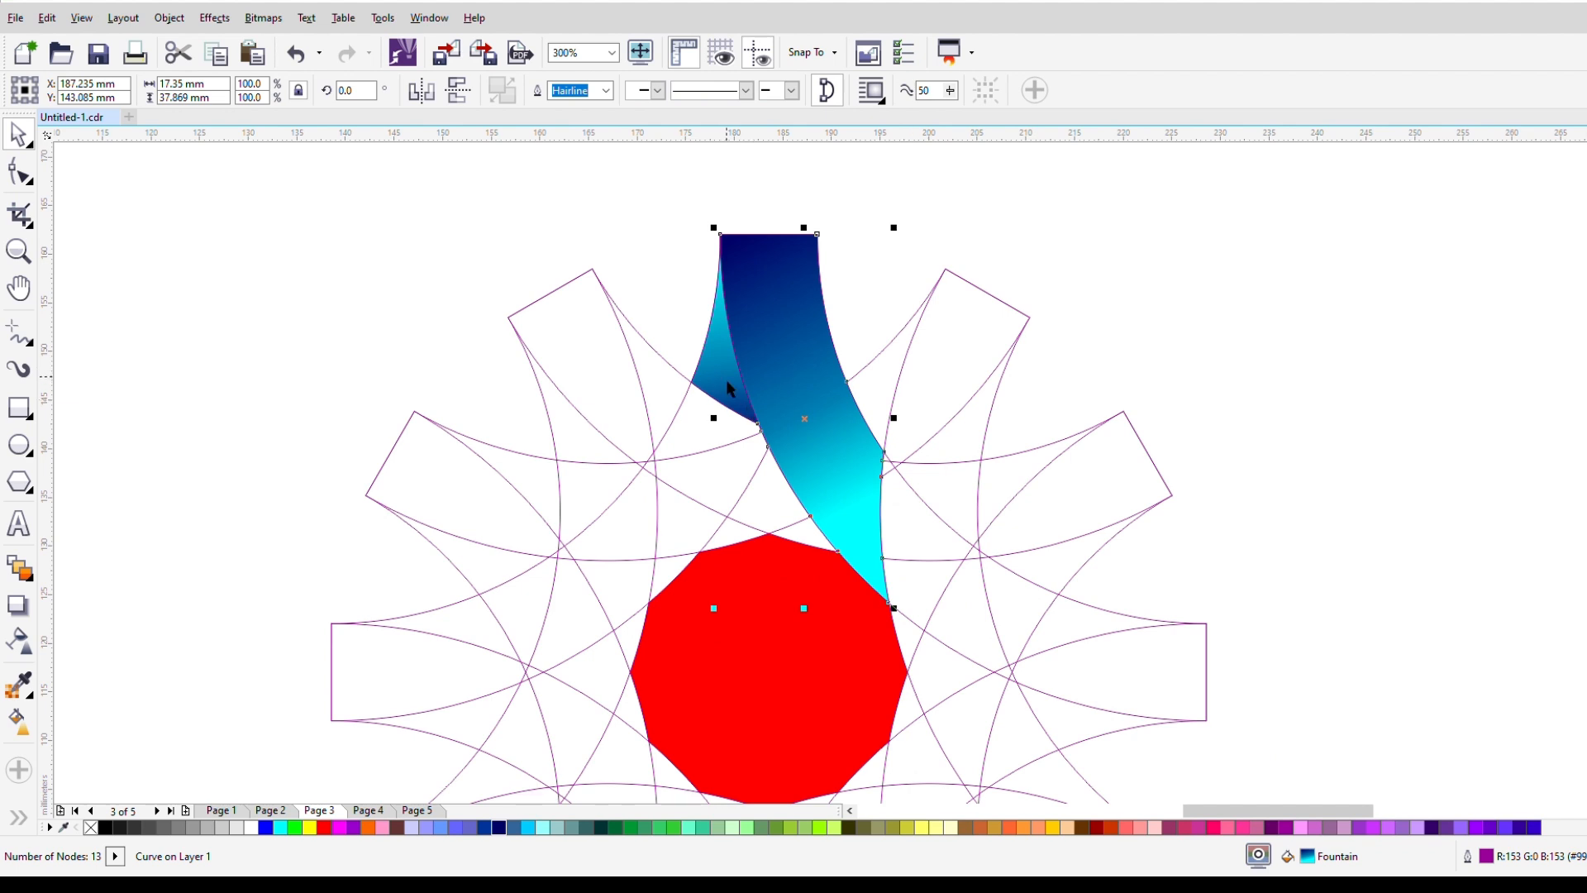
{"action": "left_click", "coordinate": [730, 388], "text": "shift"}
{"action": "left_click", "coordinate": [904, 91]}
{"action": "scroll", "coordinate": [808, 347], "scroll_direction": "down", "scroll_amount": 2}
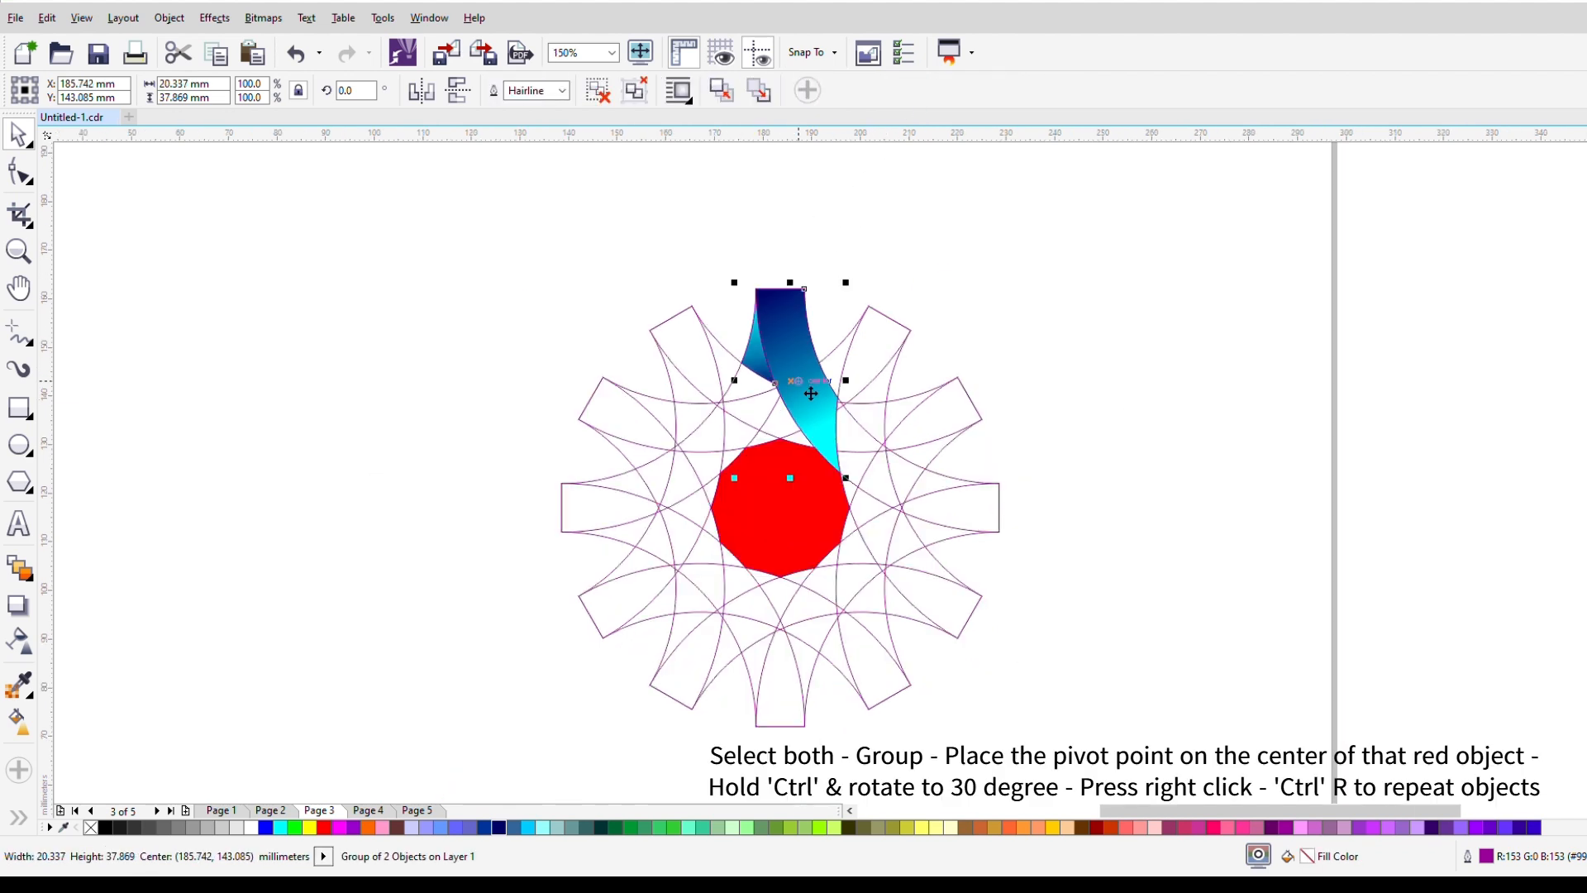
Move the group's rotation centre to the centre of the red polygon and create a copy rotated 30 degrees clockwise.
{"action": "left_click", "coordinate": [797, 385]}
{"action": "left_click_drag", "start_coordinate": [796, 384], "coordinate": [791, 519]}
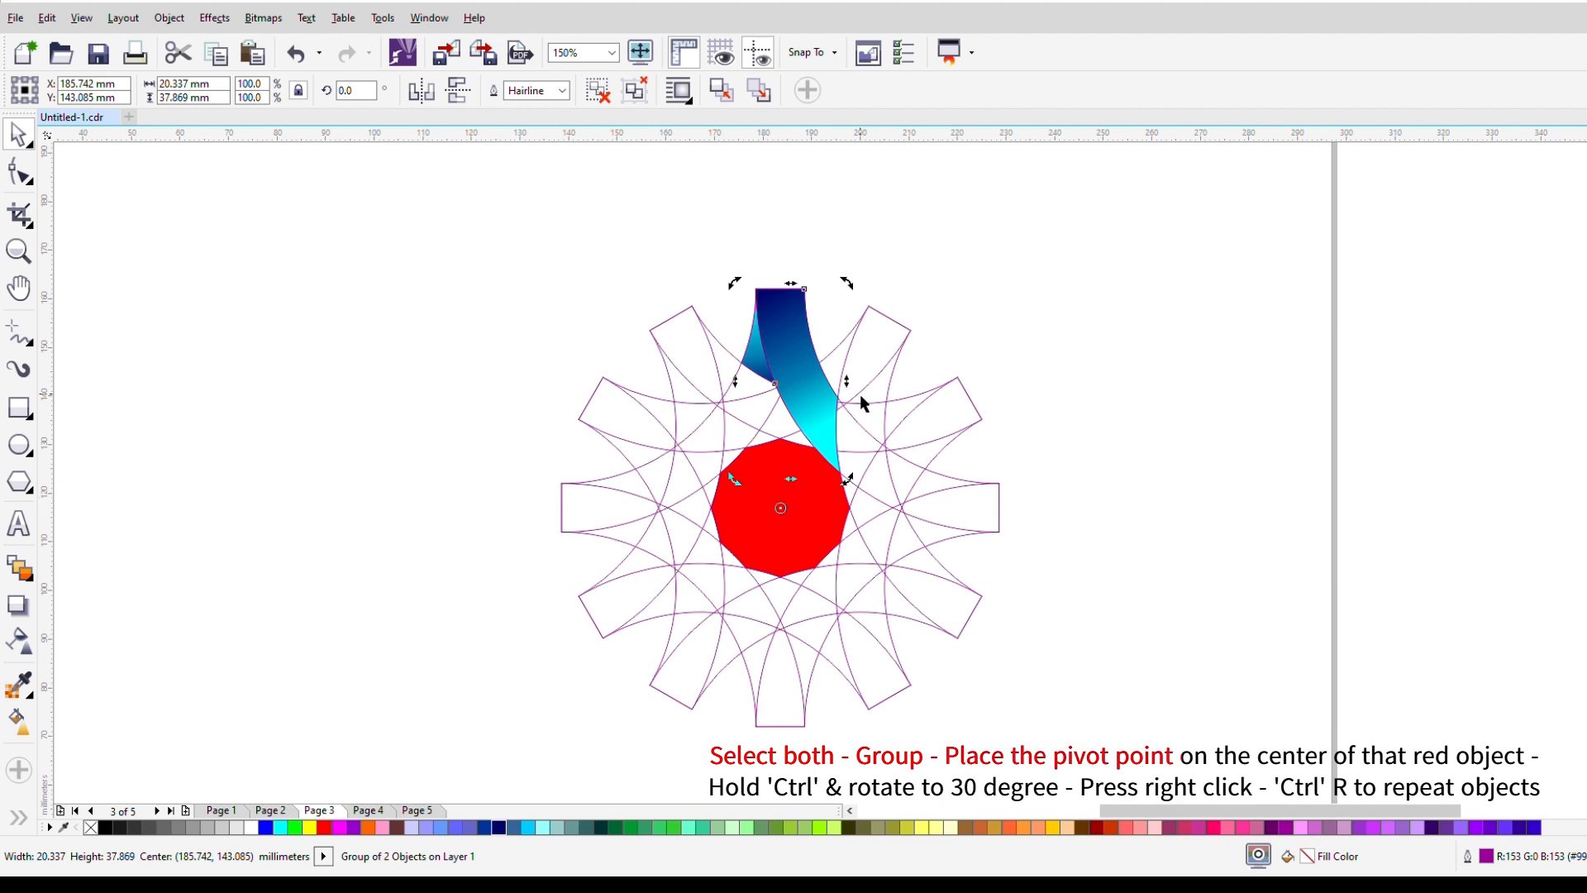
{"action": "left_click_drag", "start_coordinate": [847, 283], "coordinate": [957, 382]}
{"action": "right_click", "coordinate": [956, 382]}
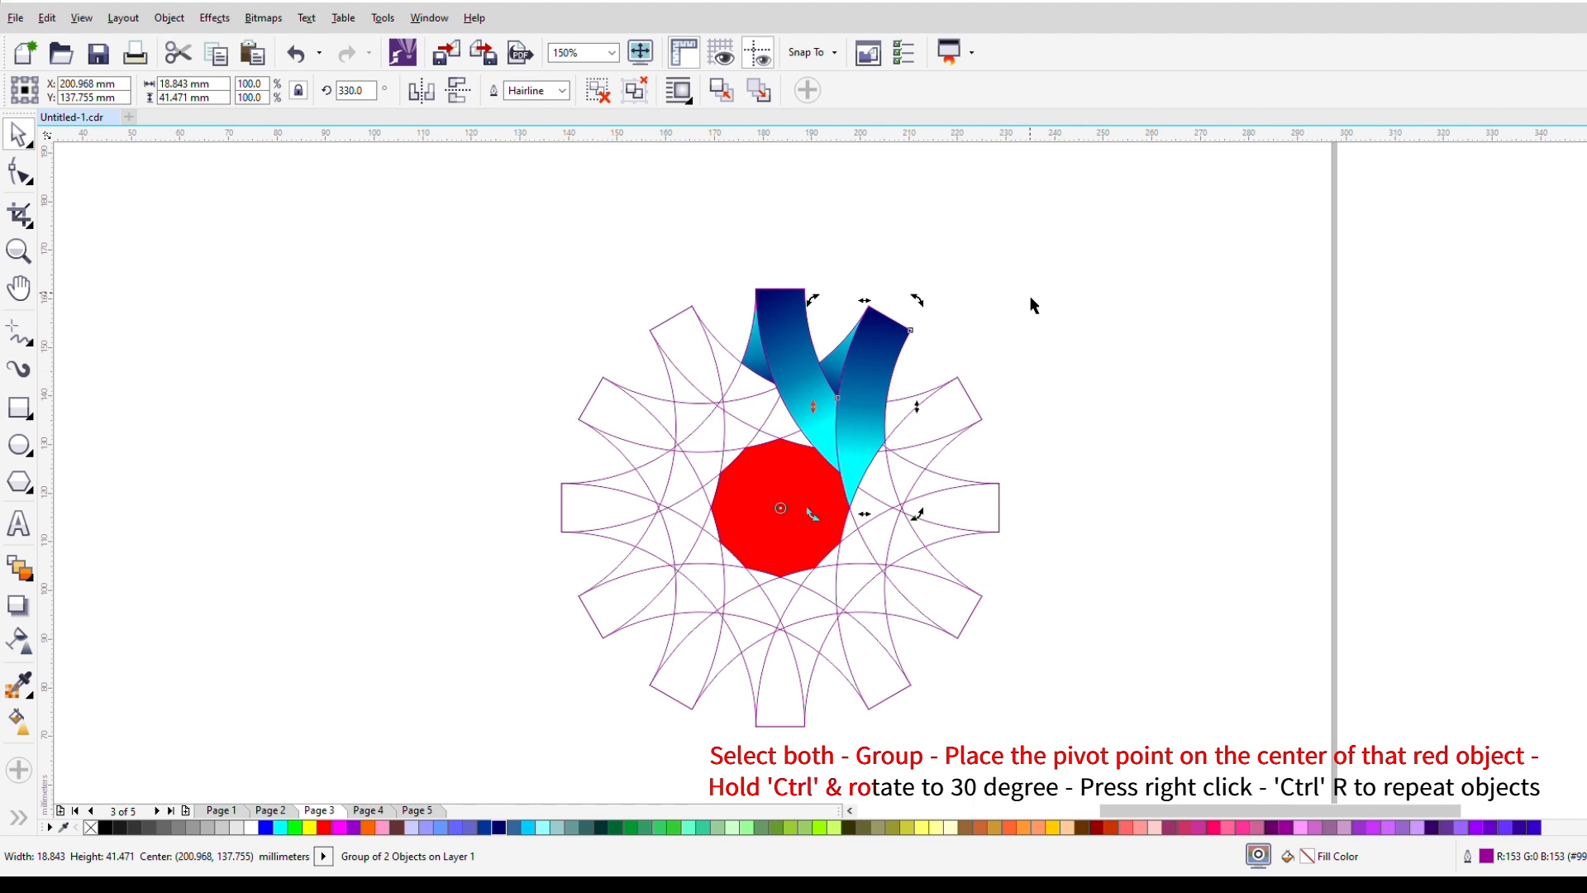
Repeat the rotated copy ten times around the red polygon to complete the ring of twelve groups, and deselect.
{"action": "key", "text": "ctrl+r"}
{"action": "key", "text": "ctrl+r"}
{"action": "key", "text": "ctrl+r"}
{"action": "key", "text": "ctrl+r"}
{"action": "key", "text": "ctrl+r"}
{"action": "key", "text": "ctrl+r"}
{"action": "key", "text": "ctrl+r"}
{"action": "key", "text": "ctrl+r"}
{"action": "key", "text": "ctrl+r"}
{"action": "key", "text": "ctrl+r"}
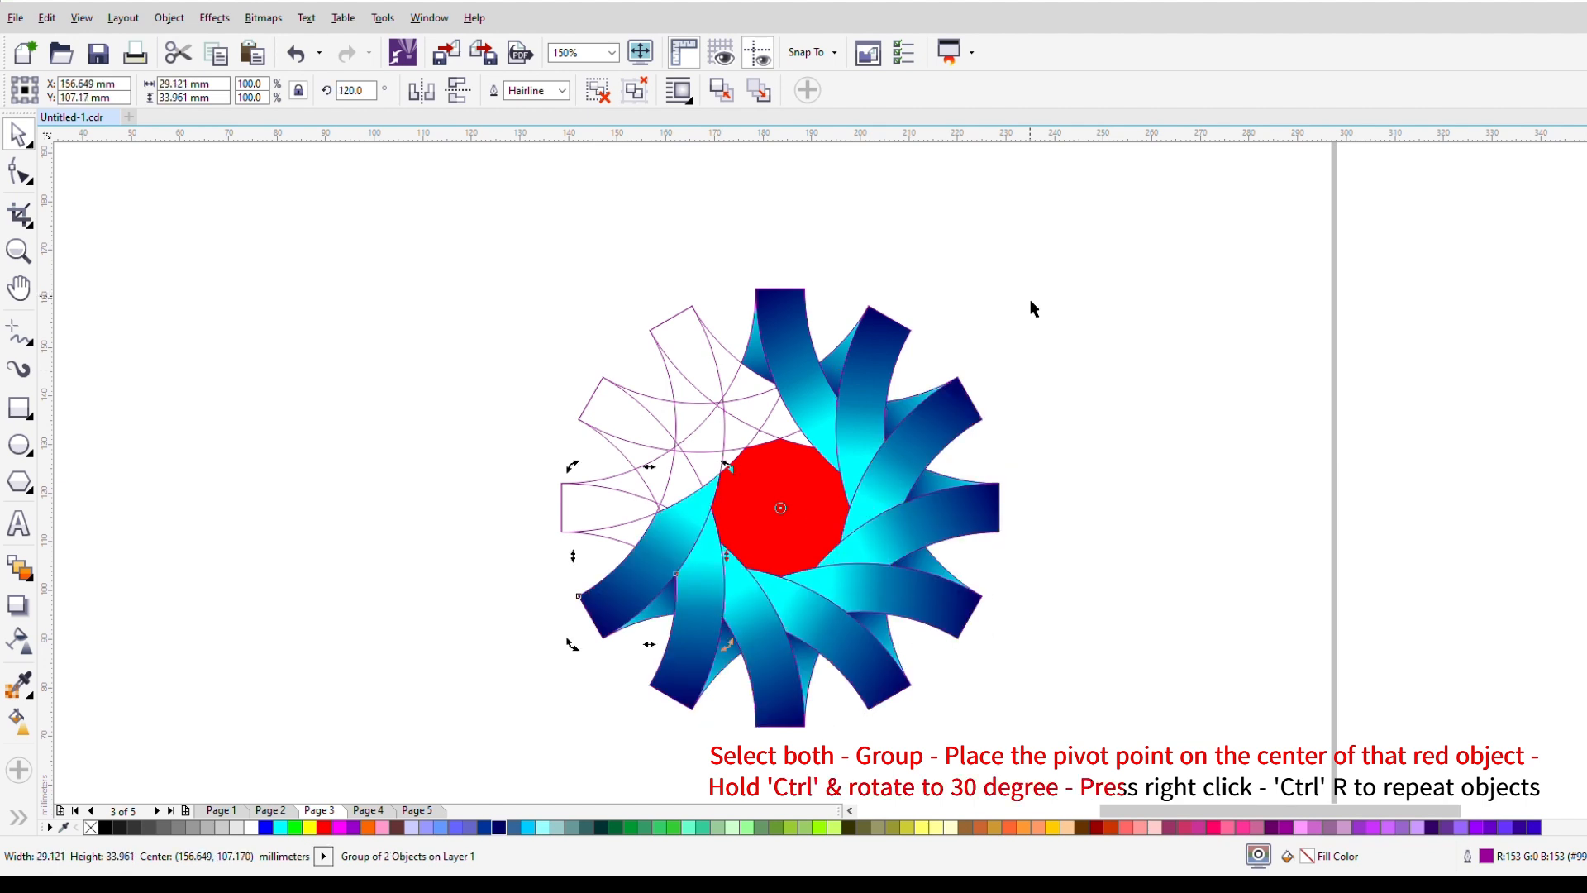
{"action": "left_click", "coordinate": [1230, 390]}
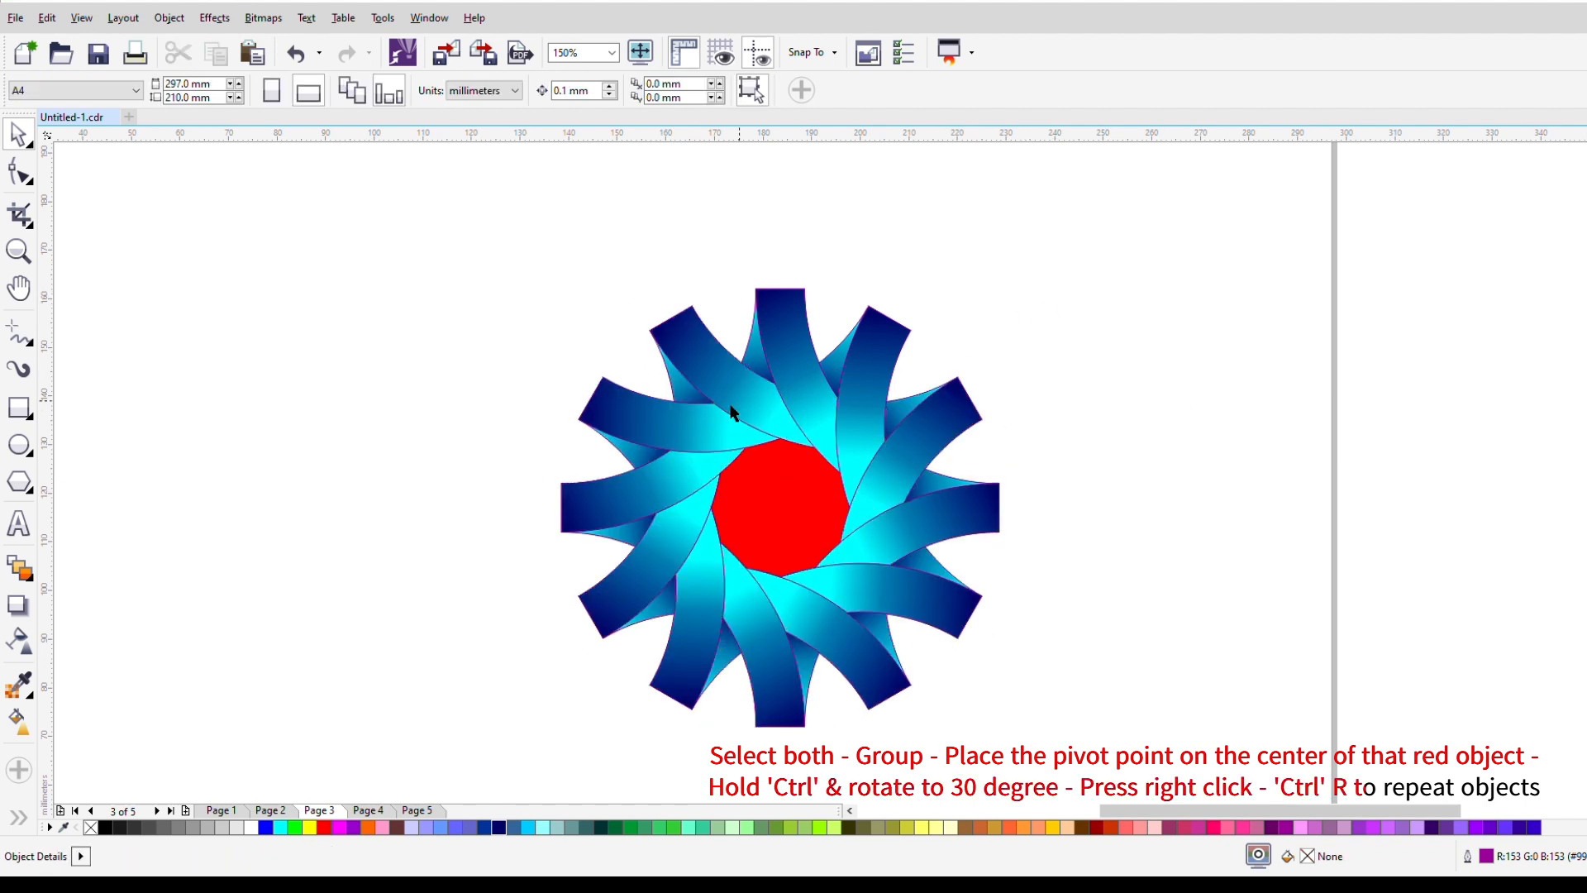
Select all twelve gradient groups and move them together to the left half of the page, clear of the construction outlines.
{"action": "left_click", "coordinate": [740, 401]}
{"action": "left_click", "coordinate": [873, 413], "text": "shift"}
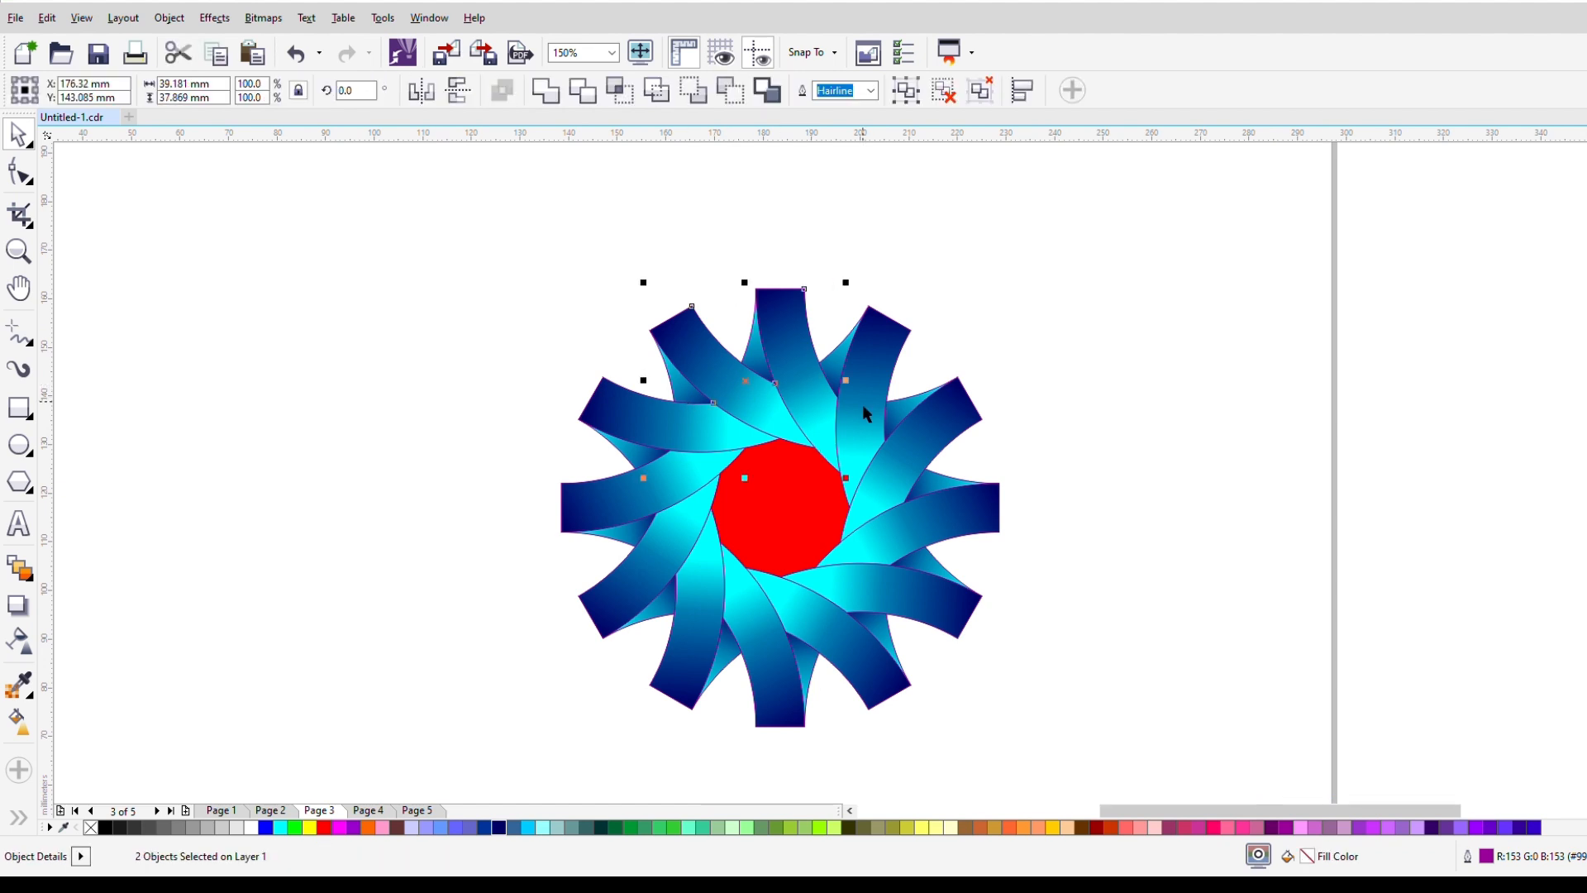
{"action": "left_click", "coordinate": [910, 484], "text": "shift"}
{"action": "left_click", "coordinate": [919, 513], "text": "shift"}
{"action": "left_click", "coordinate": [932, 529], "text": "shift"}
{"action": "left_click", "coordinate": [899, 597], "text": "shift"}
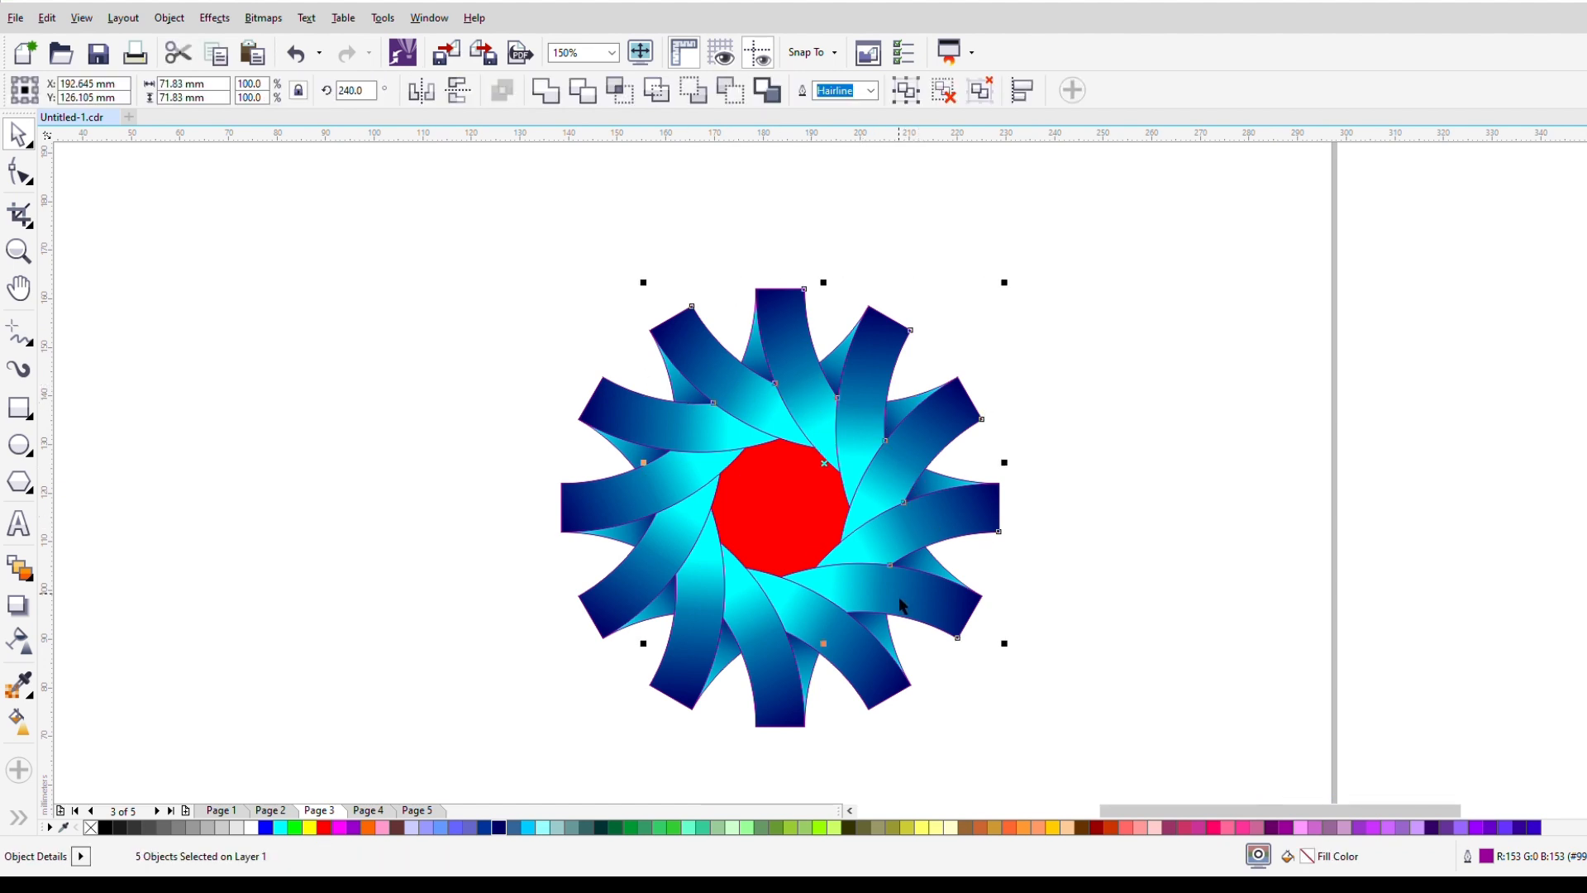
{"action": "left_click", "coordinate": [828, 628], "text": "shift"}
{"action": "left_click", "coordinate": [754, 637], "text": "shift"}
{"action": "left_click", "coordinate": [661, 583], "text": "shift"}
{"action": "left_click", "coordinate": [666, 509], "text": "shift"}
{"action": "left_click", "coordinate": [667, 430], "text": "shift"}
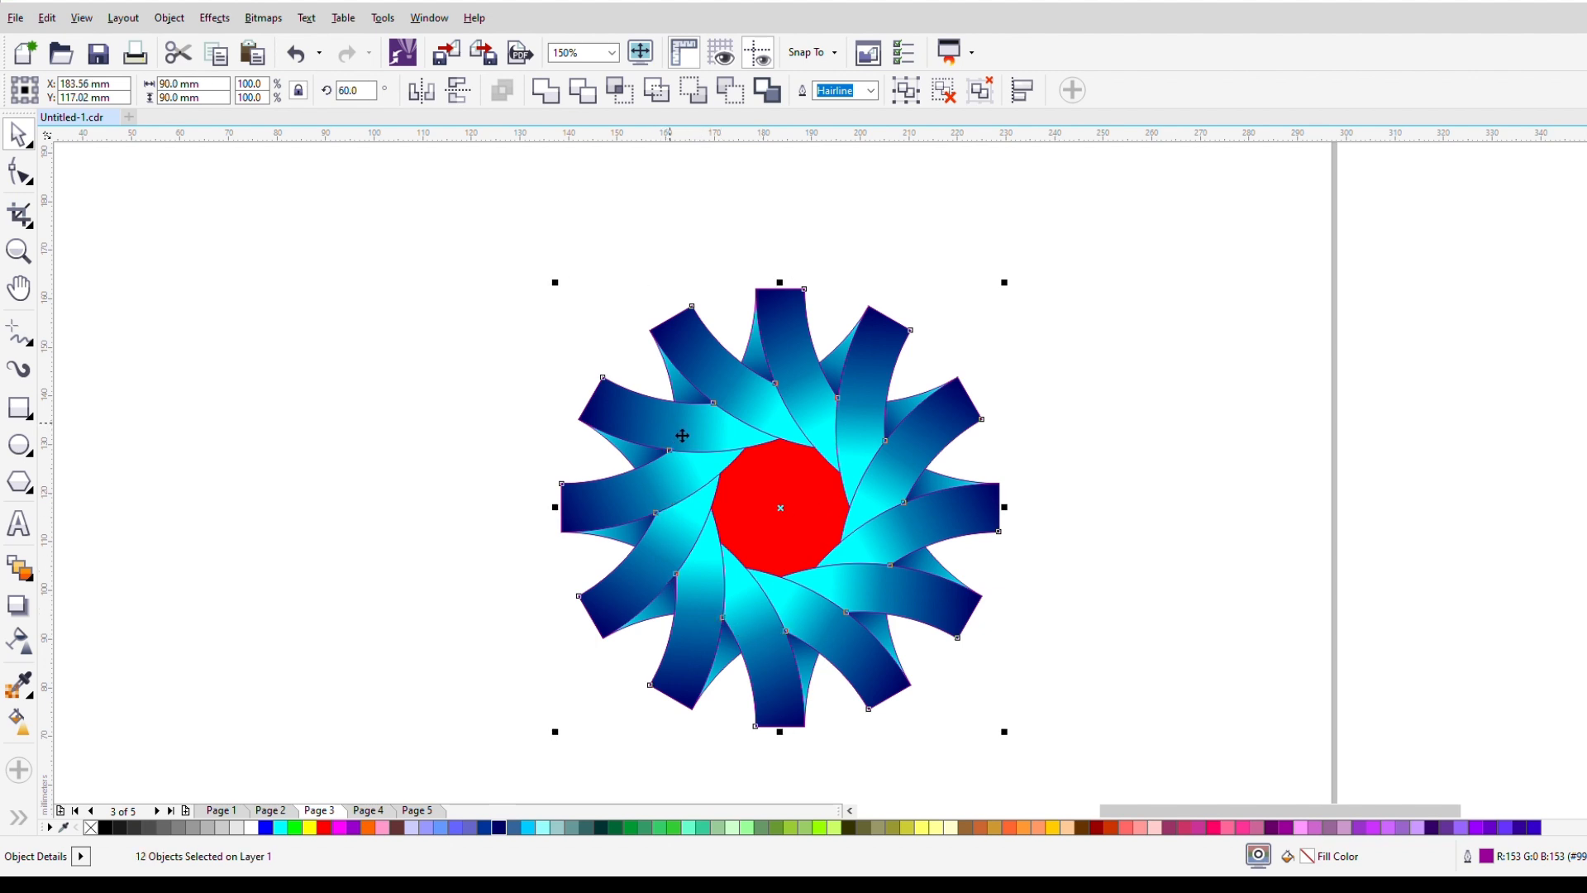
{"action": "scroll", "coordinate": [667, 430], "scroll_direction": "down", "scroll_amount": 4}
{"action": "left_click_drag", "start_coordinate": [713, 462], "coordinate": [589, 463]}
Delete the leftover purple construction outlines together with the red polygon.
{"action": "key", "text": "Delete"}
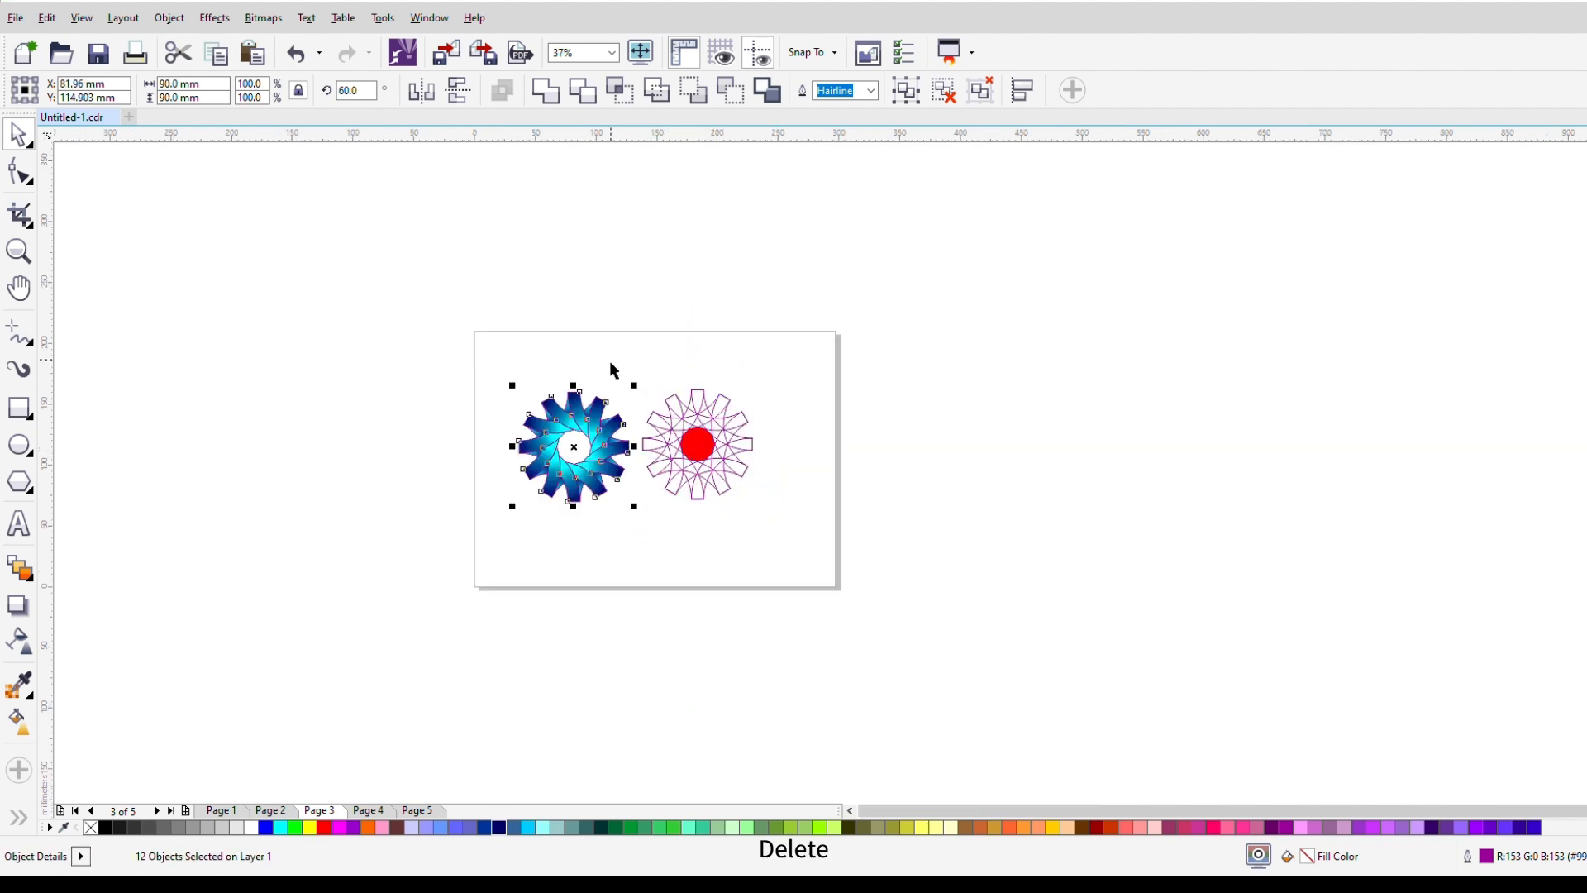
{"action": "left_click_drag", "start_coordinate": [612, 336], "coordinate": [795, 551]}
{"action": "key", "text": "Delete"}
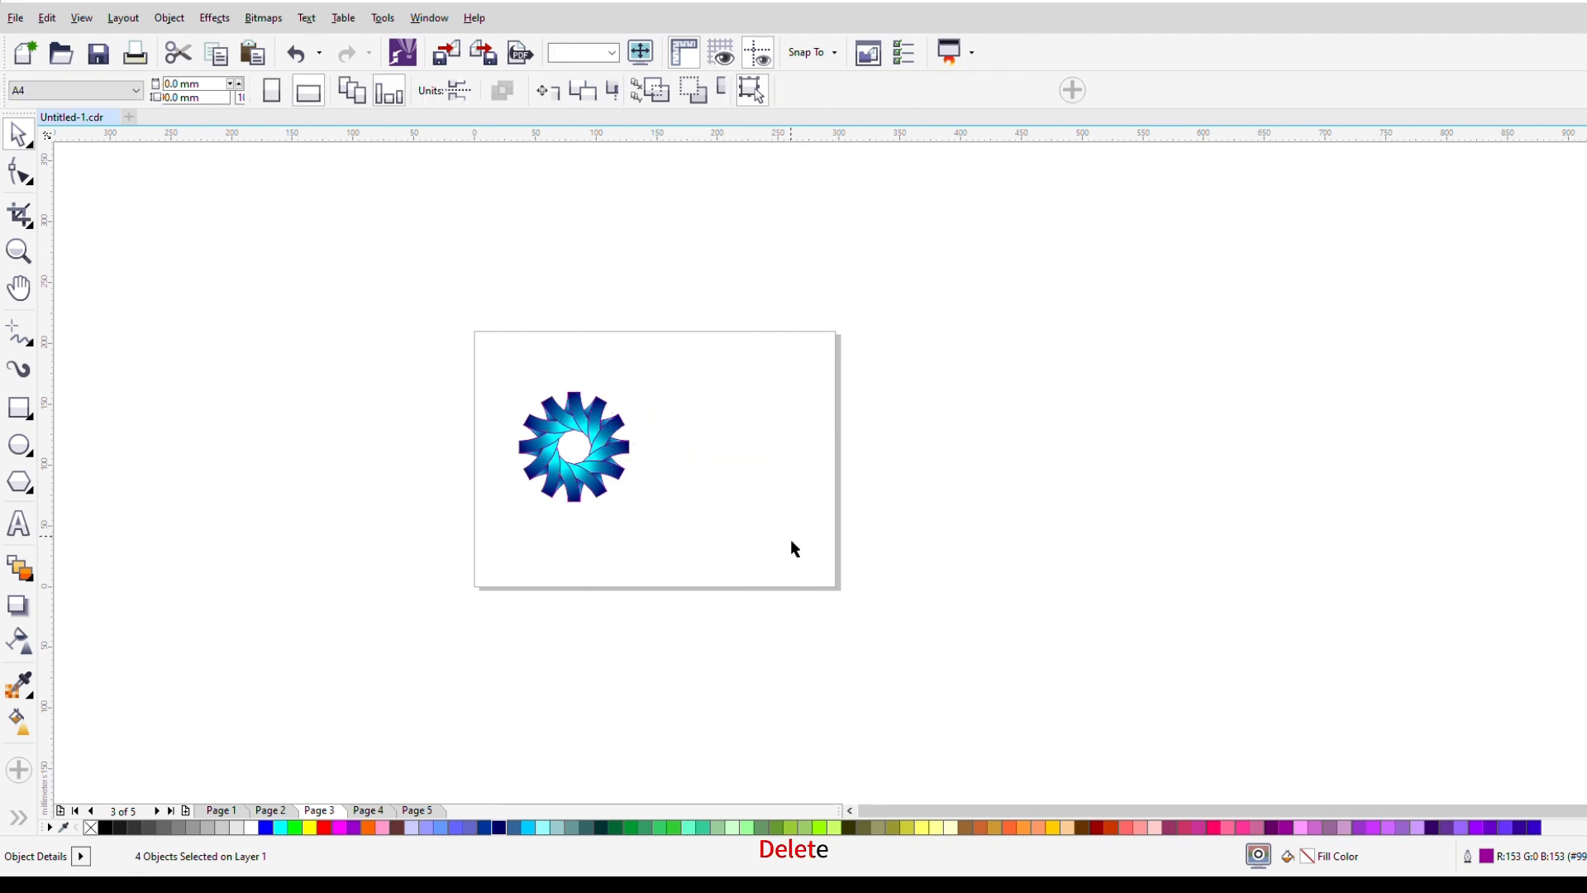
{"action": "scroll", "coordinate": [552, 438], "scroll_direction": "up", "scroll_amount": 4}
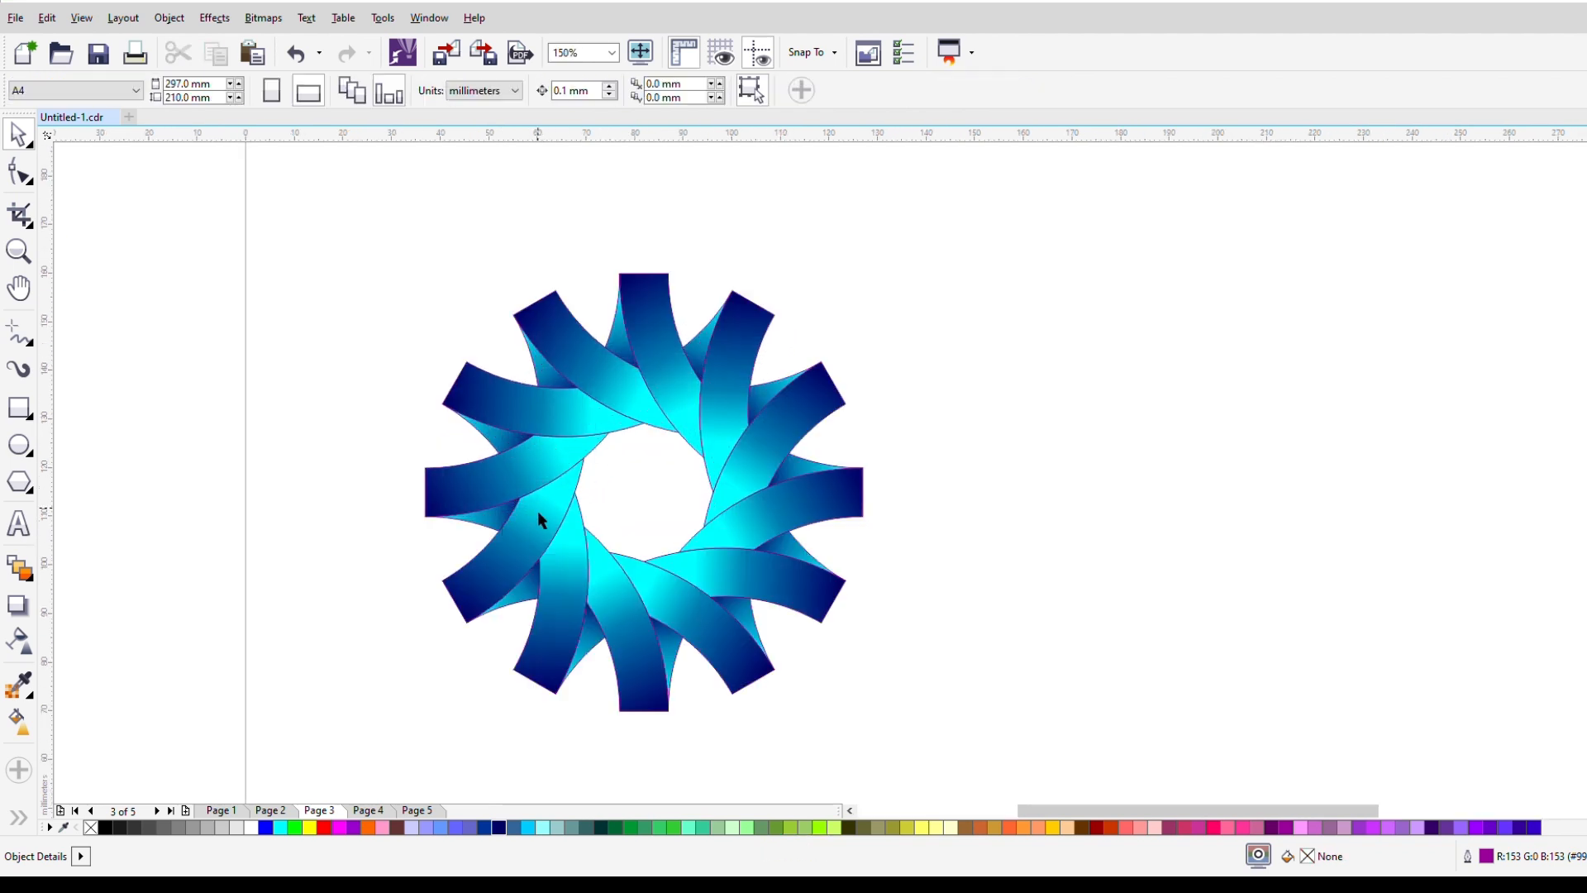
Remove the outline from all twelve gradient groups of the ornament, and deselect them.
{"action": "left_click_drag", "start_coordinate": [340, 239], "coordinate": [943, 772]}
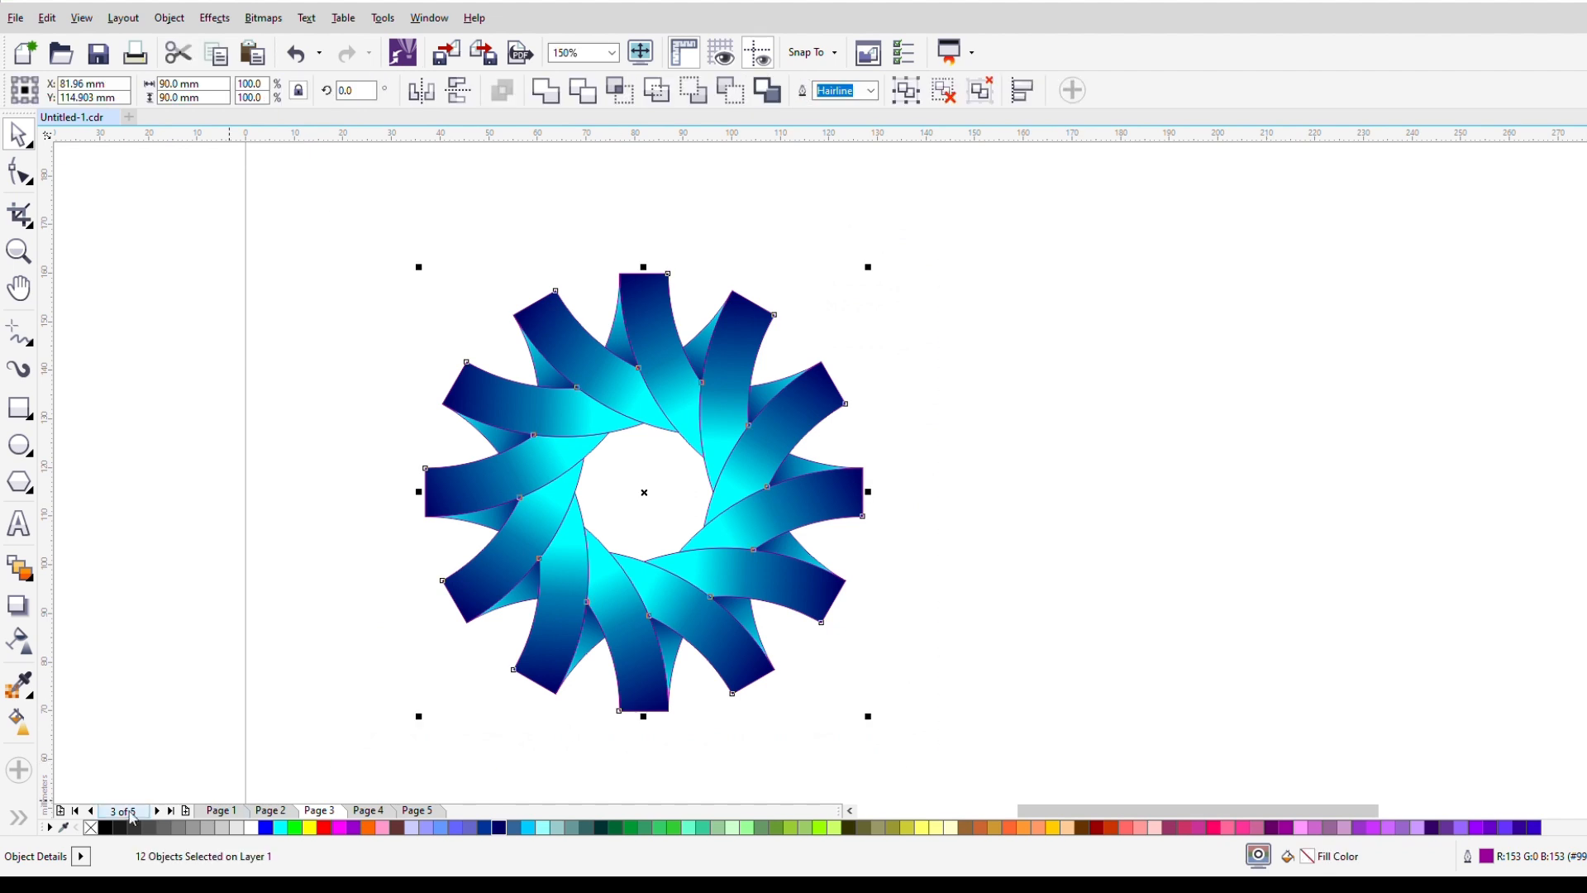
{"action": "right_click", "coordinate": [90, 827]}
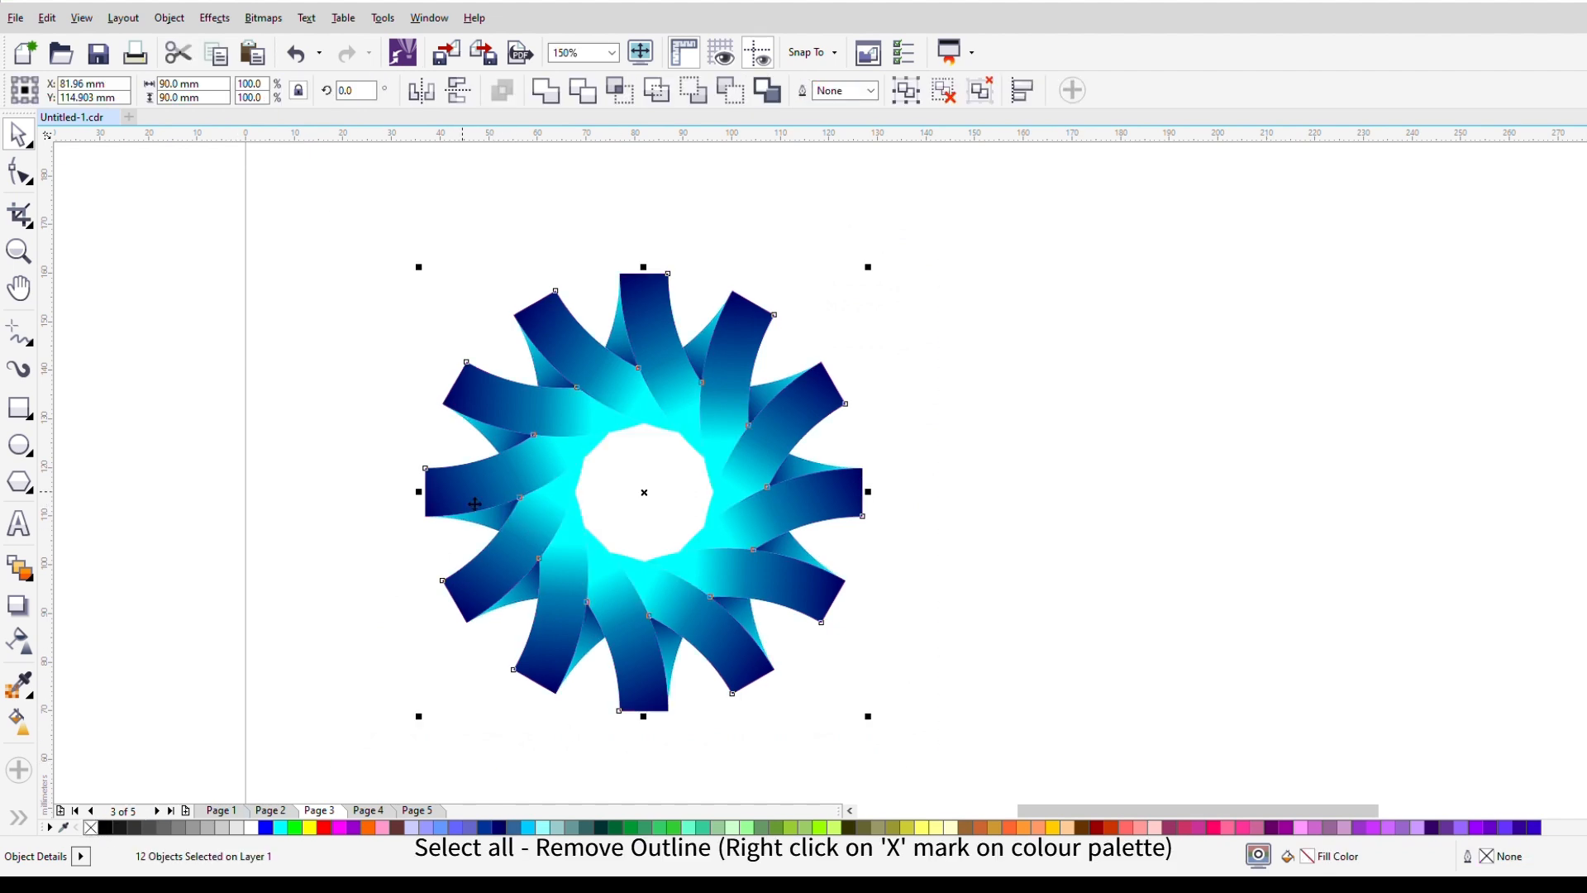
{"action": "scroll", "coordinate": [471, 504], "scroll_direction": "up", "scroll_amount": 2}
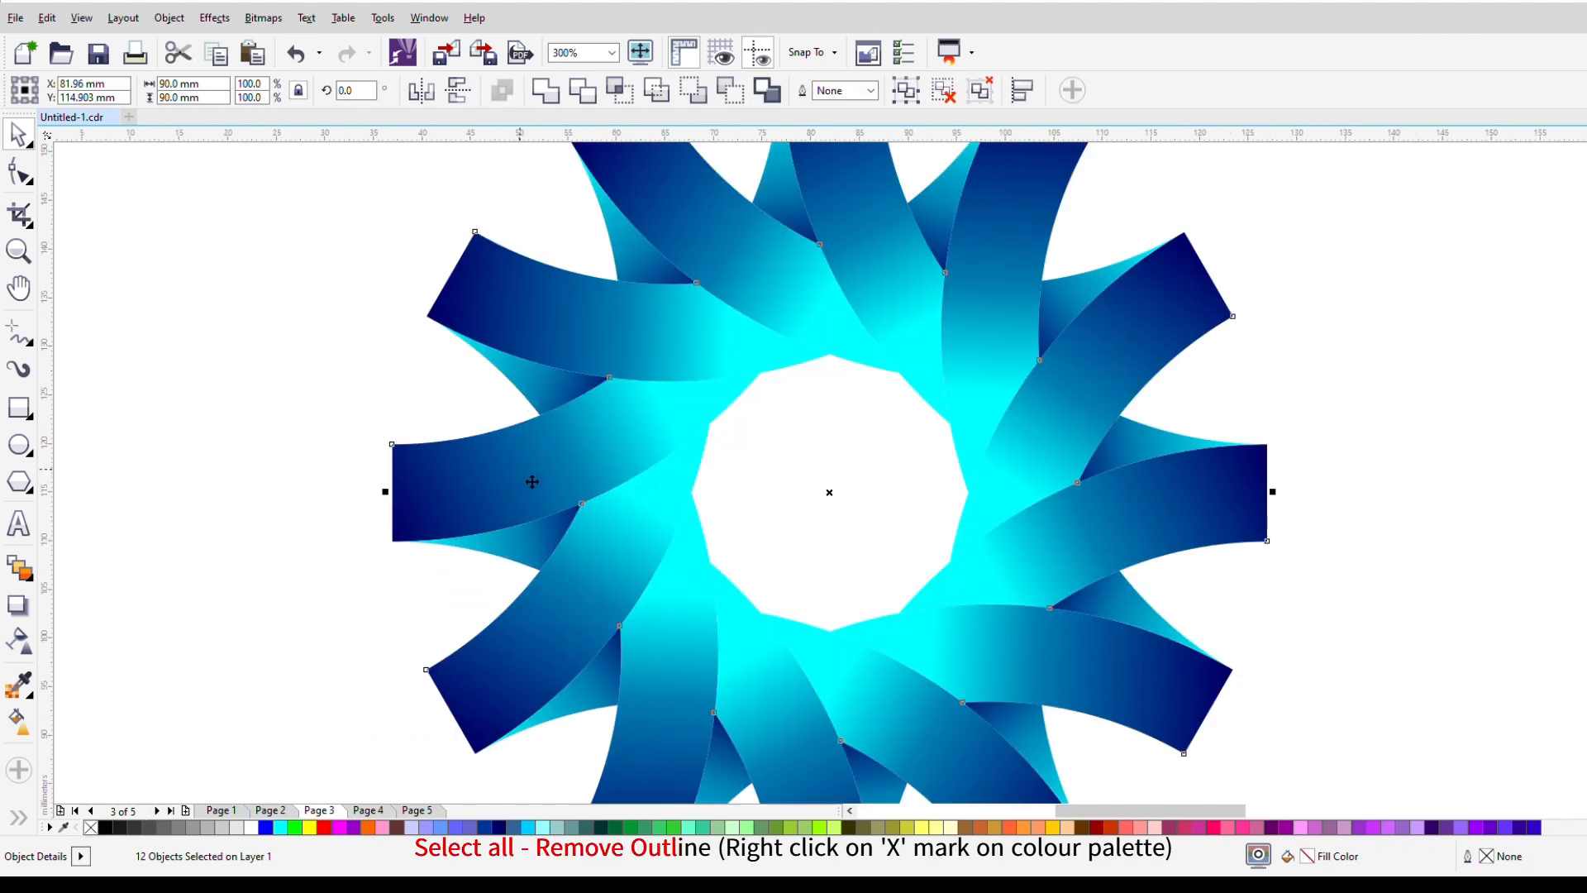
{"action": "scroll", "coordinate": [534, 481], "scroll_direction": "down", "scroll_amount": 2}
{"action": "left_click", "coordinate": [1109, 451]}
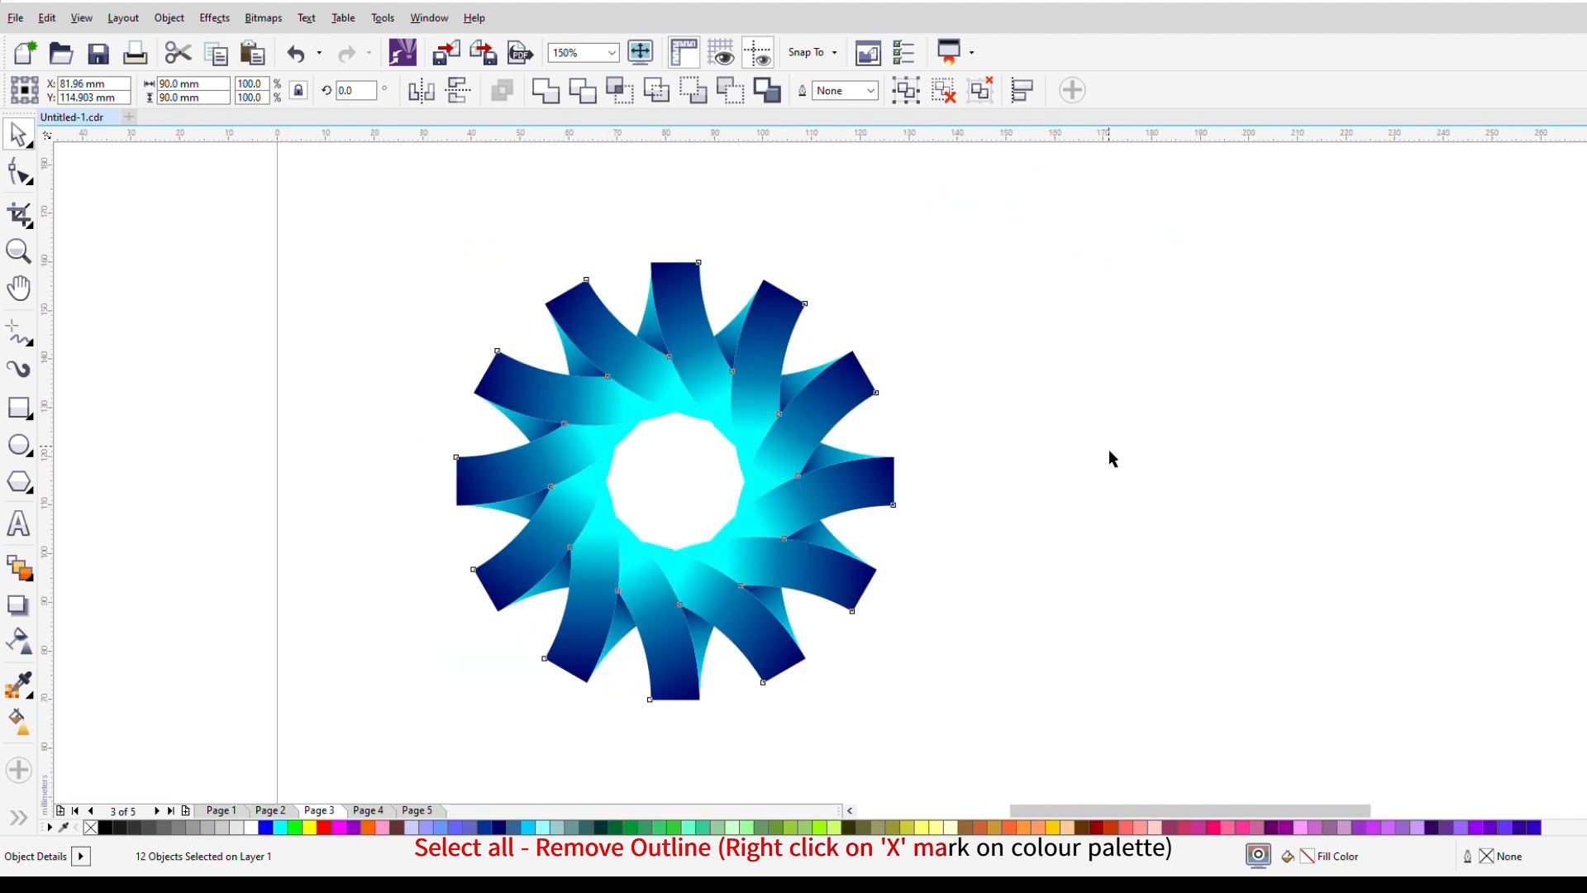
{"action": "scroll", "coordinate": [595, 385], "scroll_direction": "up", "scroll_amount": 2}
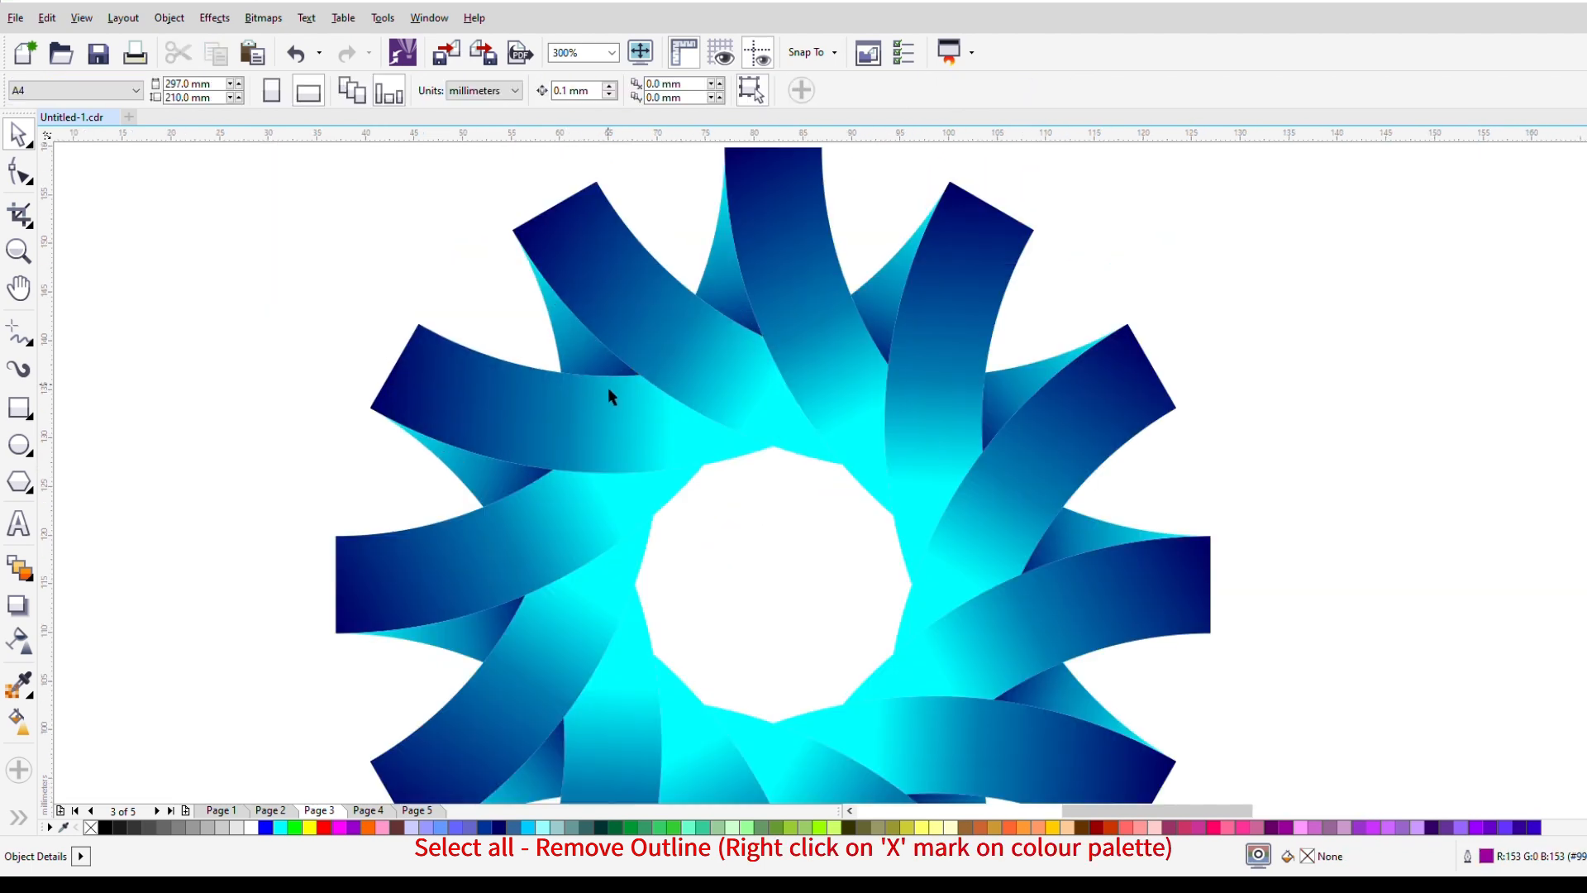
{"action": "left_click", "coordinate": [846, 398]}
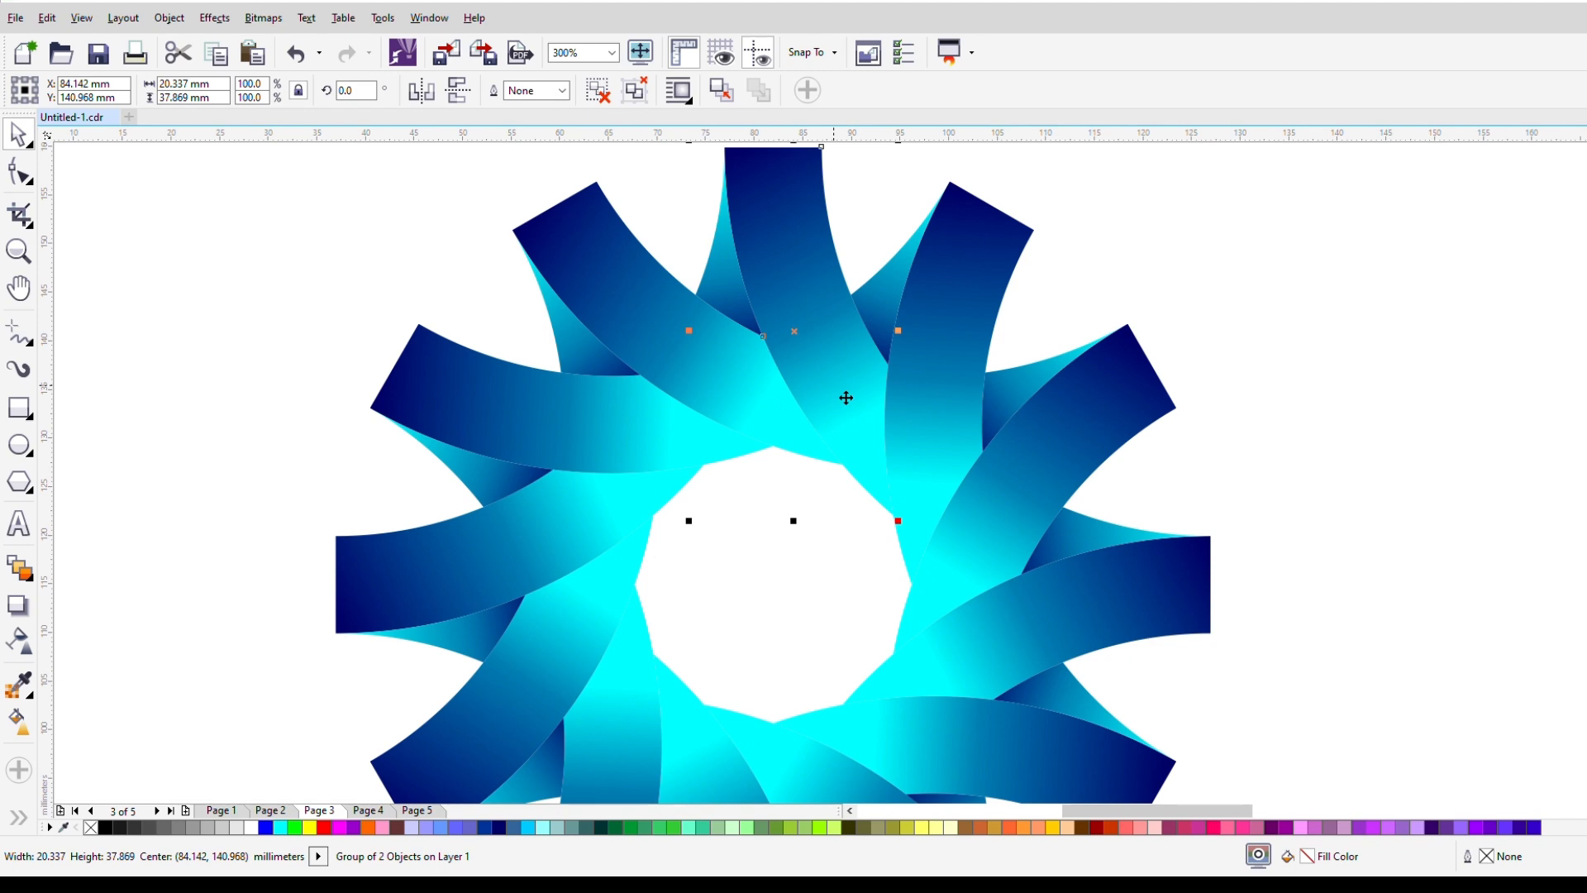
{"action": "scroll", "coordinate": [883, 424], "scroll_direction": "down", "scroll_amount": 4}
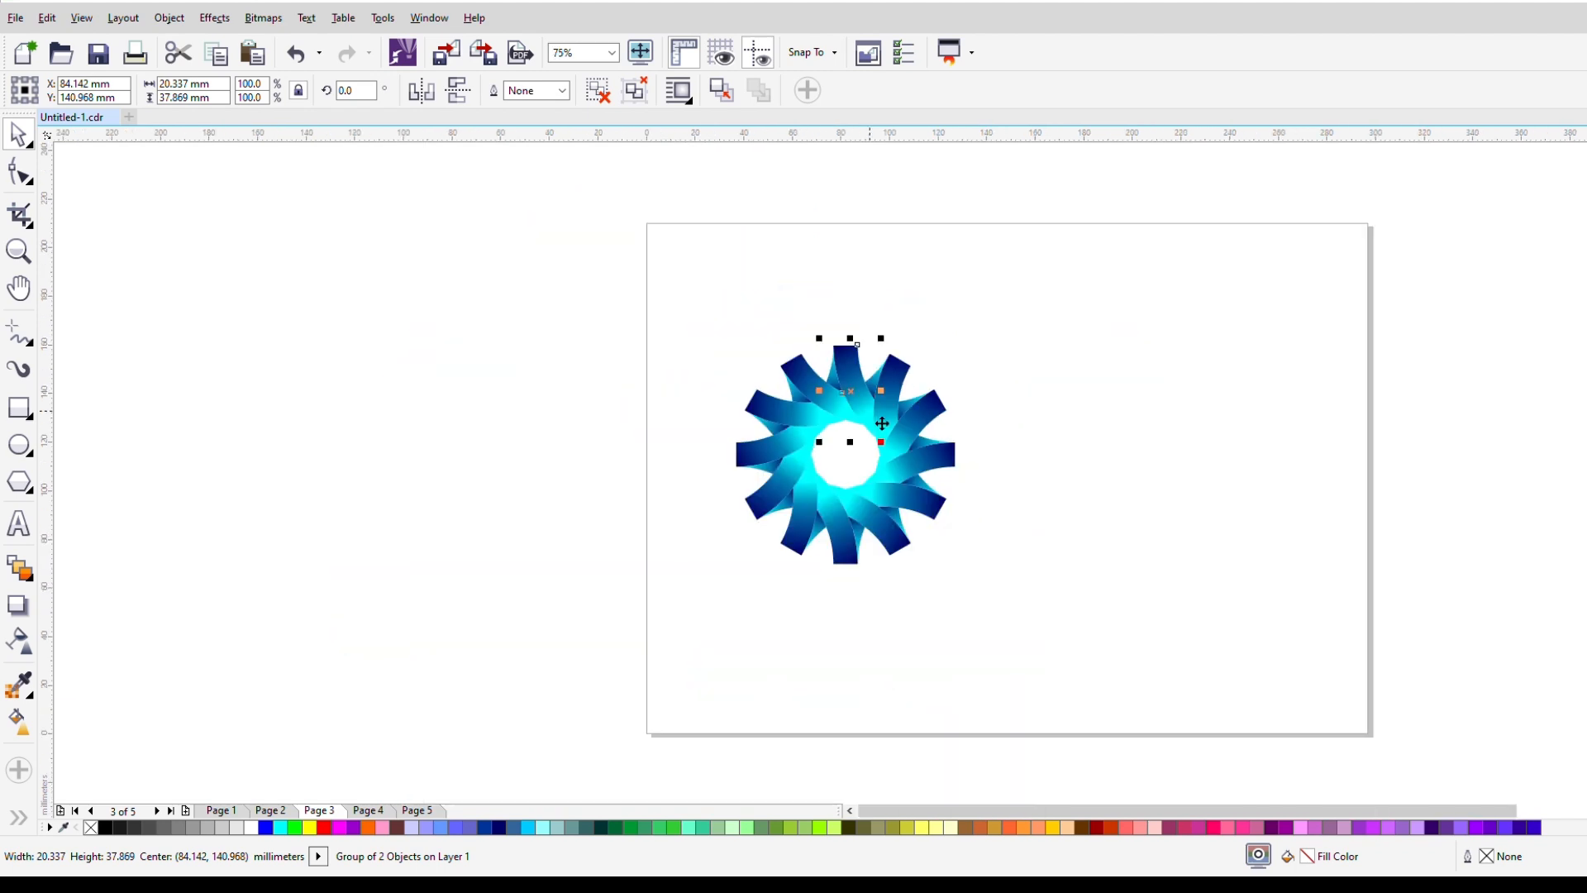
Move the whole ornament to the middle of the page and deselect it.
{"action": "left_click_drag", "start_coordinate": [698, 291], "coordinate": [991, 598]}
{"action": "left_click_drag", "start_coordinate": [860, 464], "coordinate": [1038, 480]}
{"action": "scroll", "coordinate": [1134, 453], "scroll_direction": "up", "scroll_amount": 2}
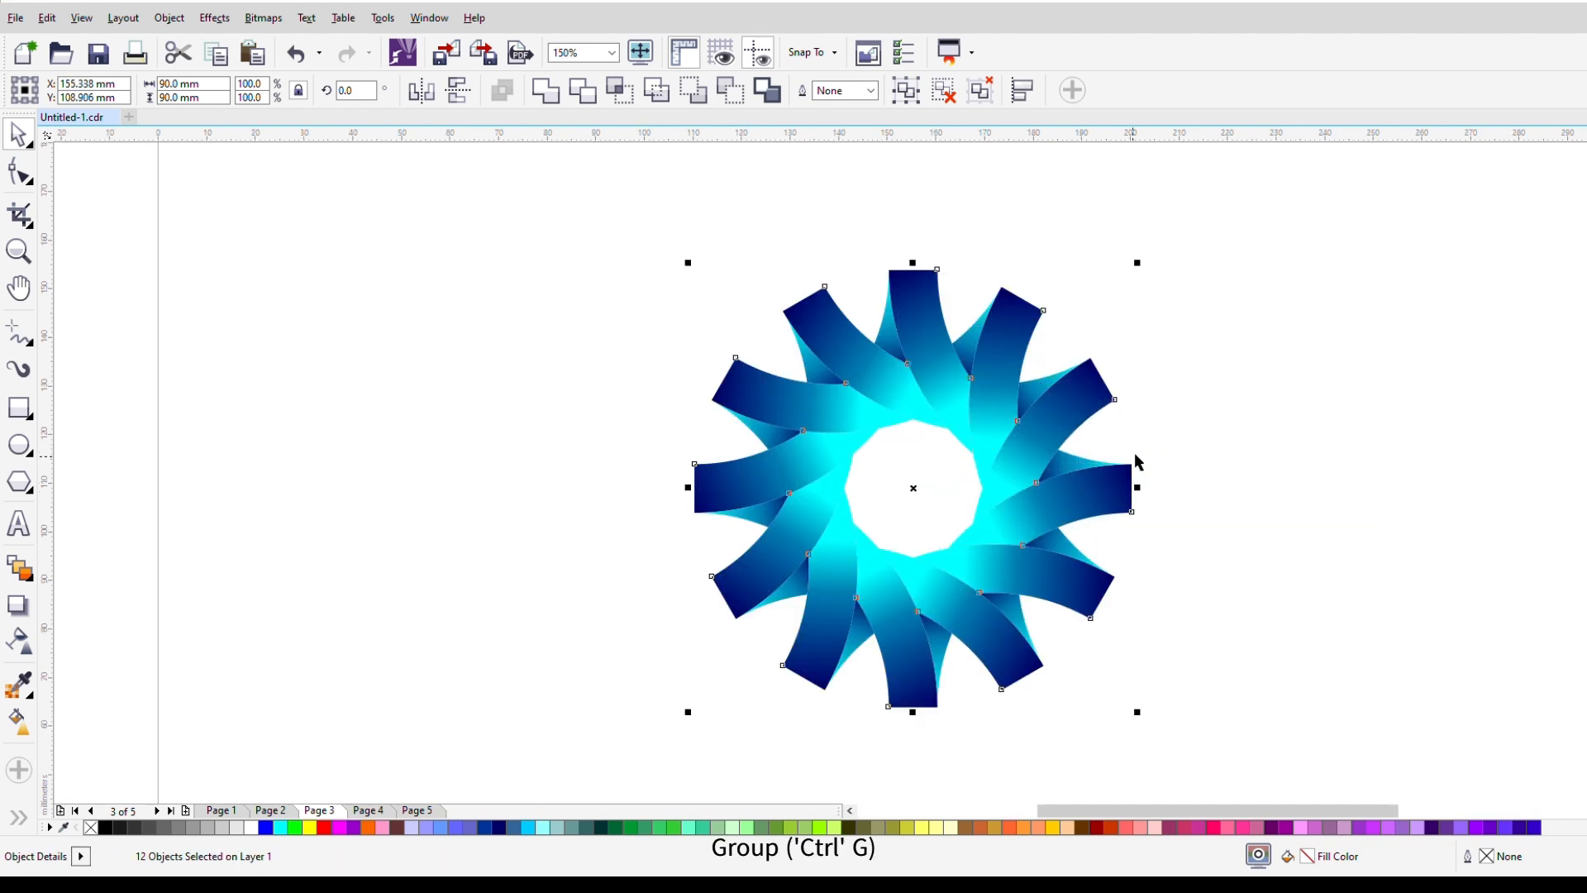
{"action": "left_click", "coordinate": [1302, 401]}
Draw a black-filled rectangle about 272 by 125 mm around the ornament and send it to the back.
{"action": "left_click", "coordinate": [20, 408]}
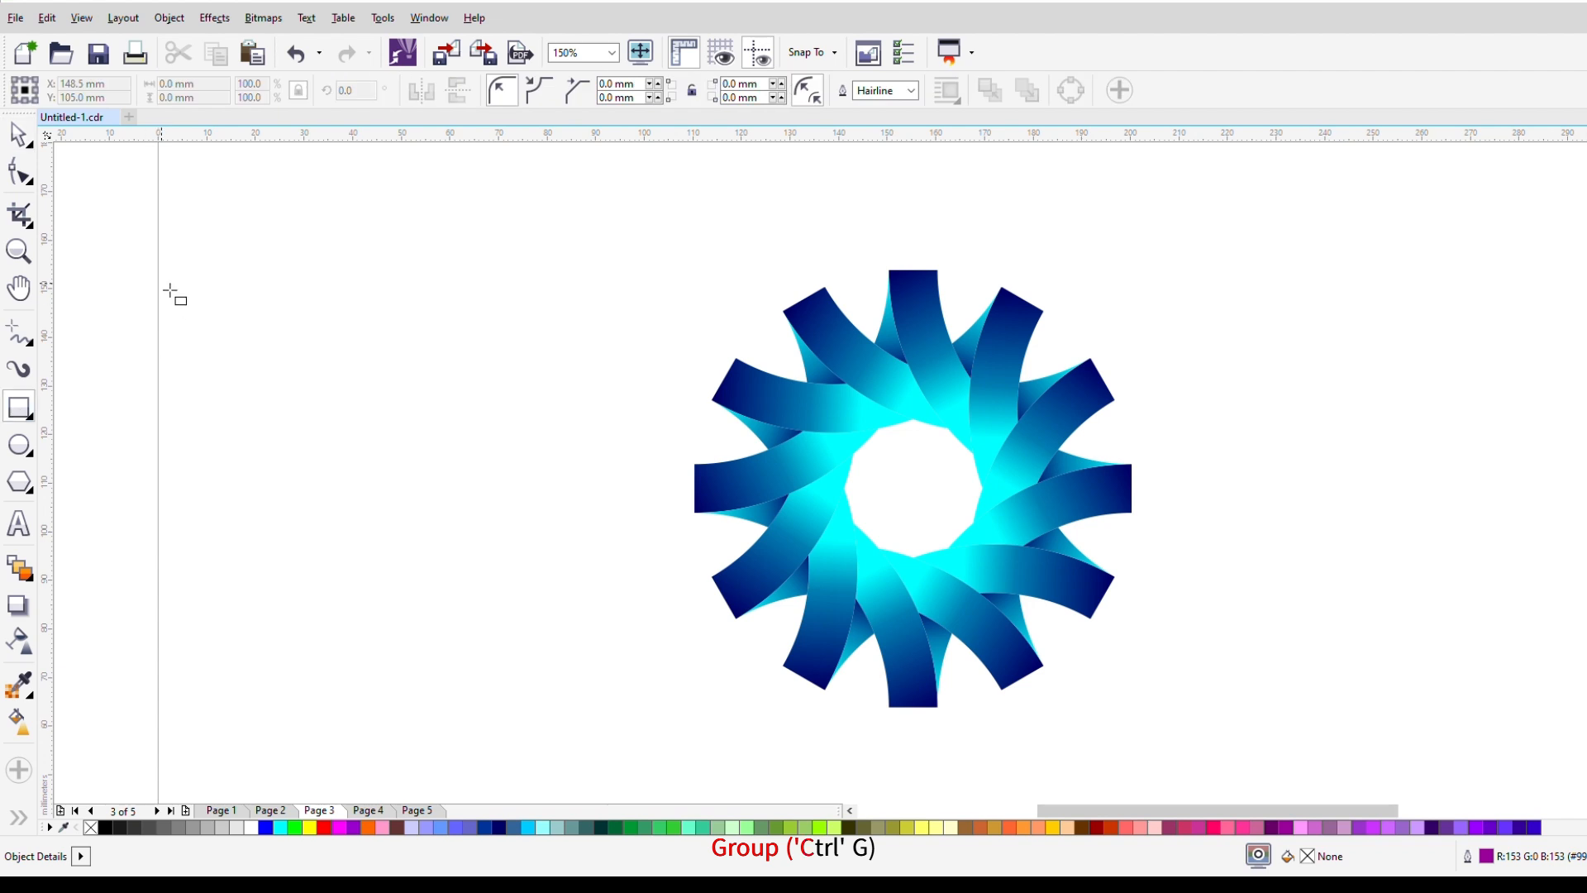
{"action": "left_click_drag", "start_coordinate": [239, 183], "coordinate": [1563, 790]}
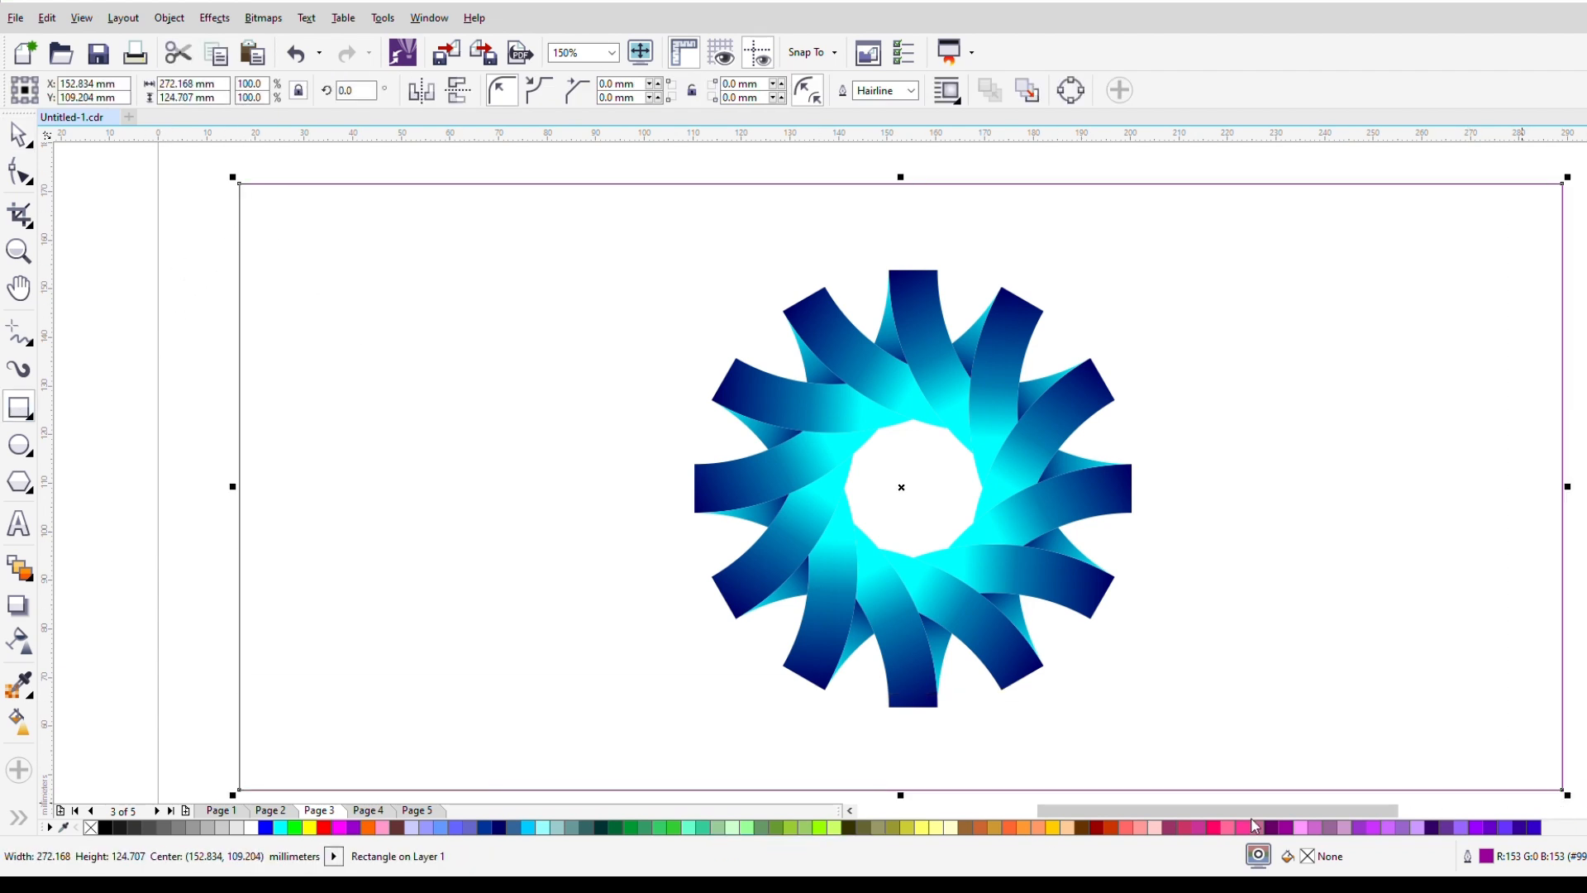
{"action": "left_click", "coordinate": [106, 828]}
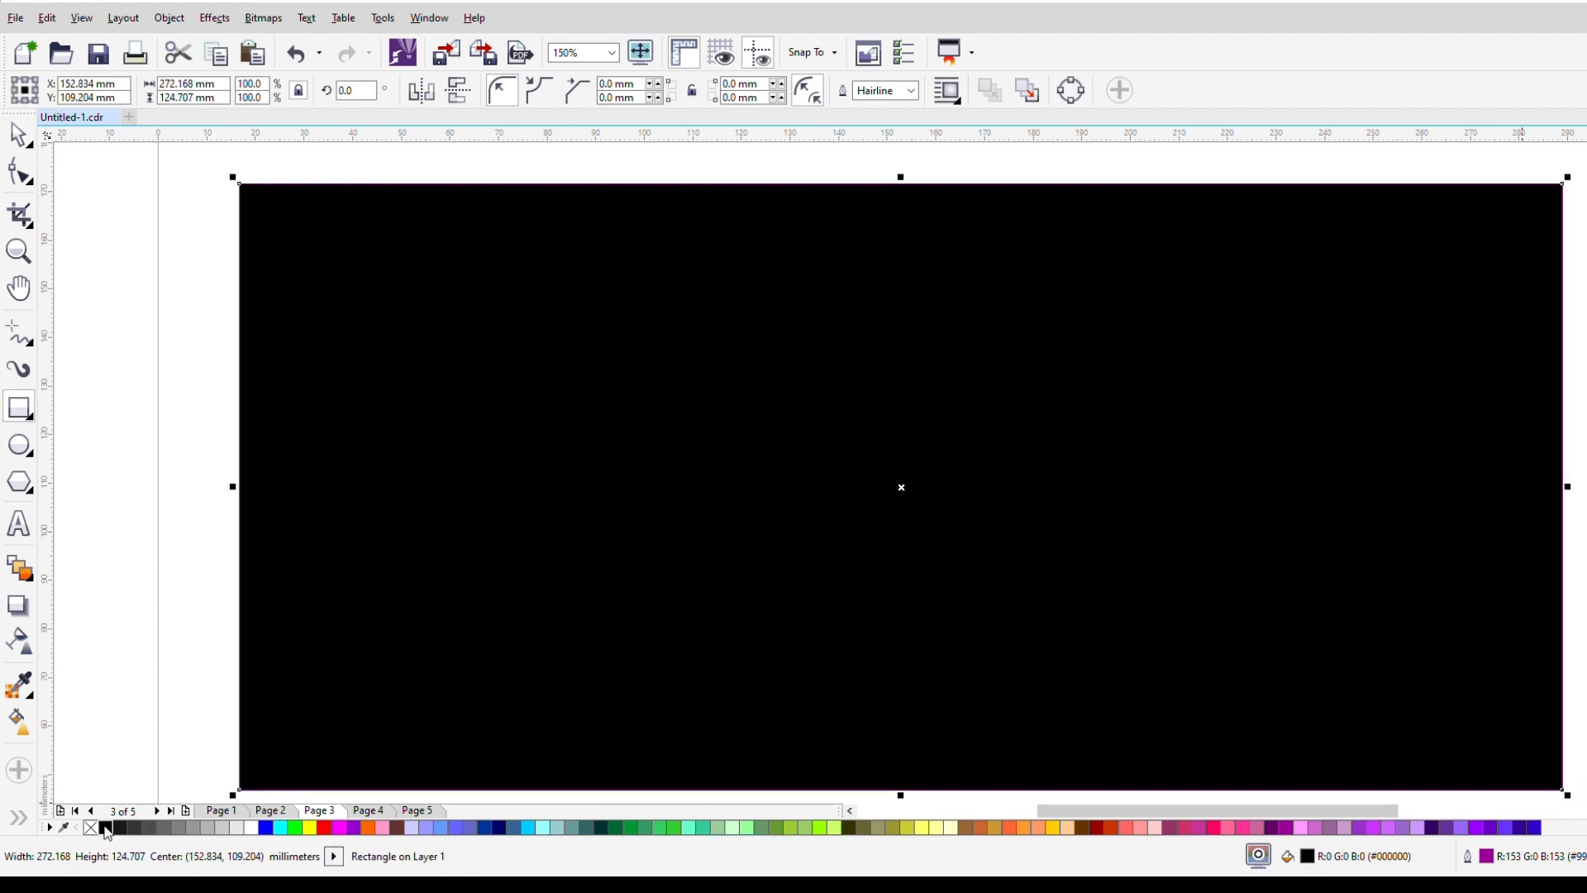
{"action": "key", "text": "shift+Page_Down"}
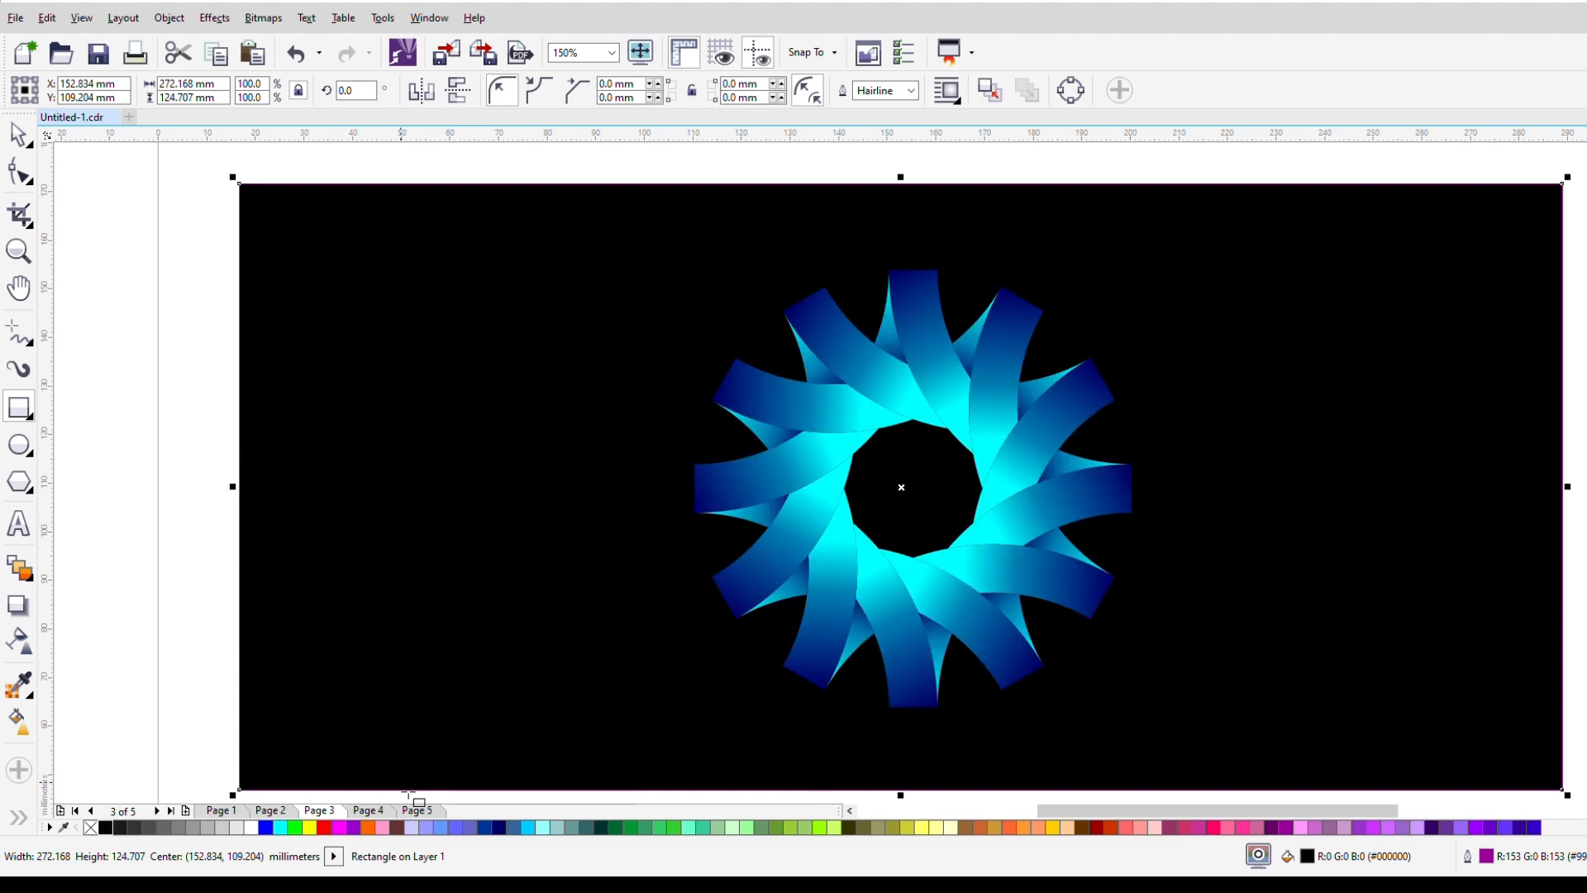
Change the background rectangle's fill to mid grey, RGB 128, 128, 128.
{"action": "left_click", "coordinate": [178, 828]}
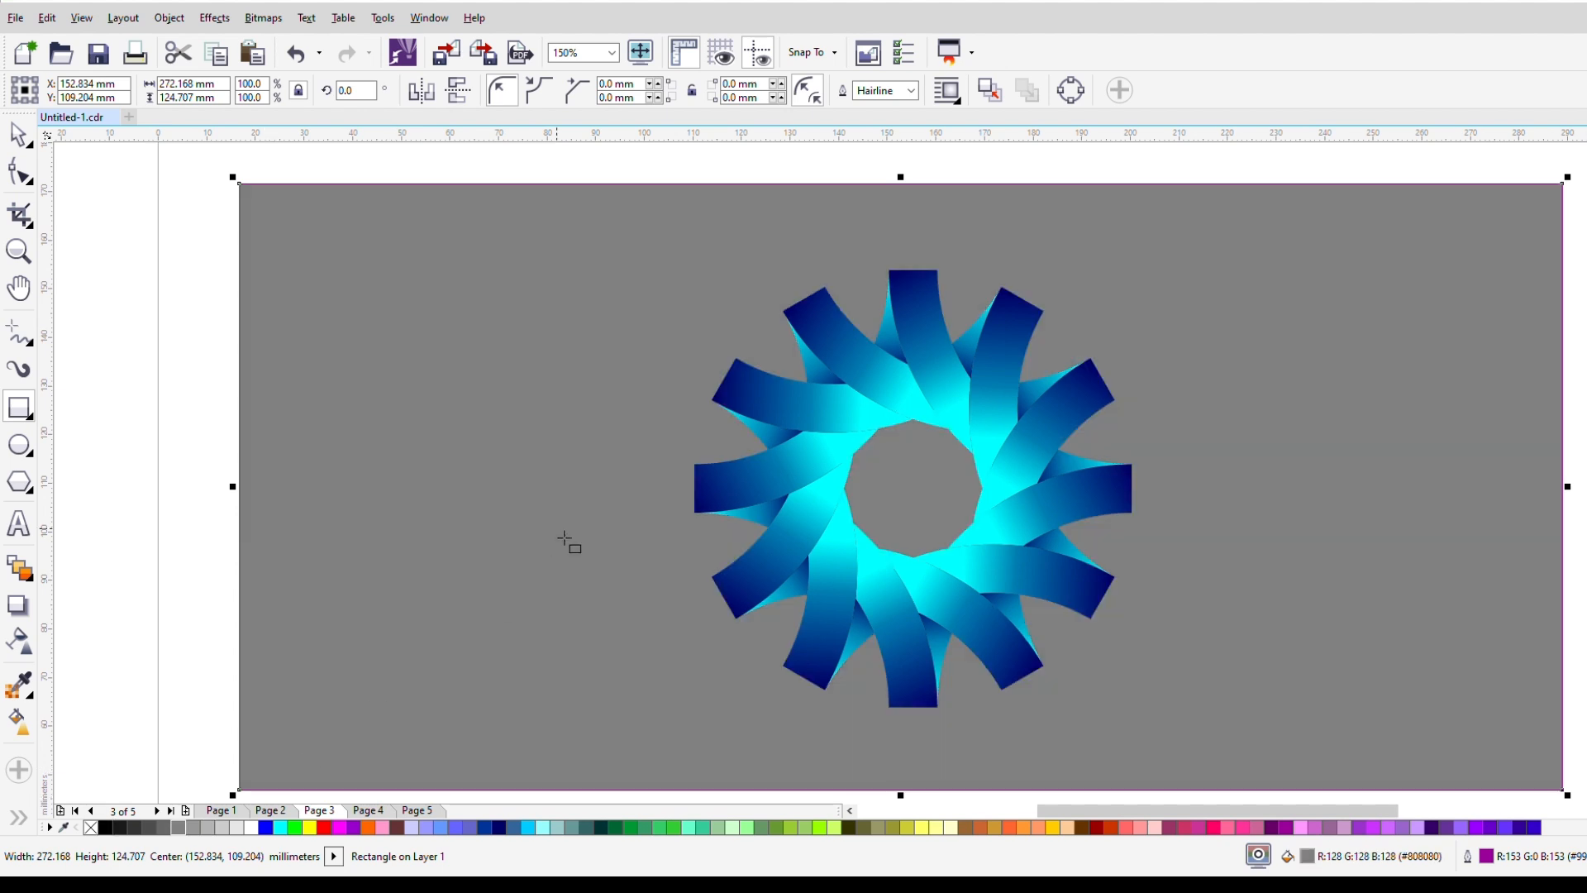
{"action": "scroll", "coordinate": [1400, 476], "scroll_direction": "up", "scroll_amount": 1}
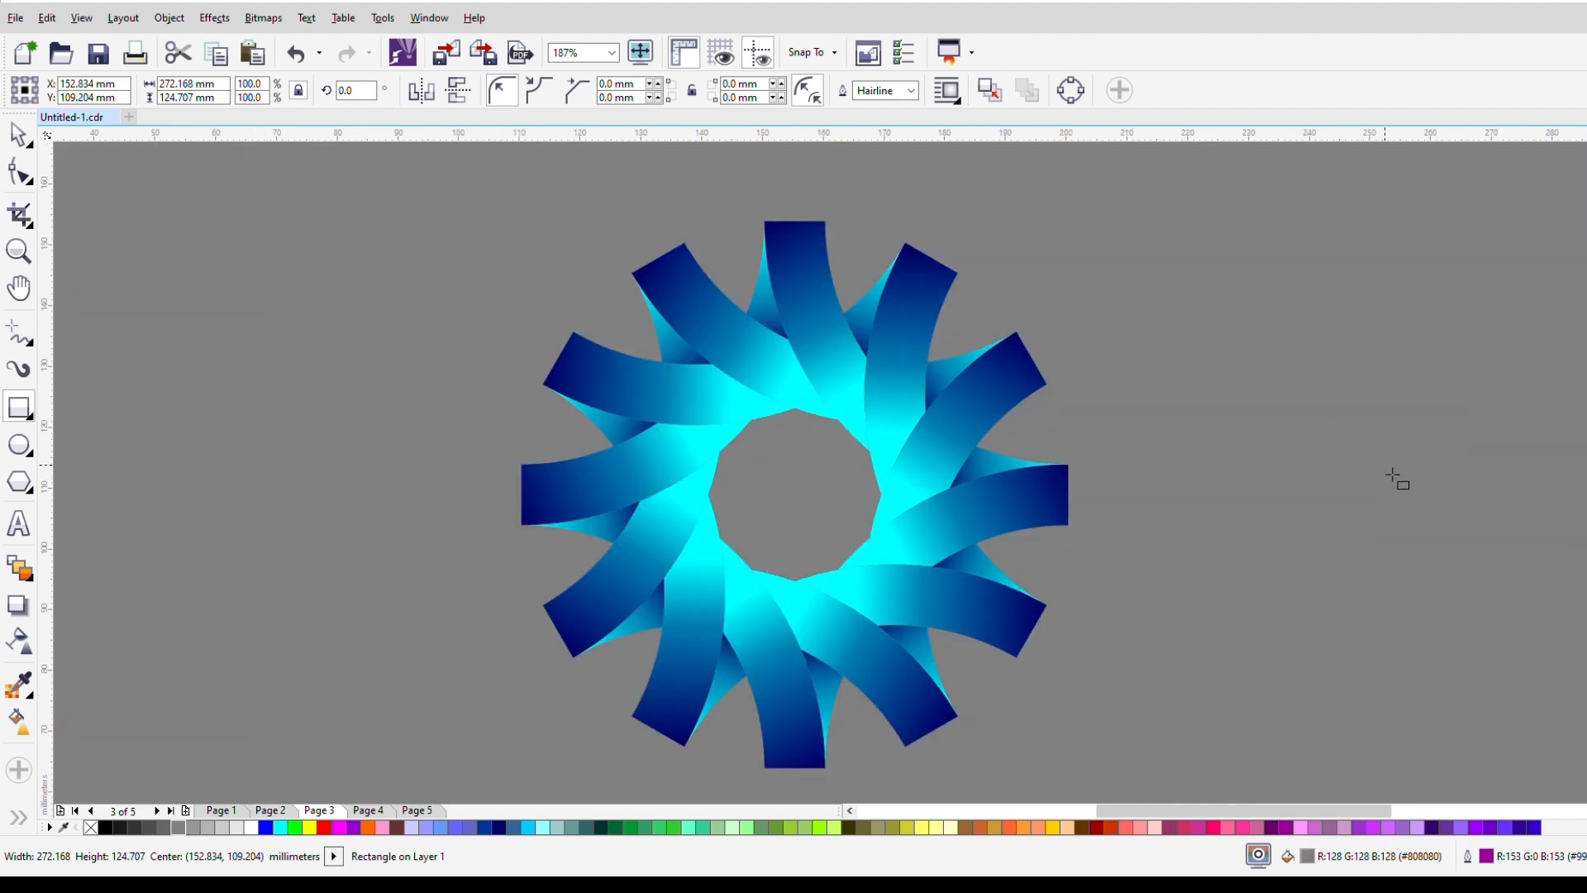
{"action": "left_click", "coordinate": [18, 134]}
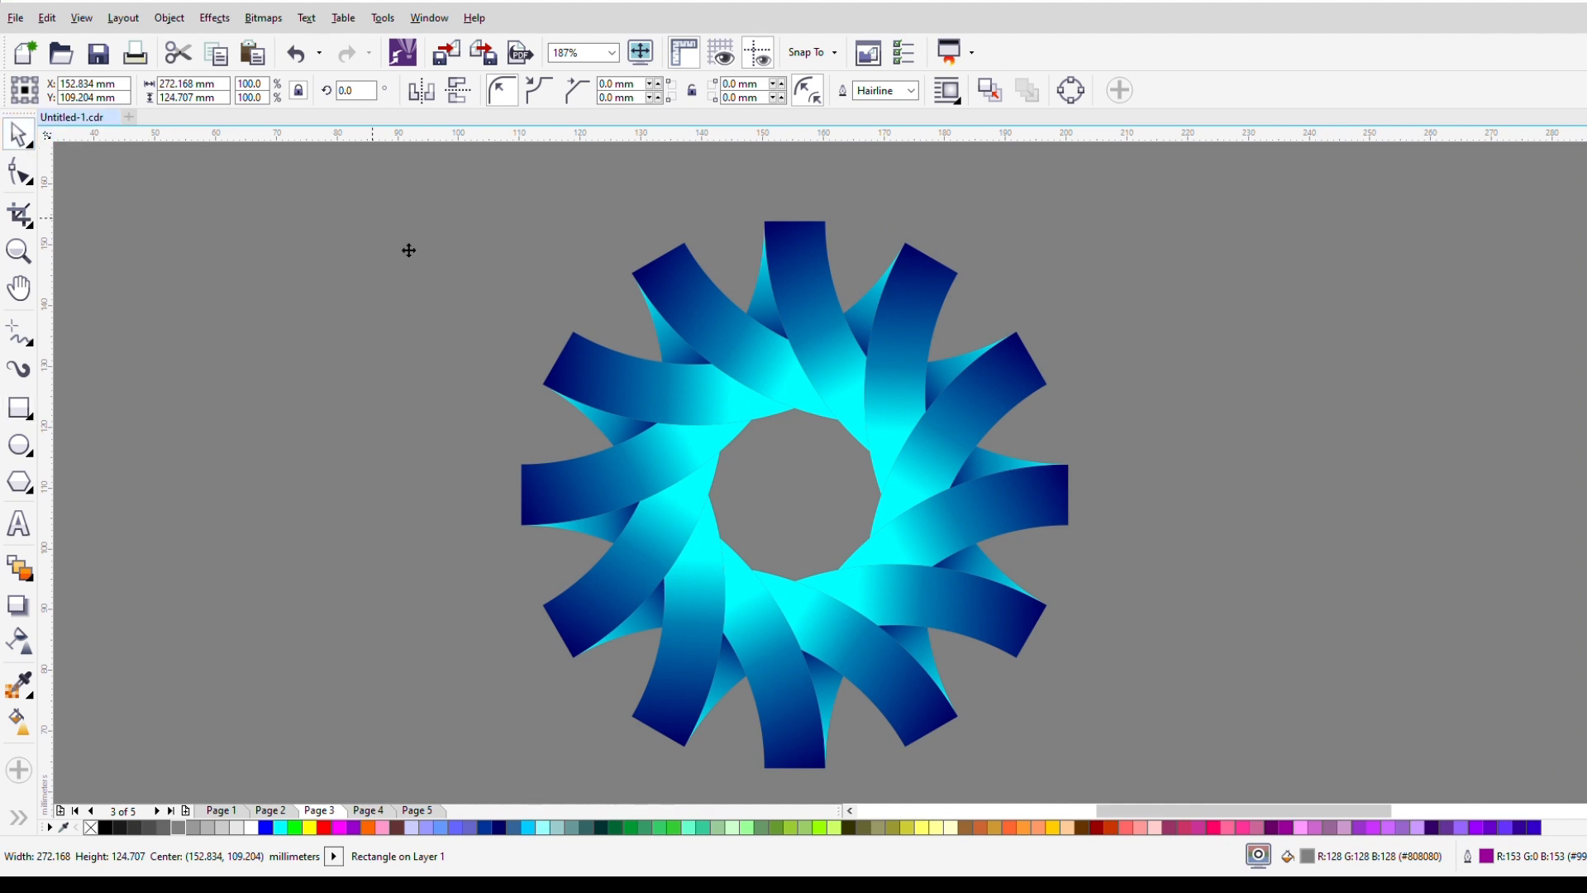